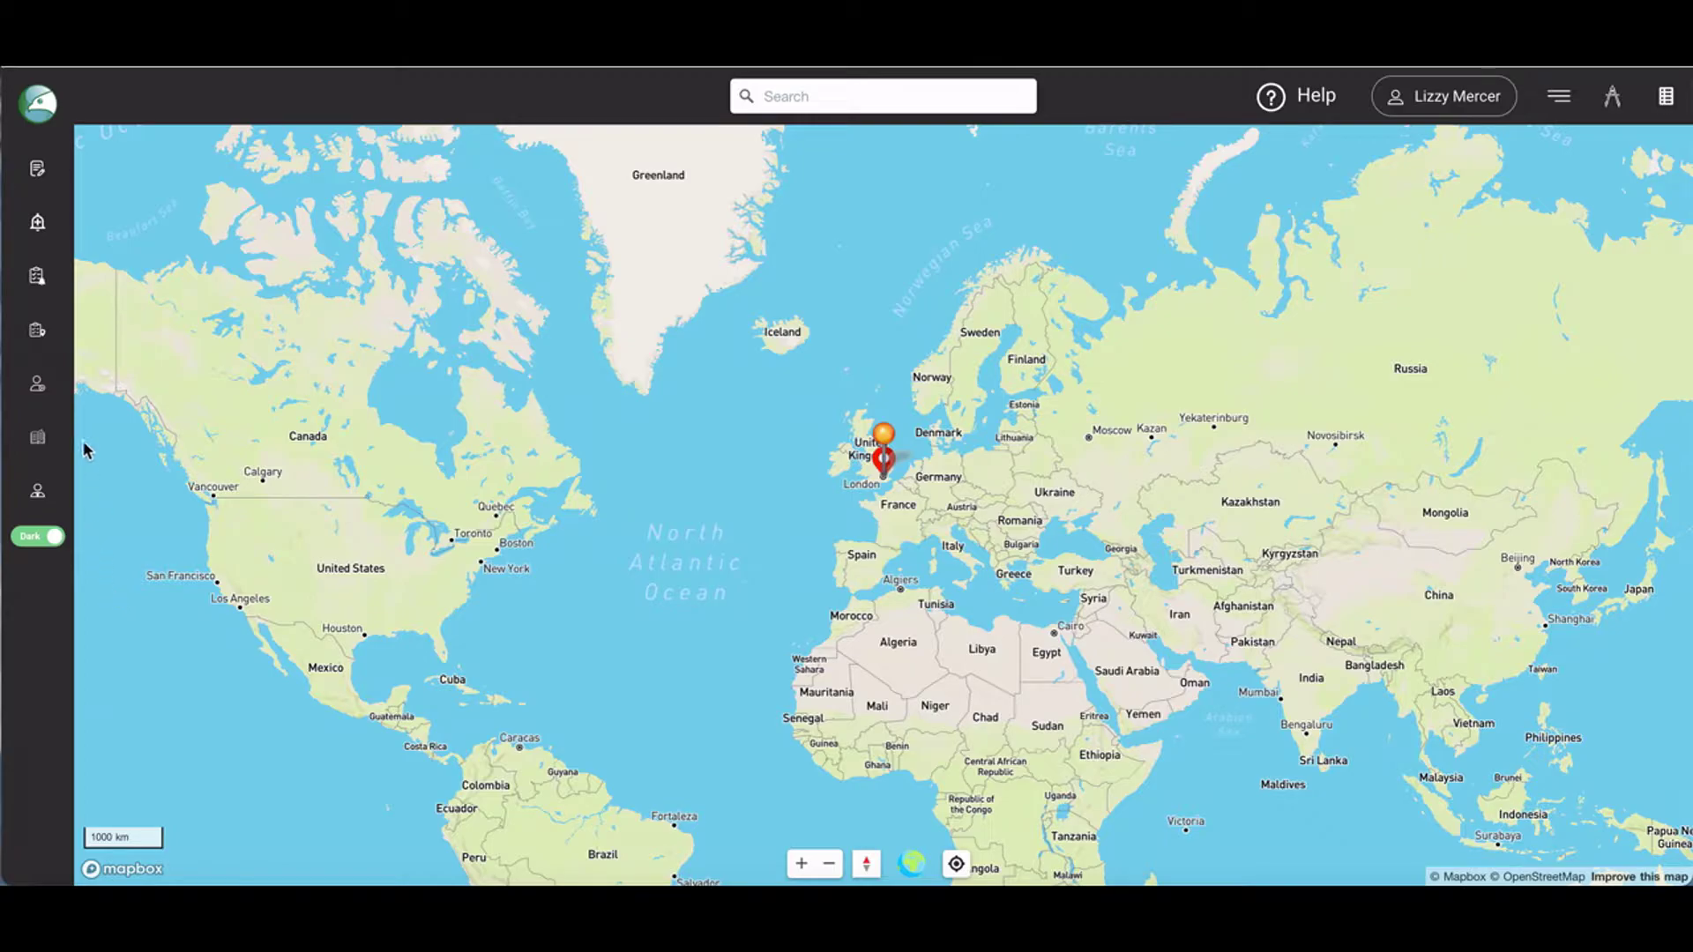
# - Open and close the Projects, Incident Analysis and My Incidents sidebar panels in turn
pyautogui.click(40, 175)
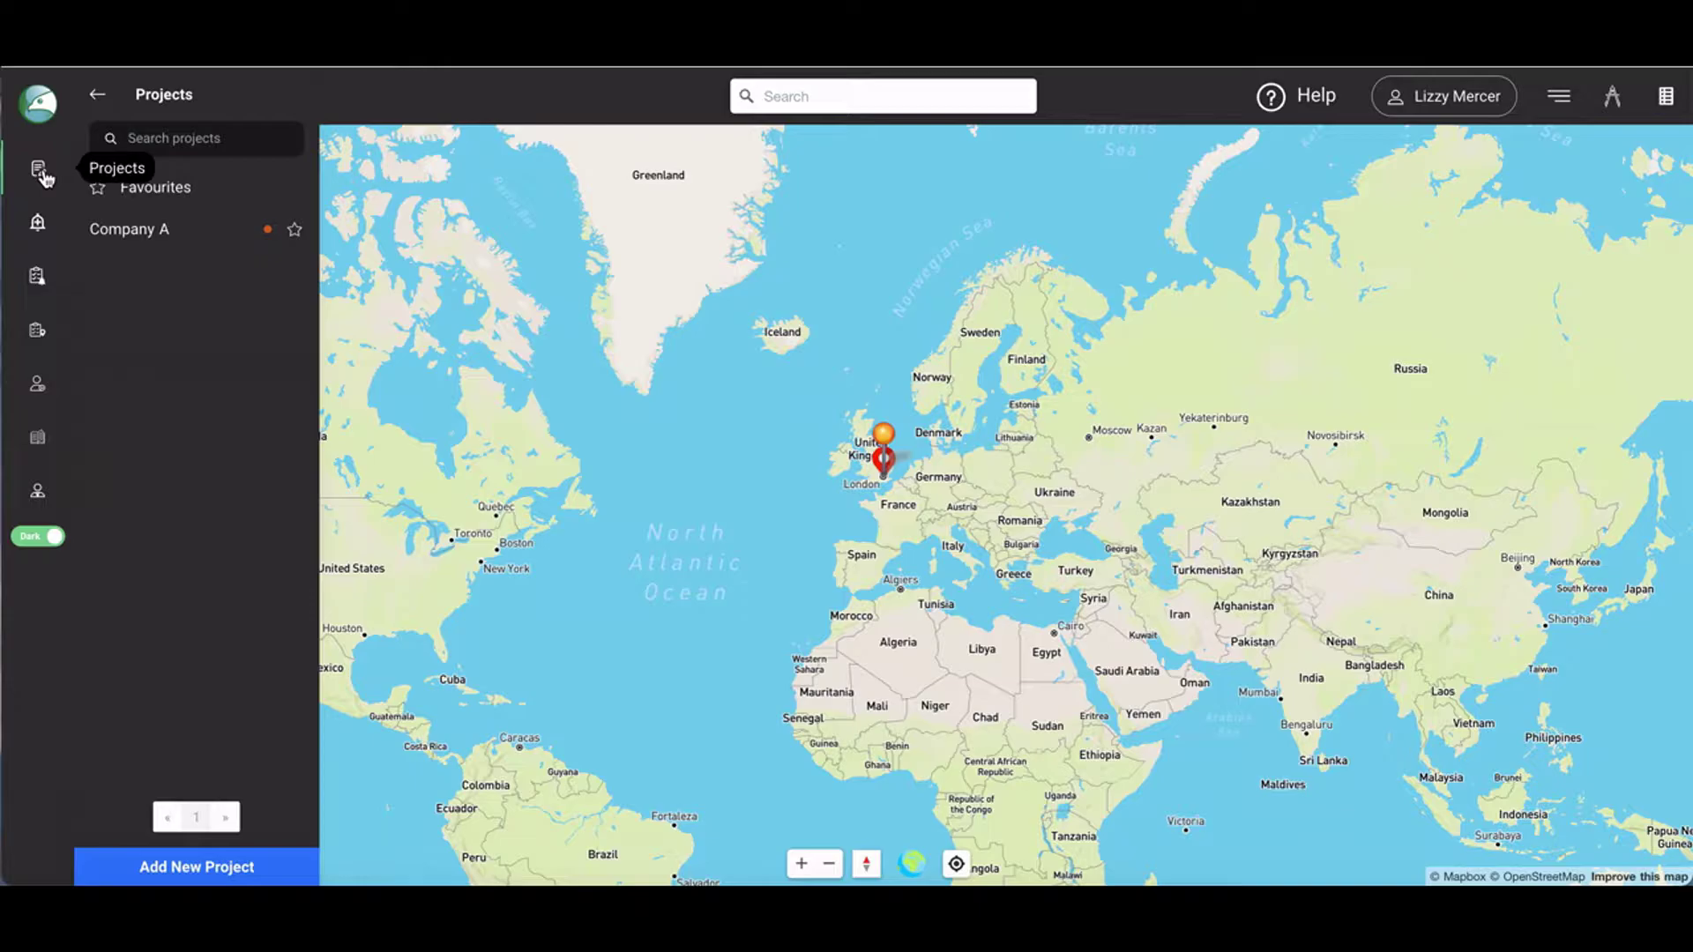
pyautogui.click(41, 176)
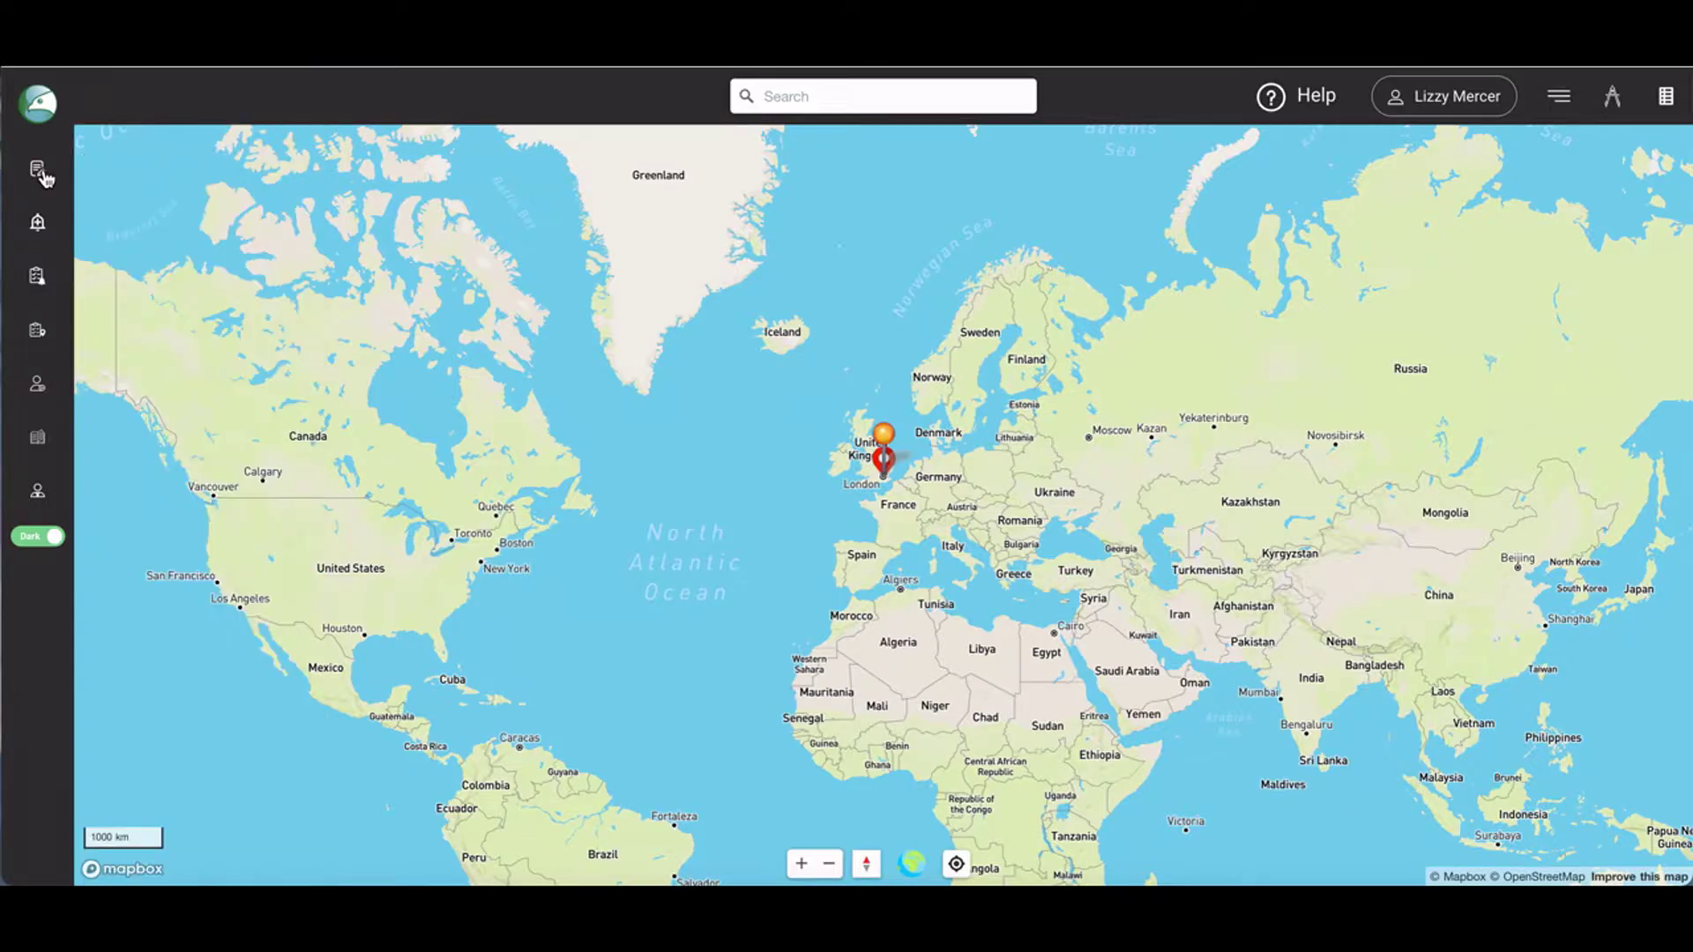
pyautogui.click(40, 226)
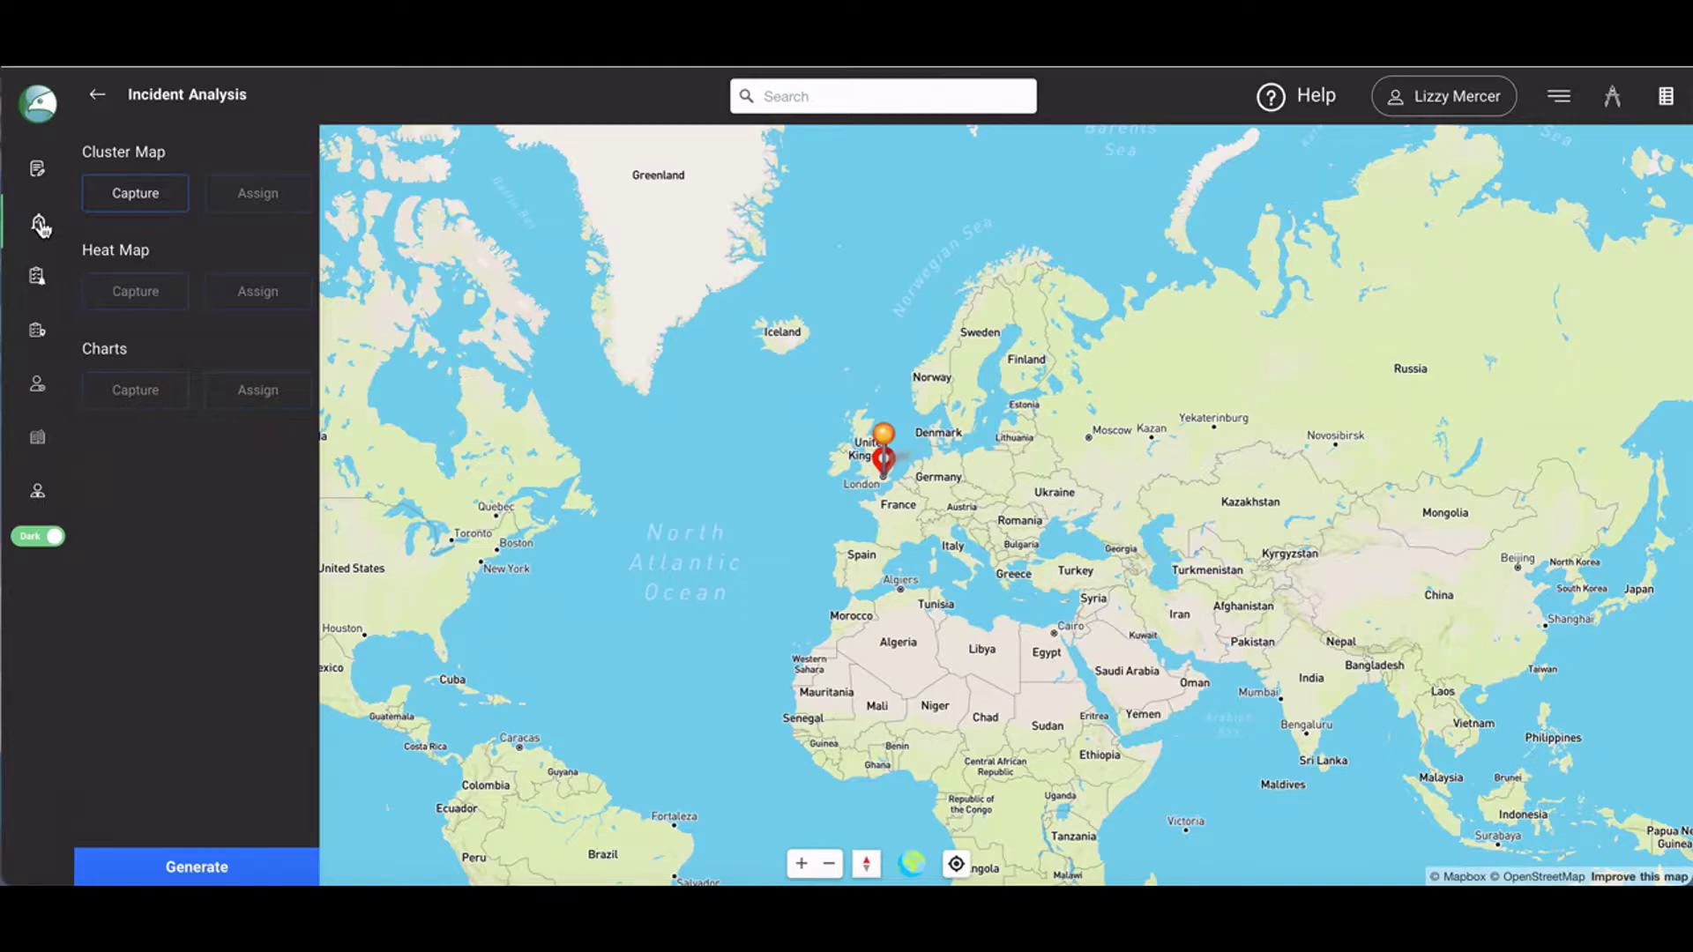
pyautogui.click(40, 225)
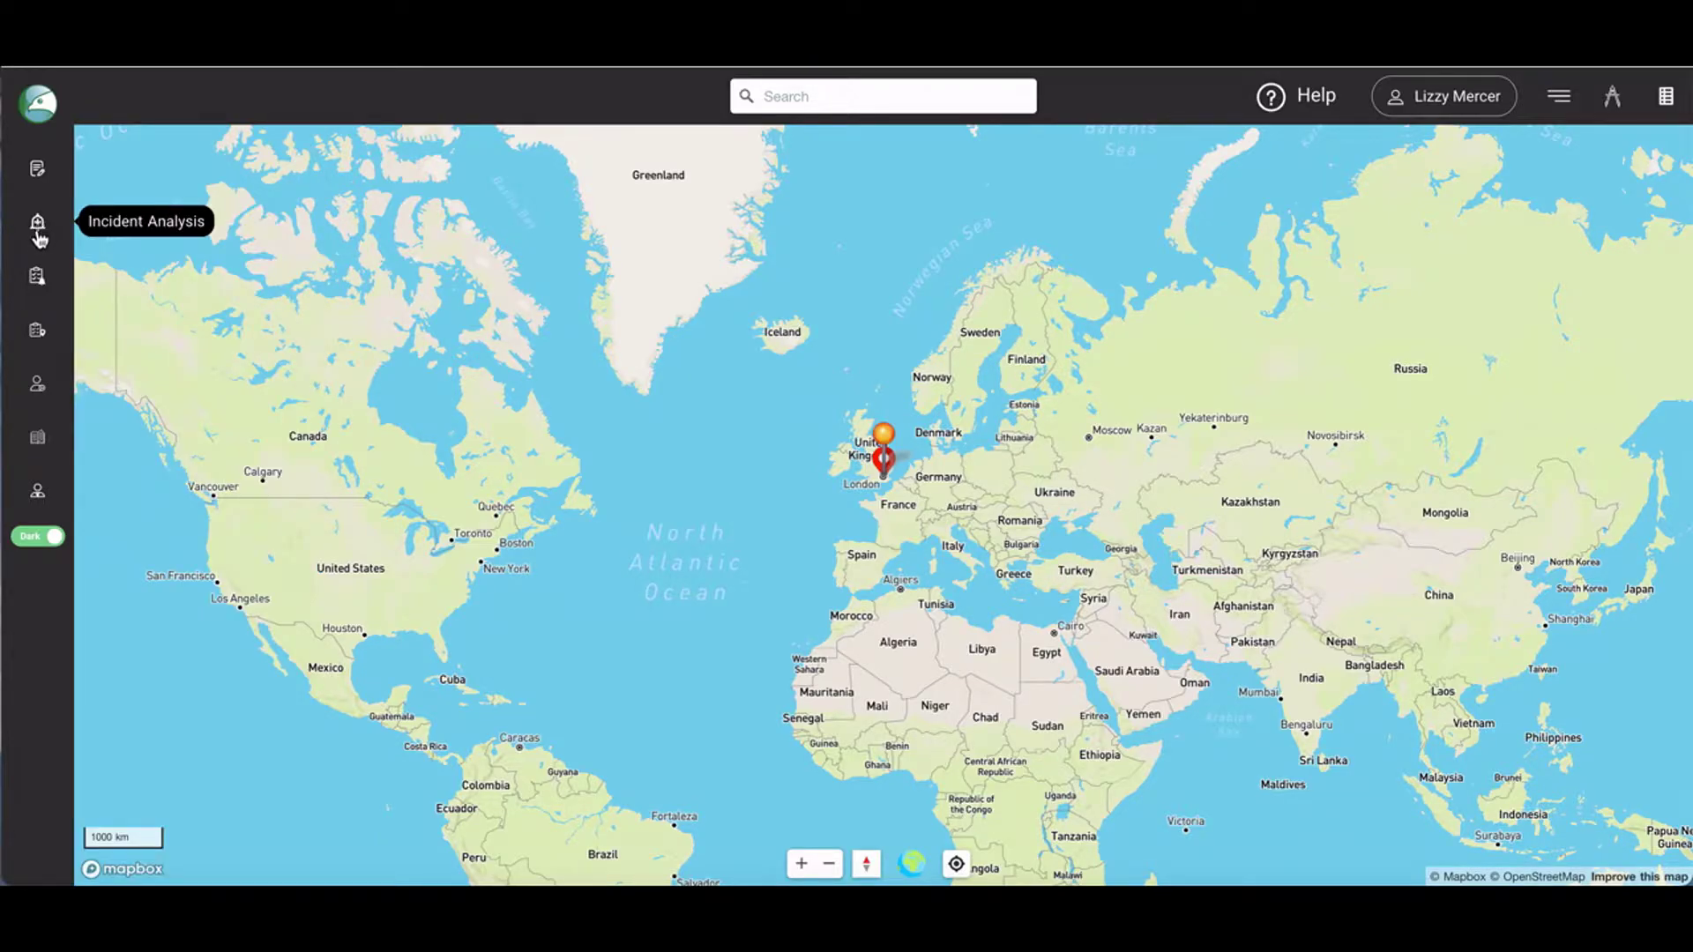
pyautogui.click(40, 278)
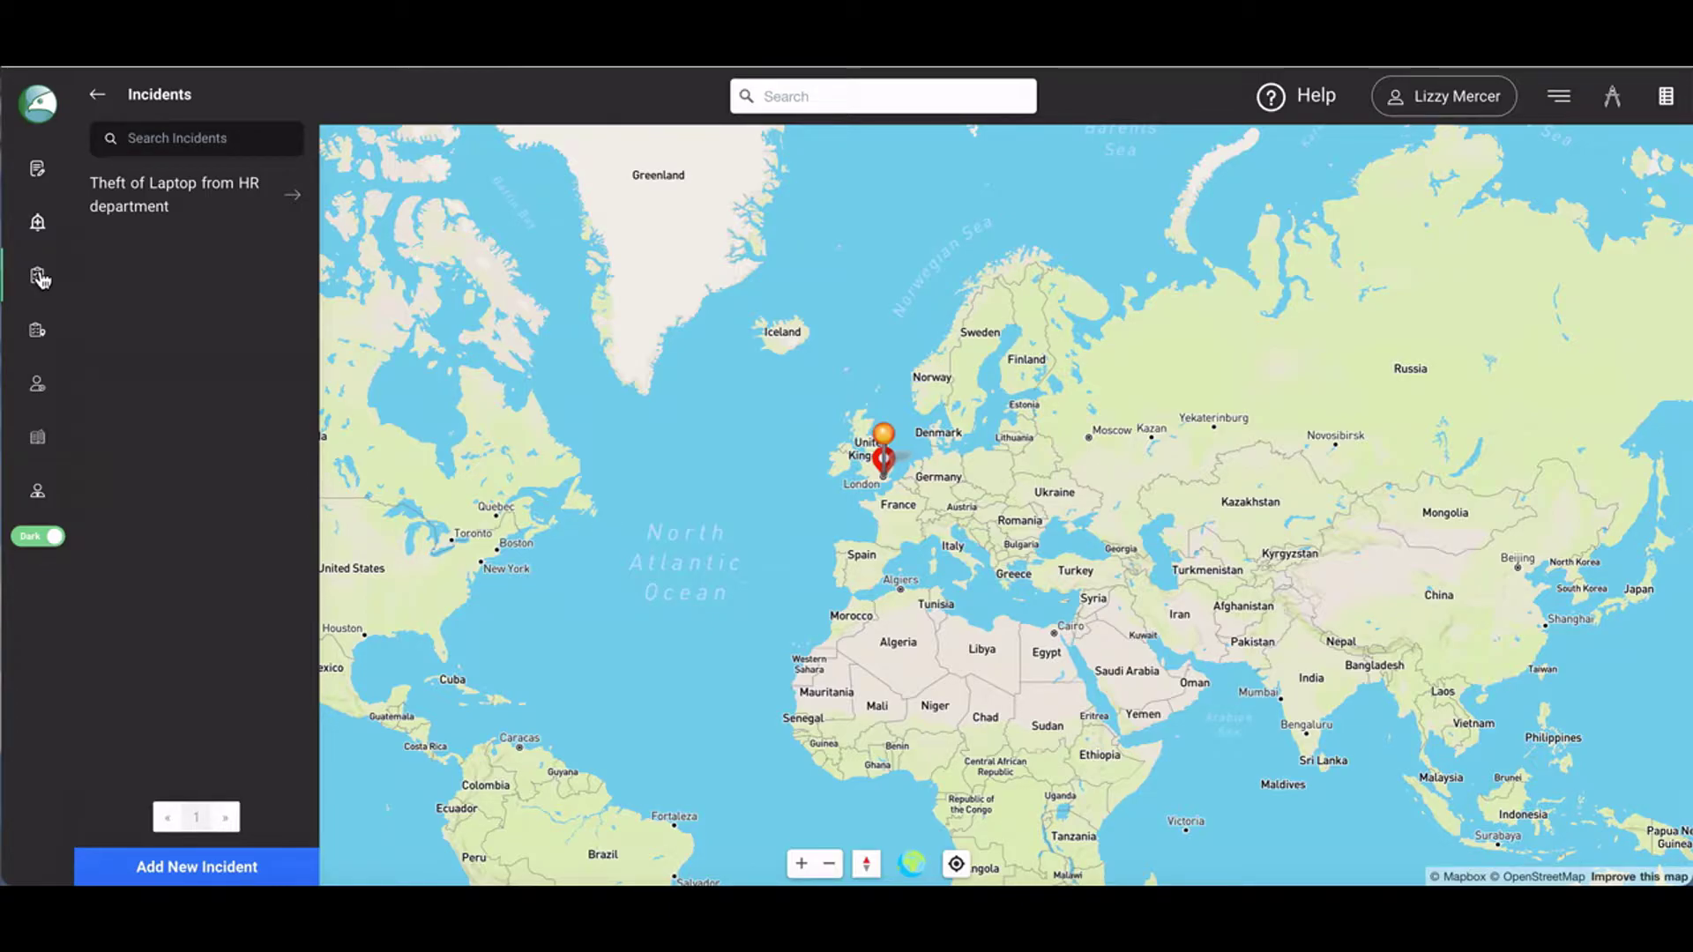
pyautogui.click(41, 279)
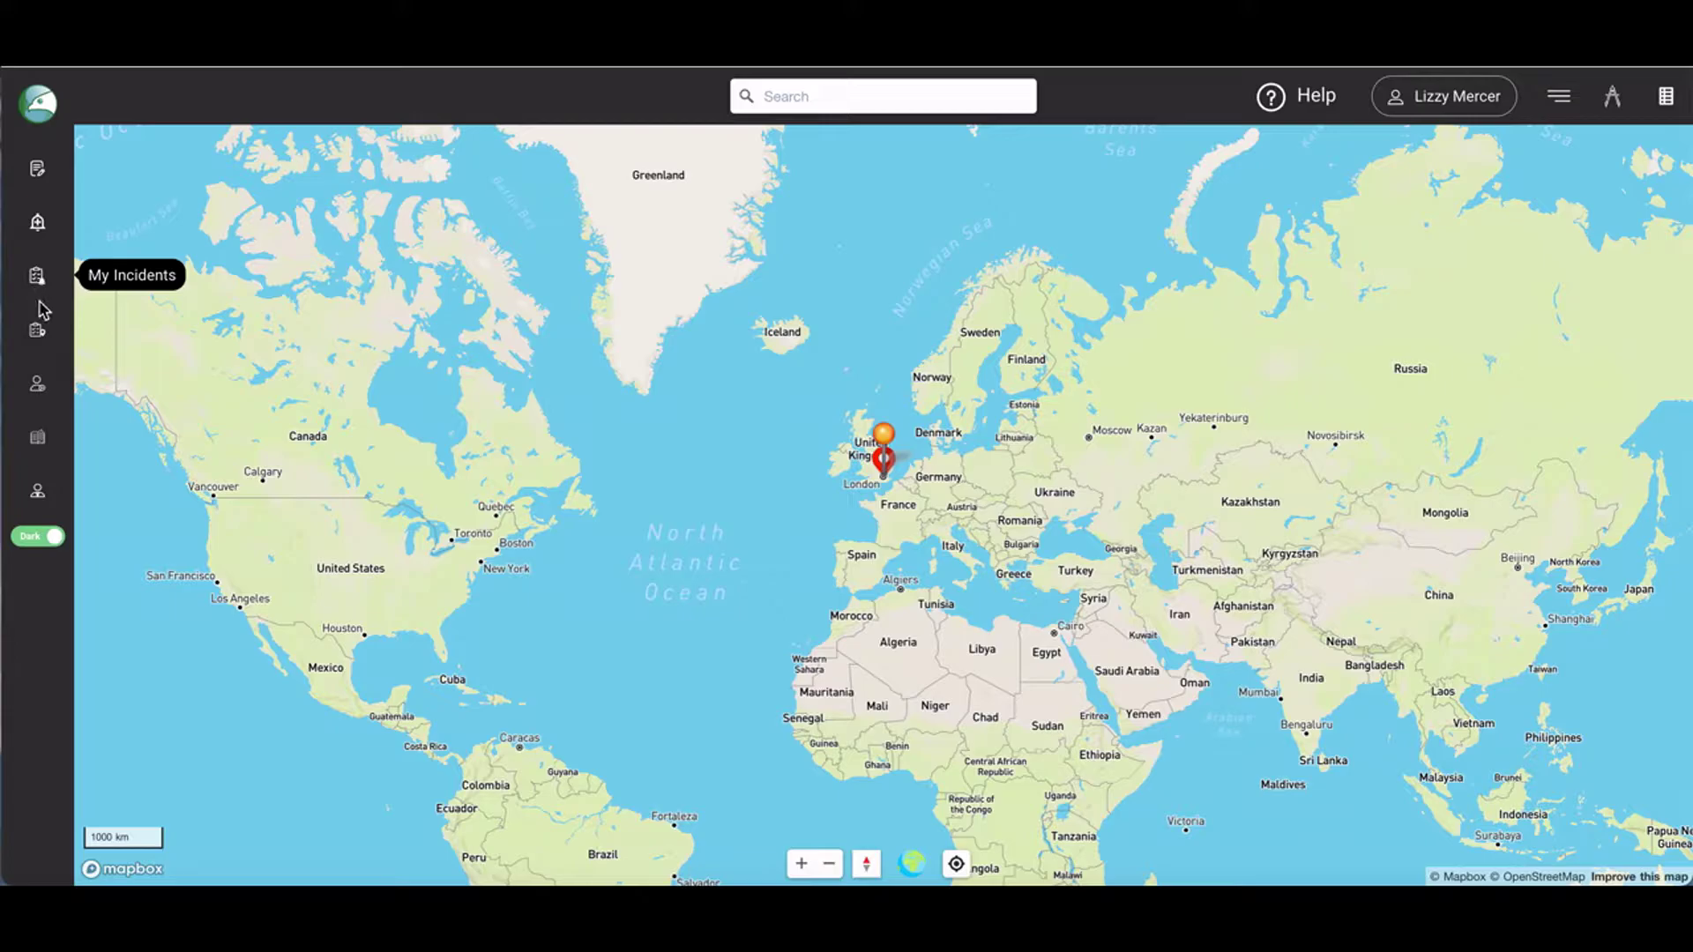
# - Open and close the Points of Interest, Clients and Masters sidebar lists in turn
pyautogui.click(39, 331)
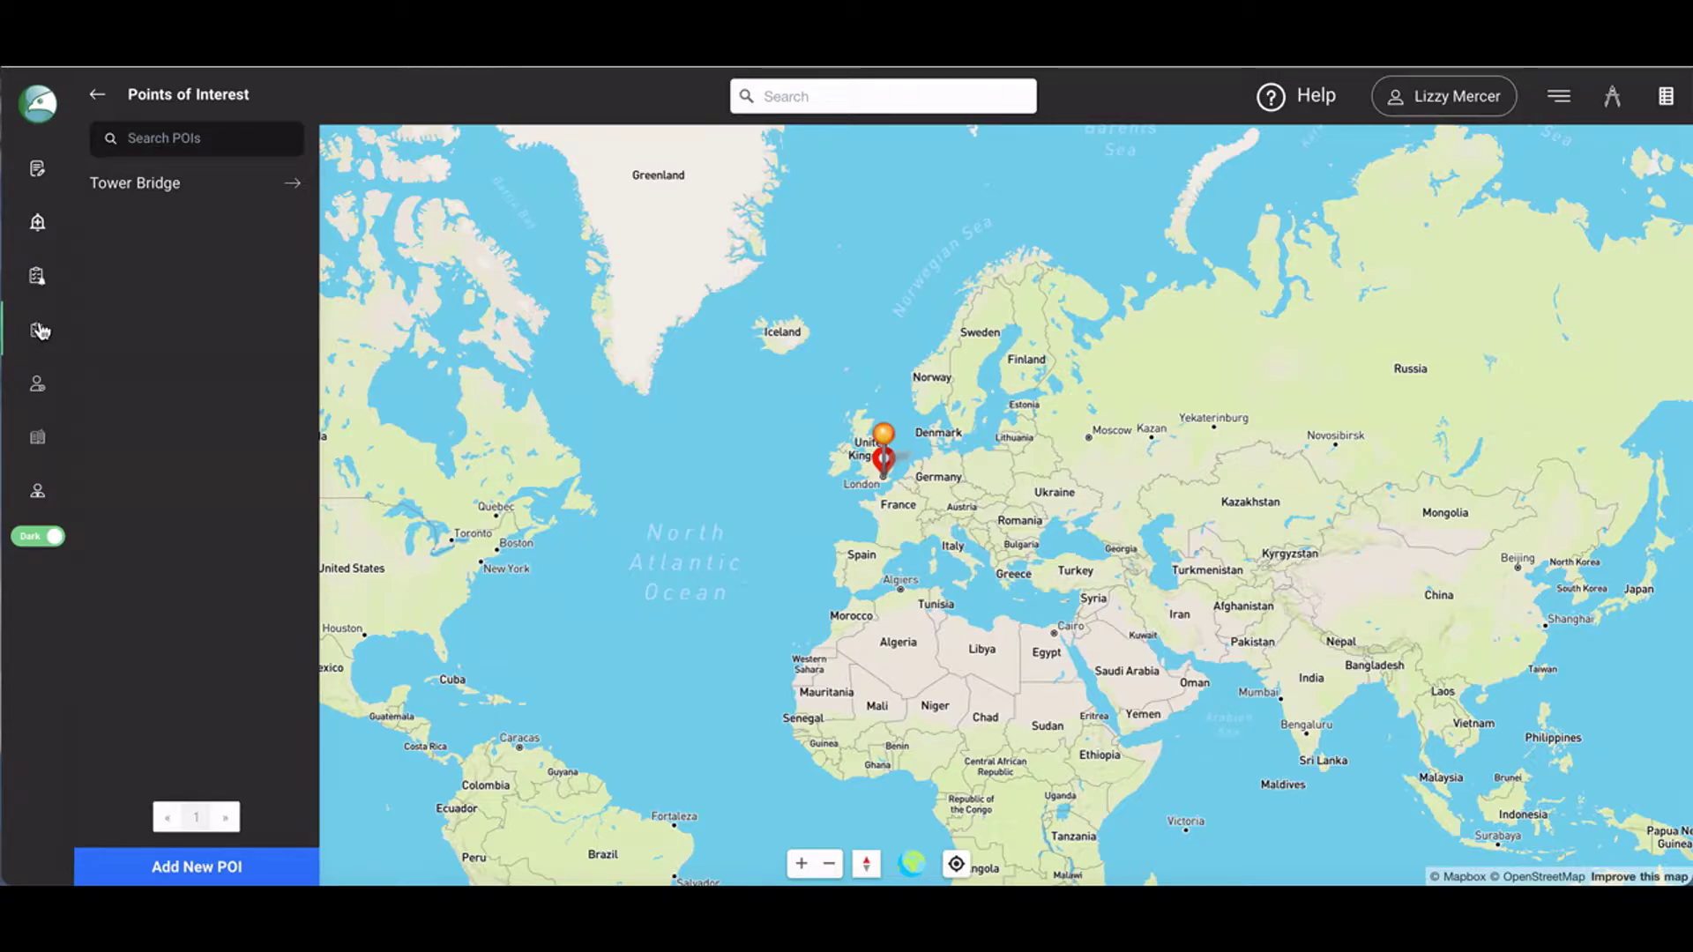
pyautogui.click(39, 331)
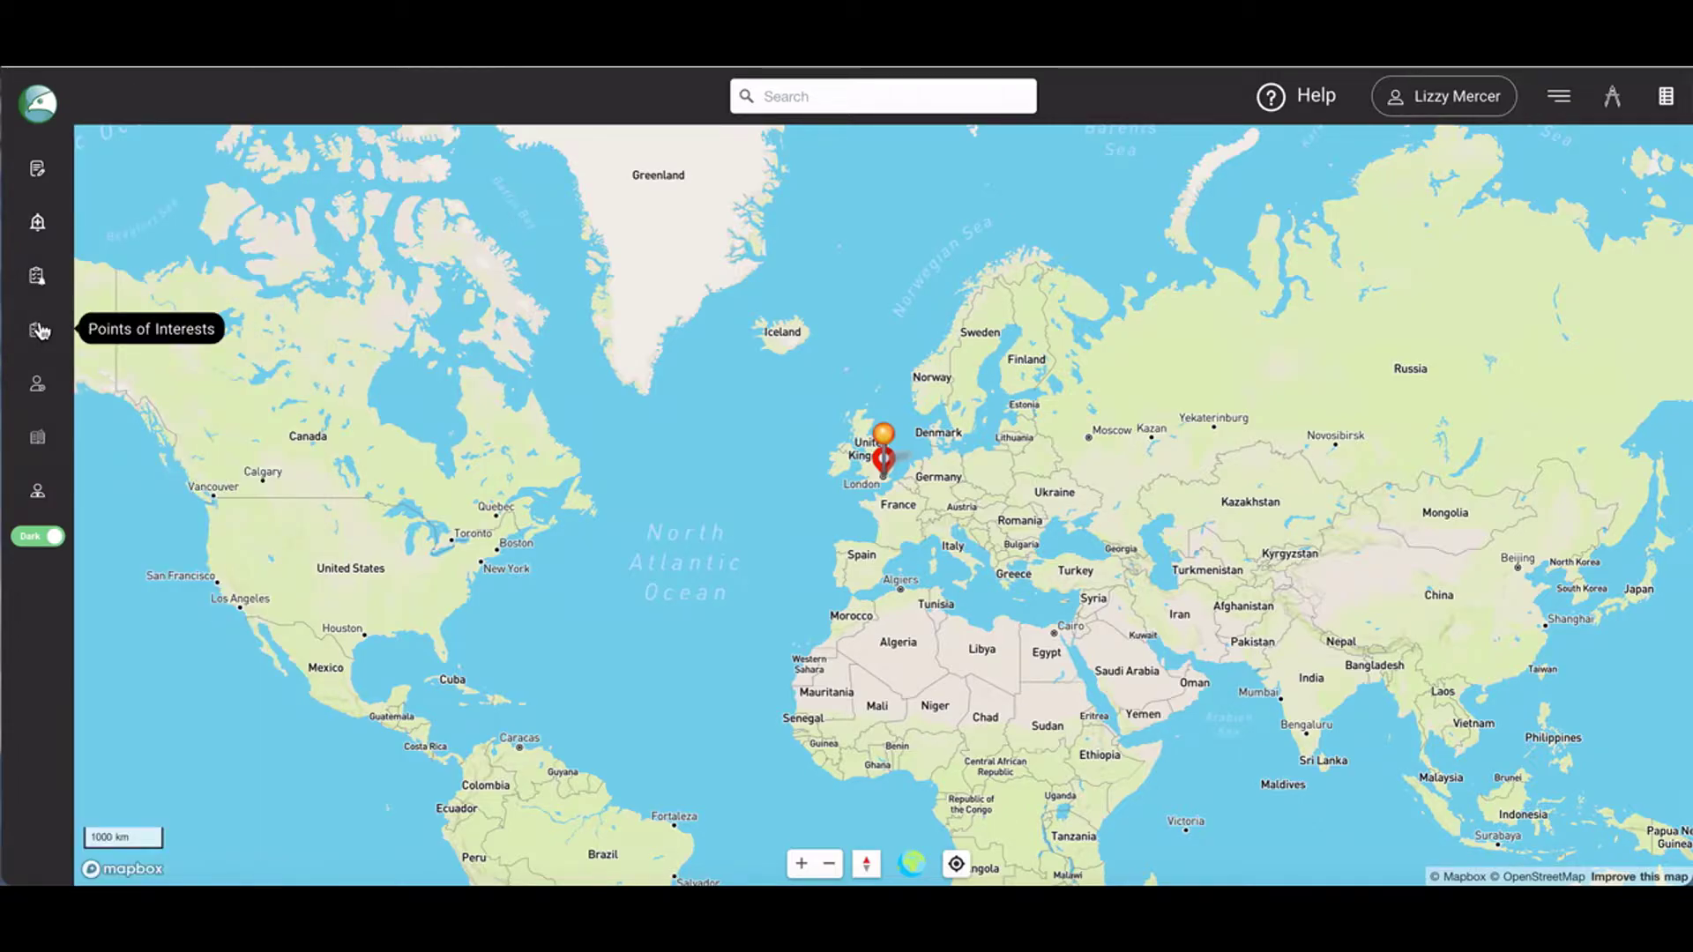
pyautogui.click(39, 386)
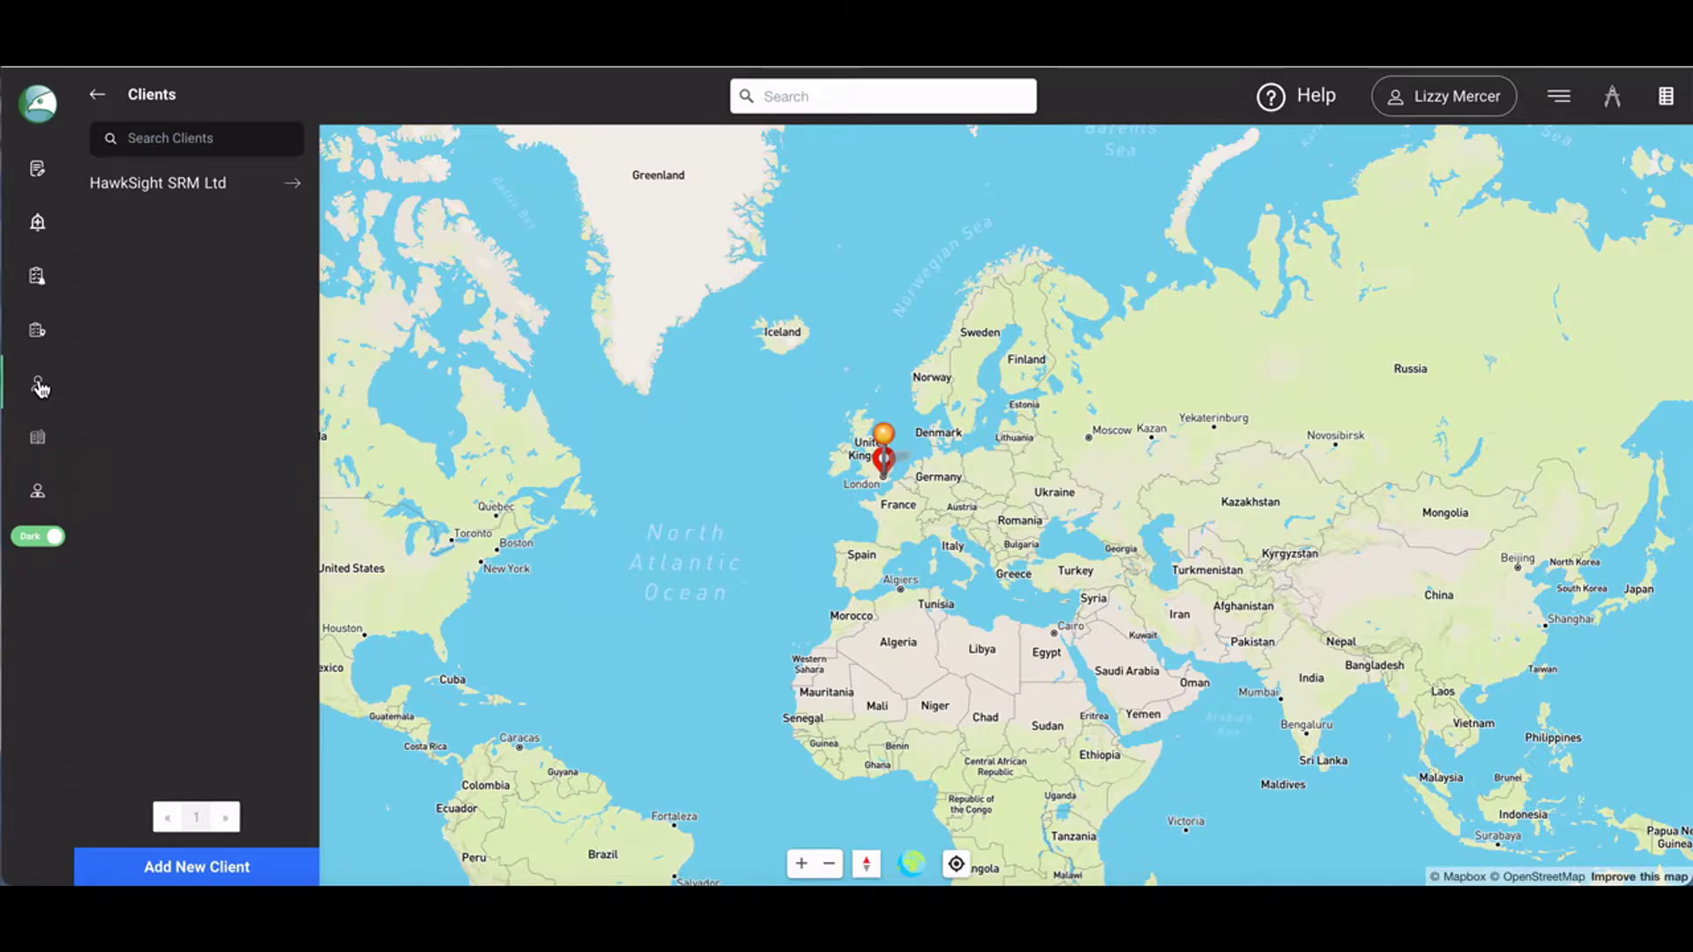
pyautogui.click(39, 386)
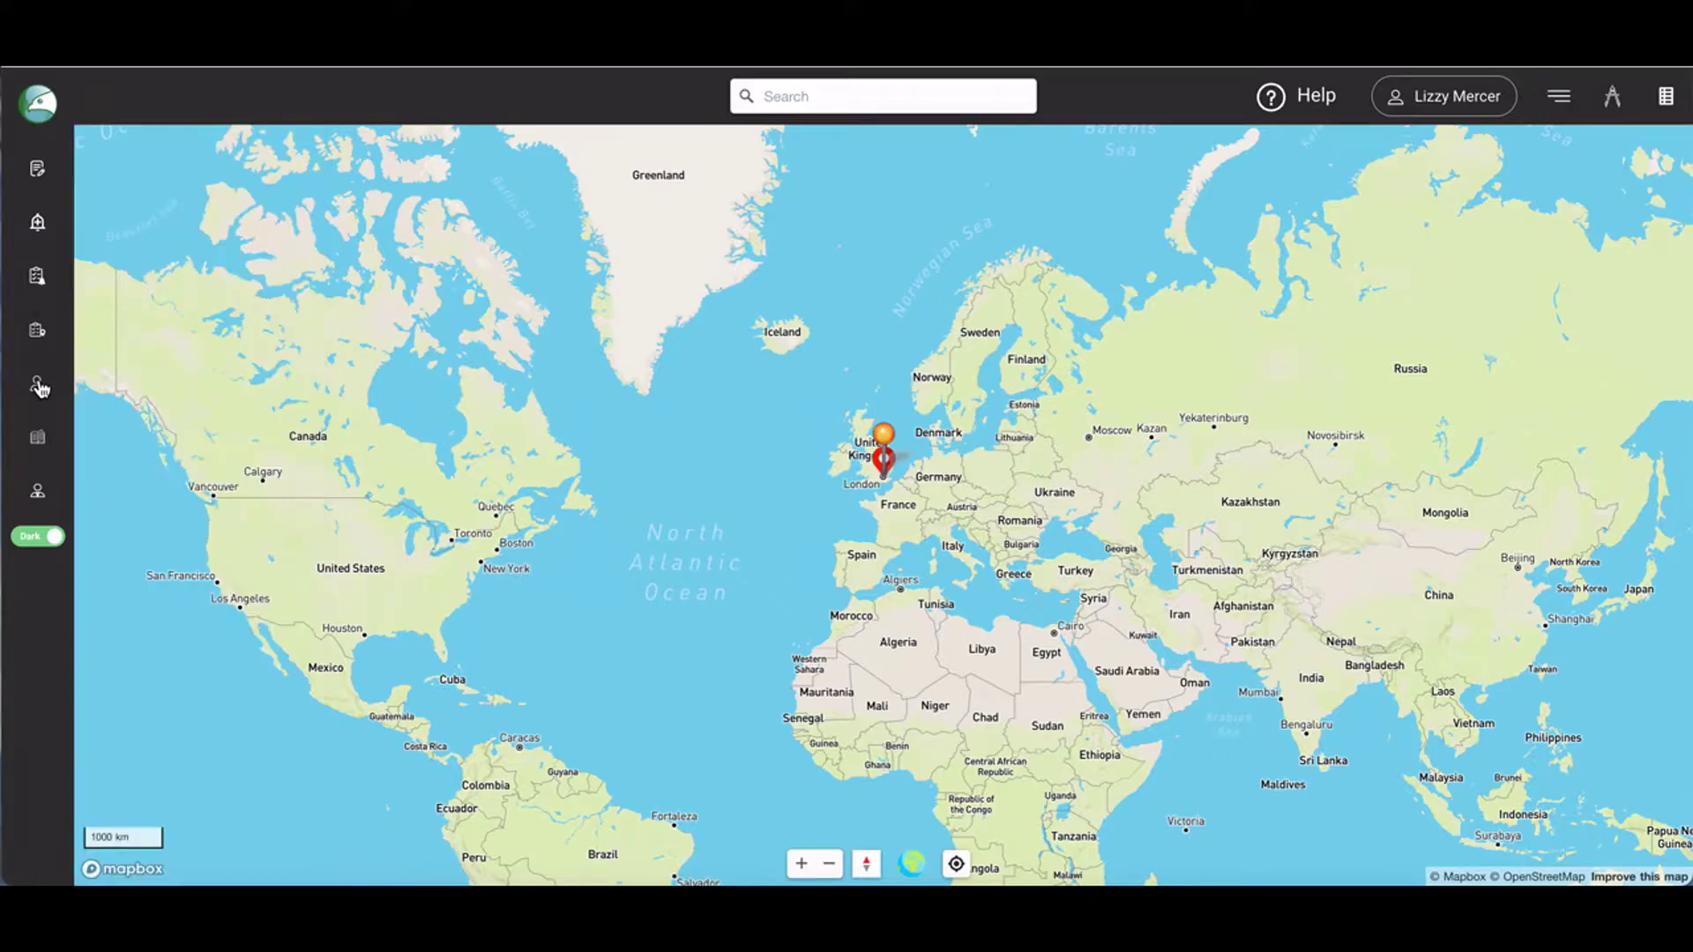
pyautogui.click(40, 440)
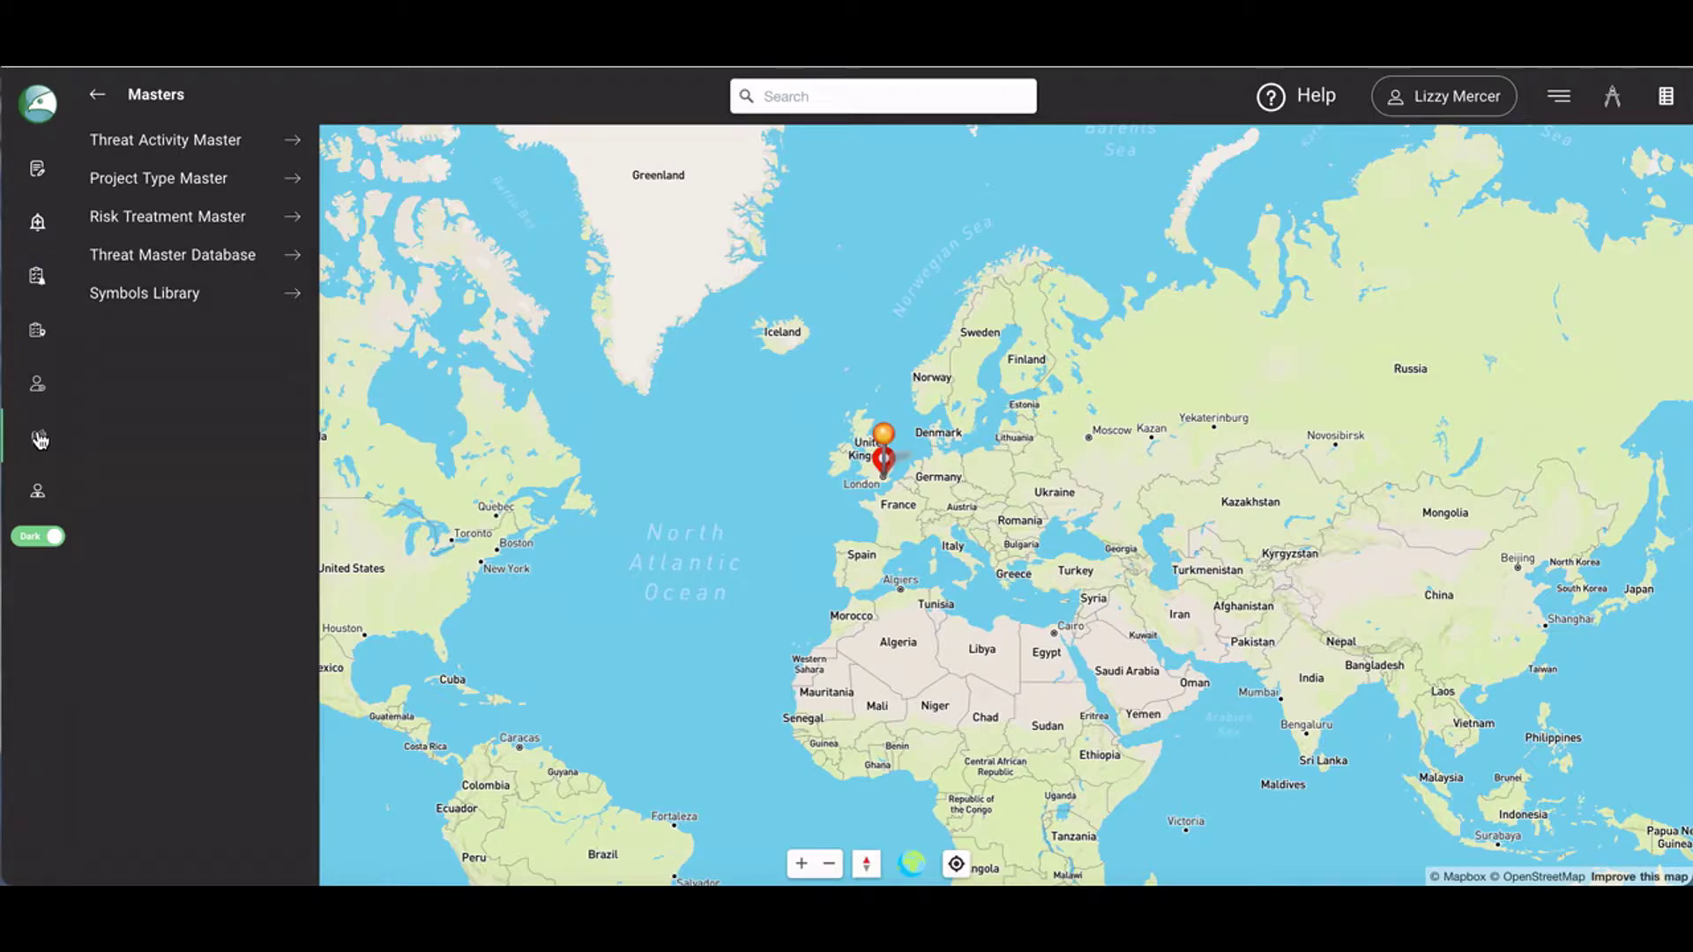
pyautogui.click(38, 438)
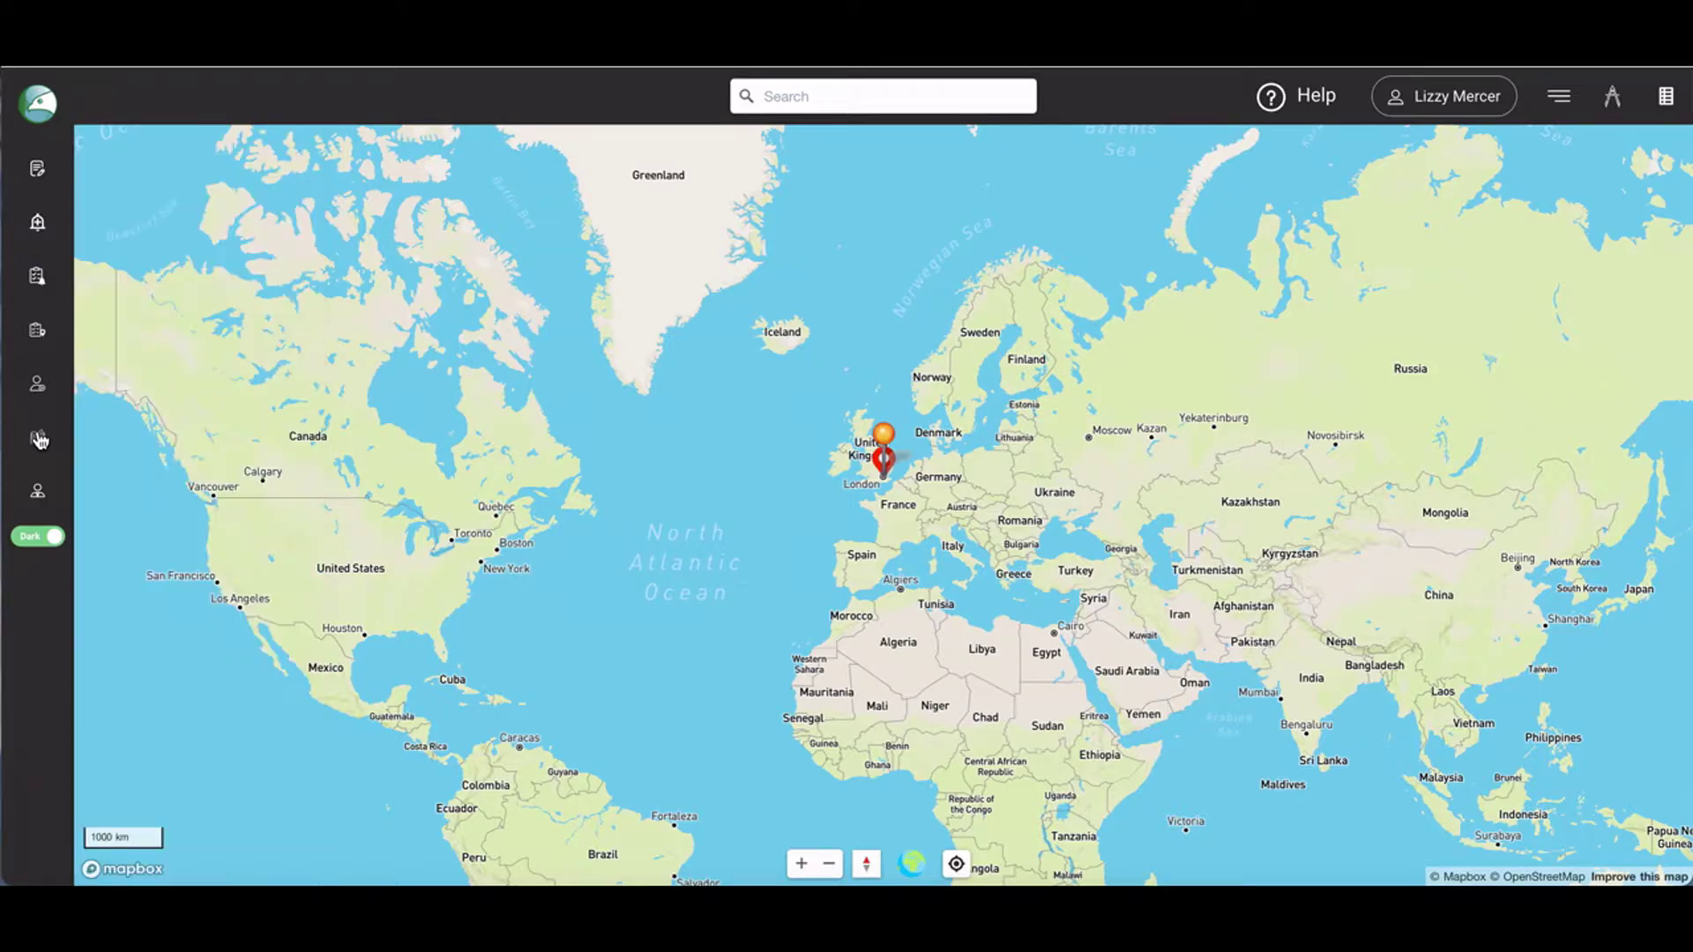
# - View the Organization Detail admin page, flip the theme to Light and back to Dark, then return to the map
pyautogui.click(39, 498)
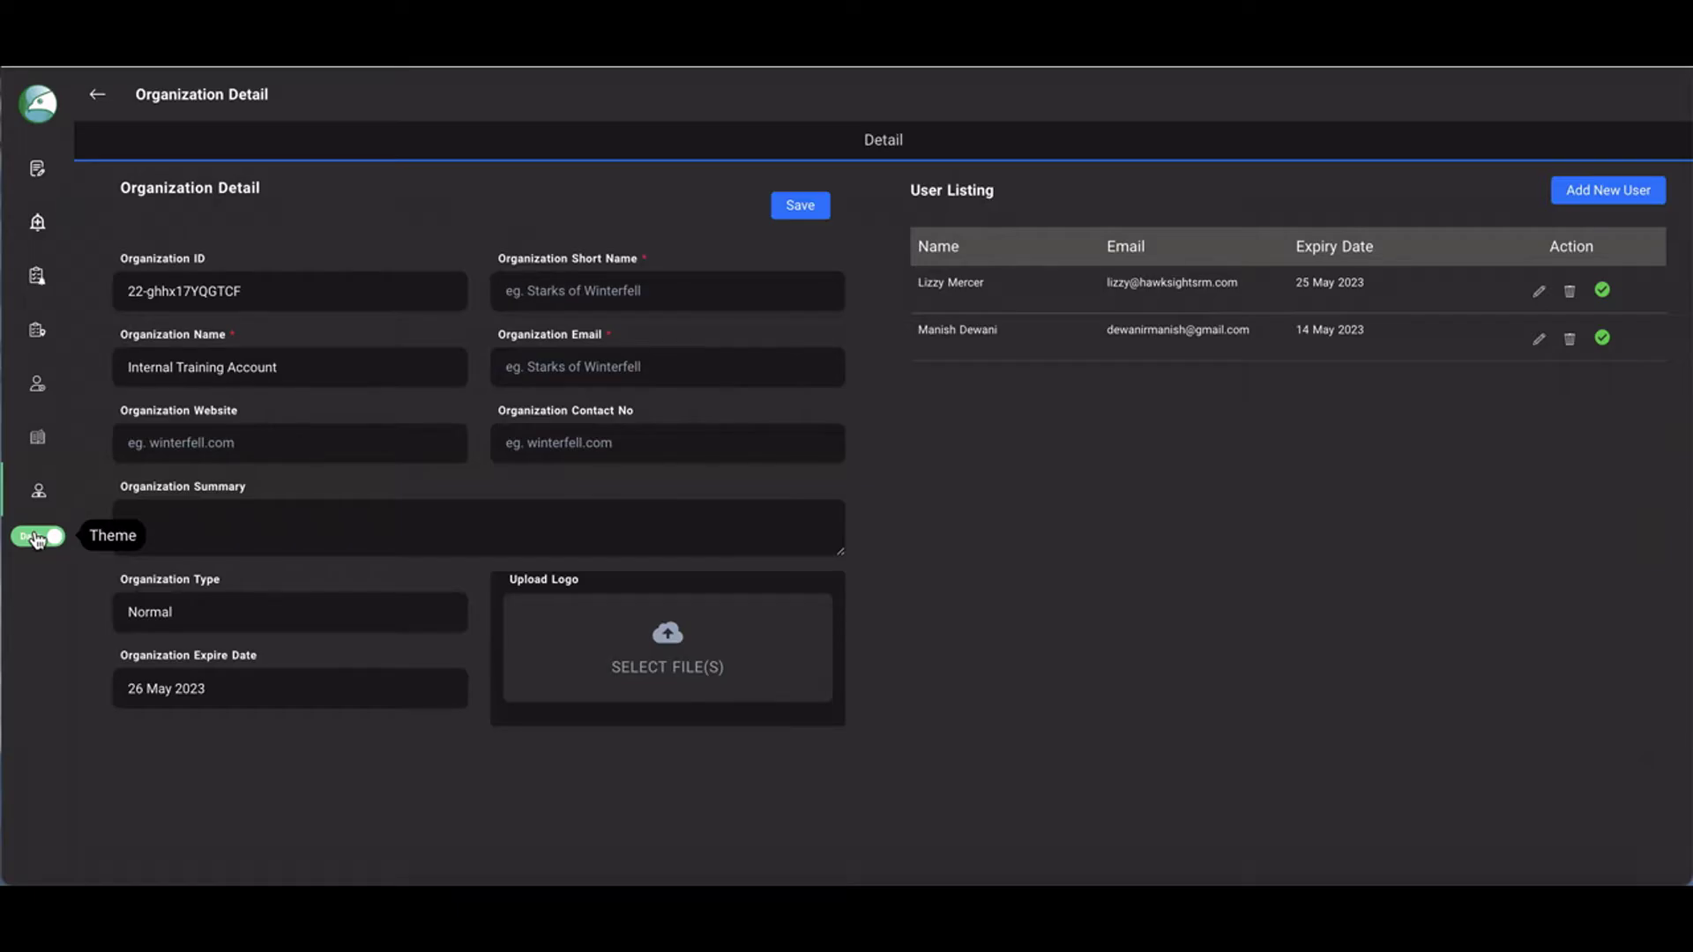
pyautogui.click(36, 538)
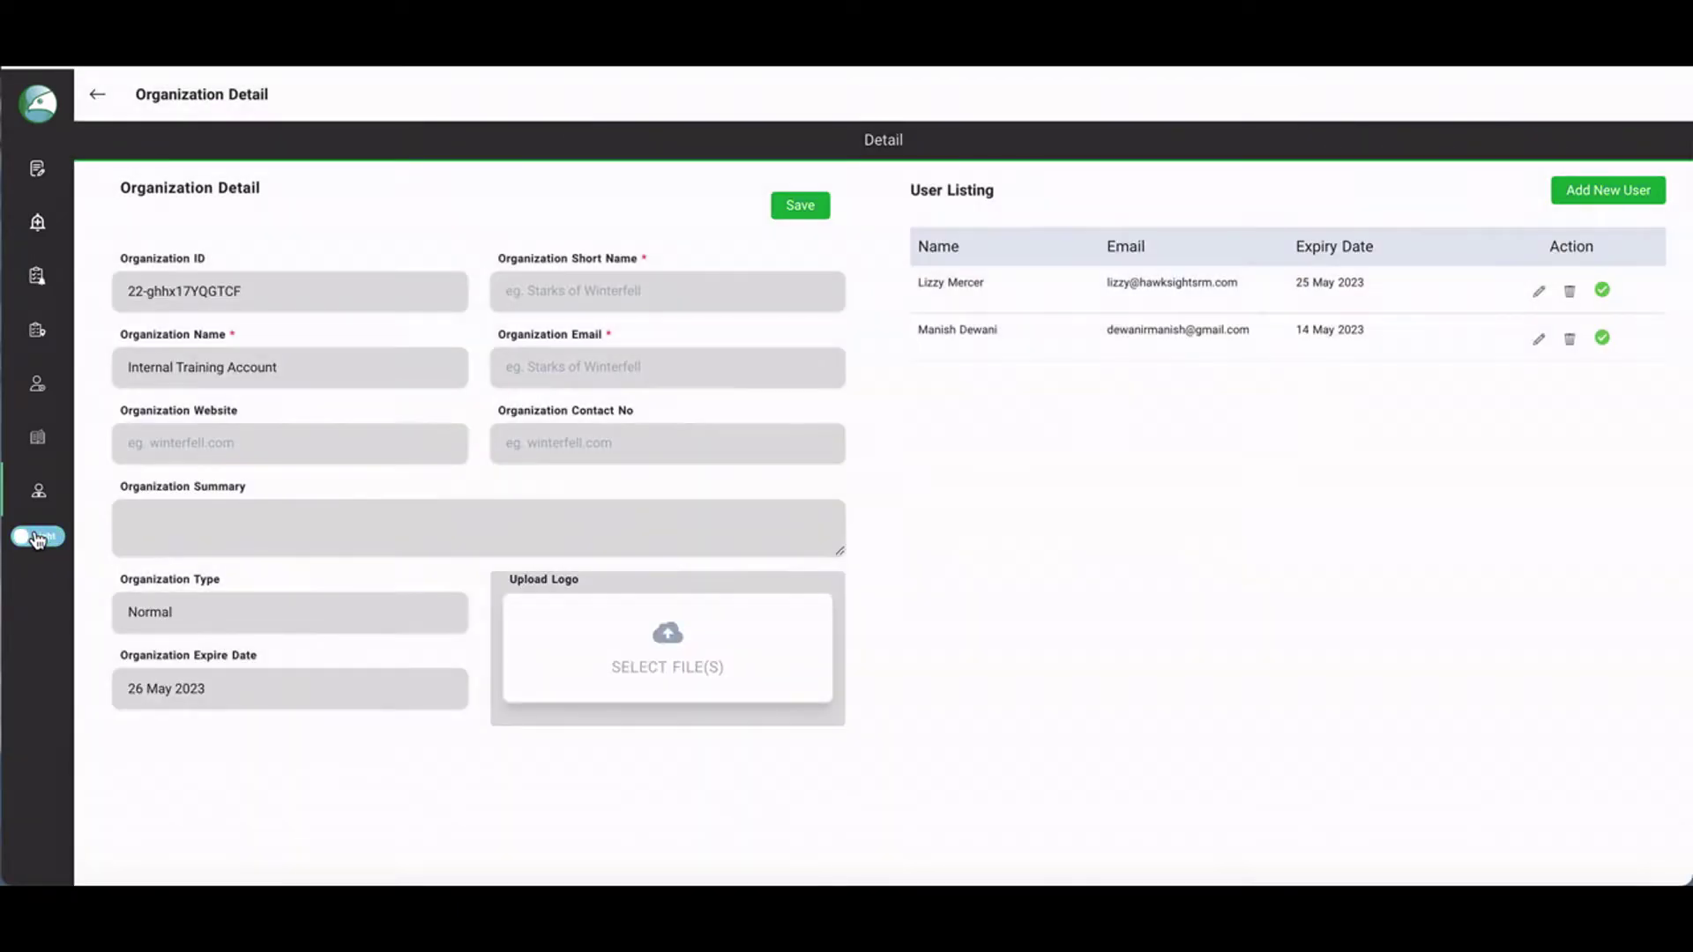
pyautogui.click(36, 538)
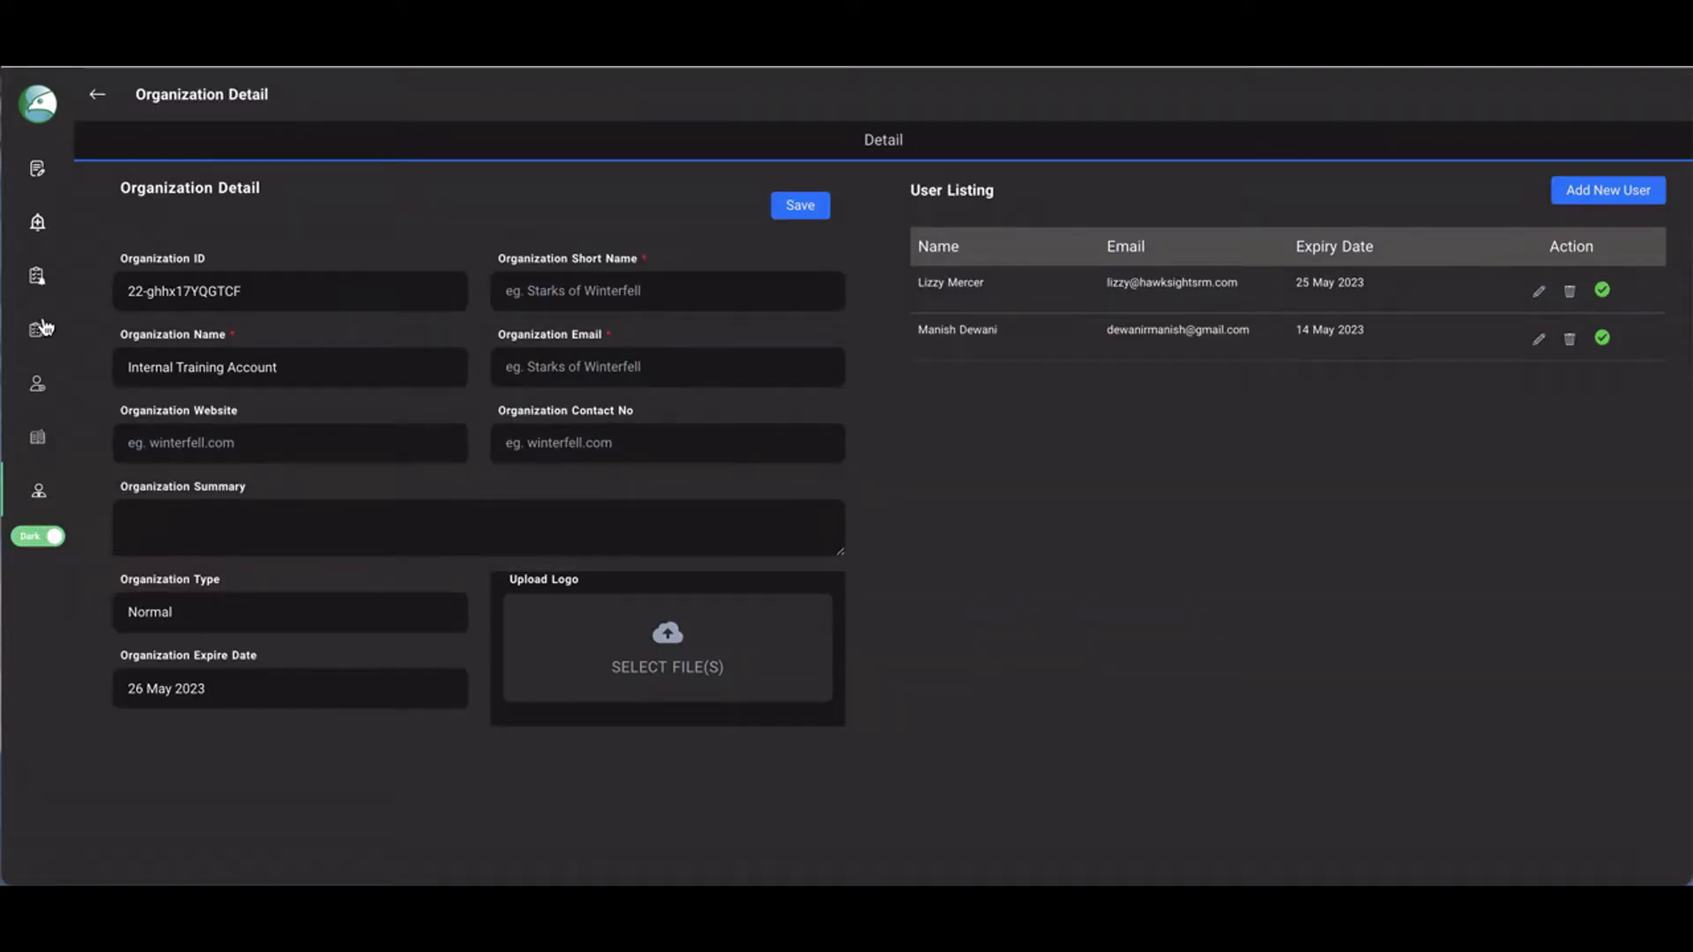
pyautogui.click(35, 107)
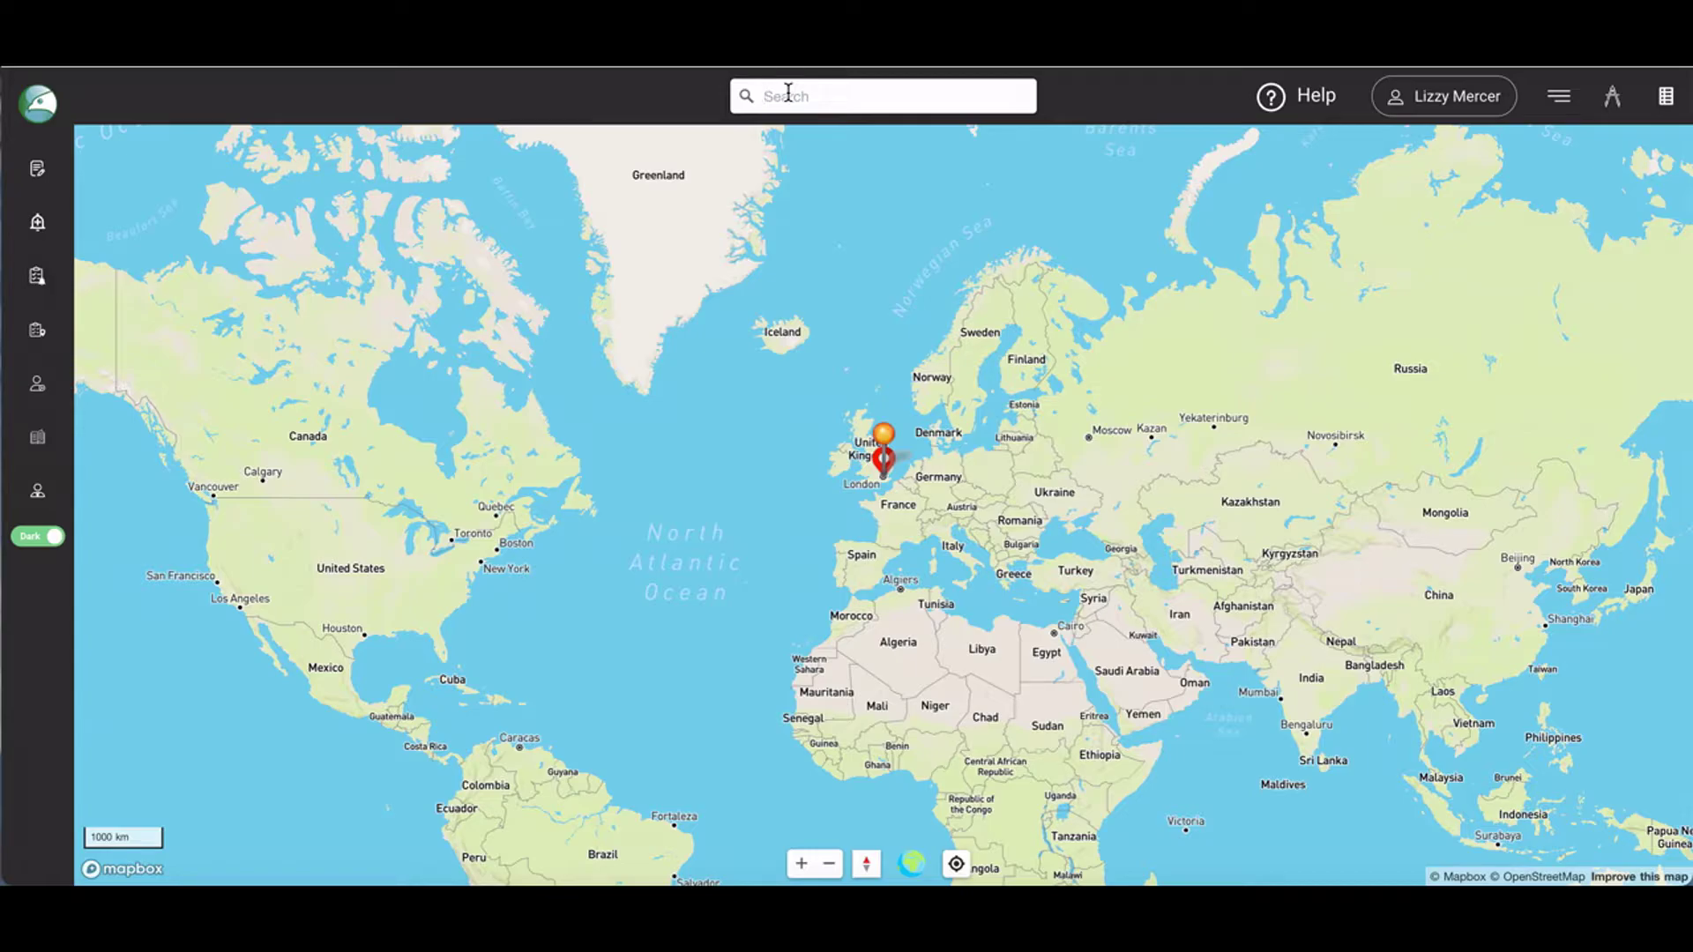
# - Go to More London Riverside via a 'More London' search, zooming in and back out one level
pyautogui.write('More Lo')
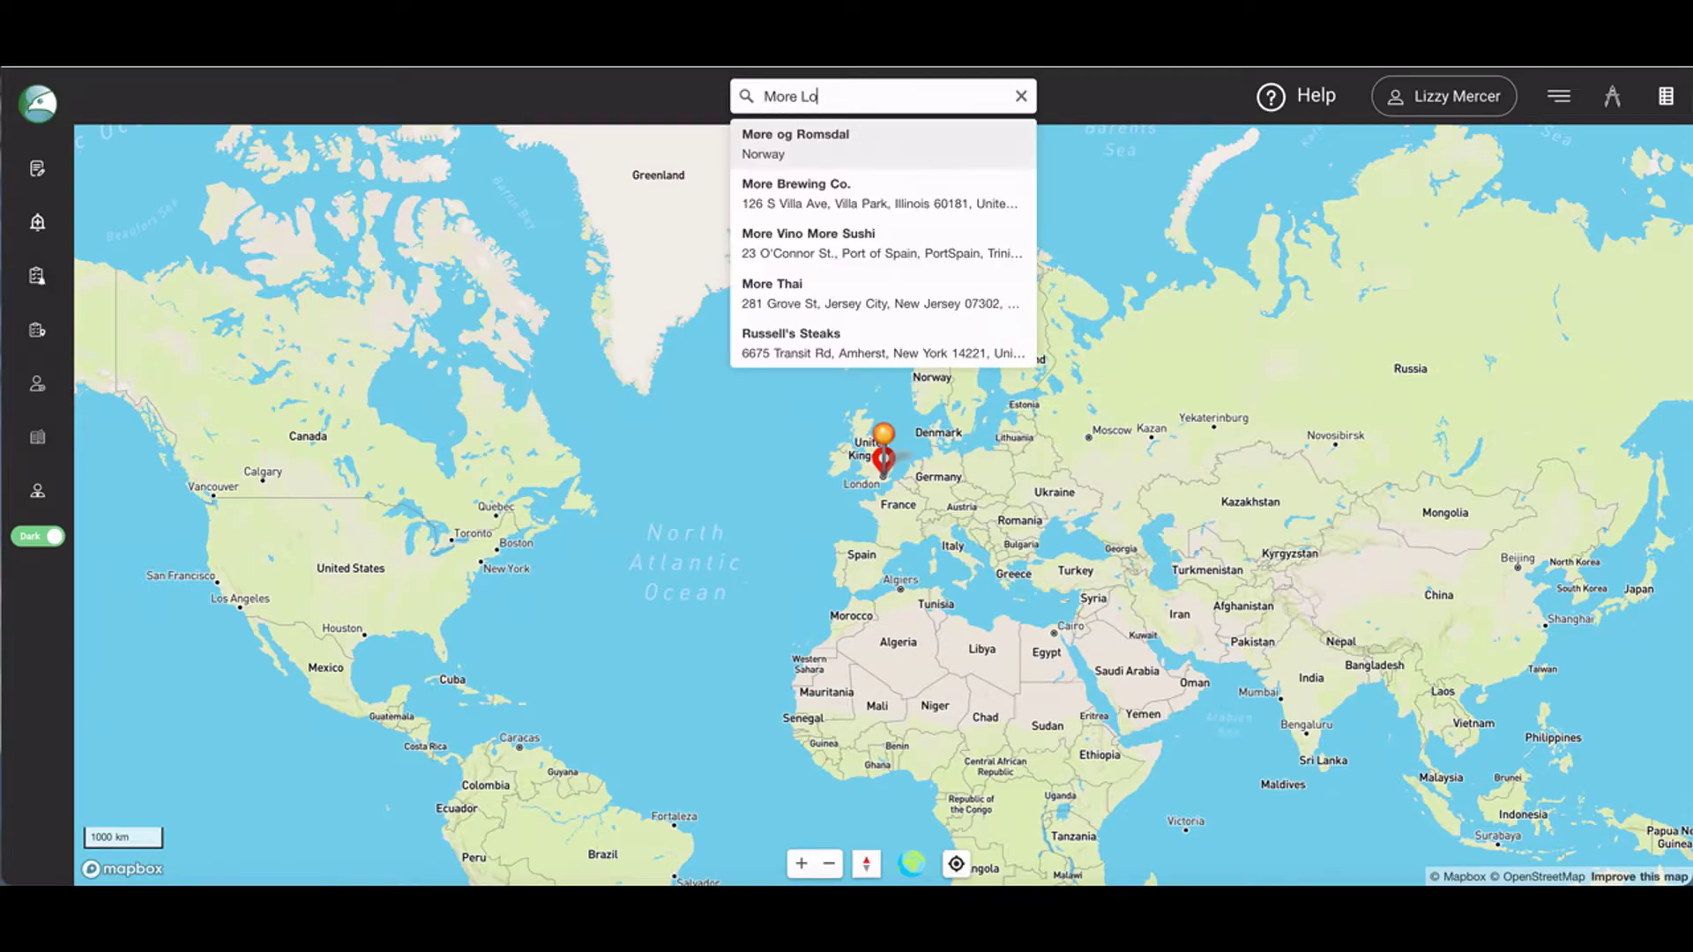
pyautogui.write('ndon')
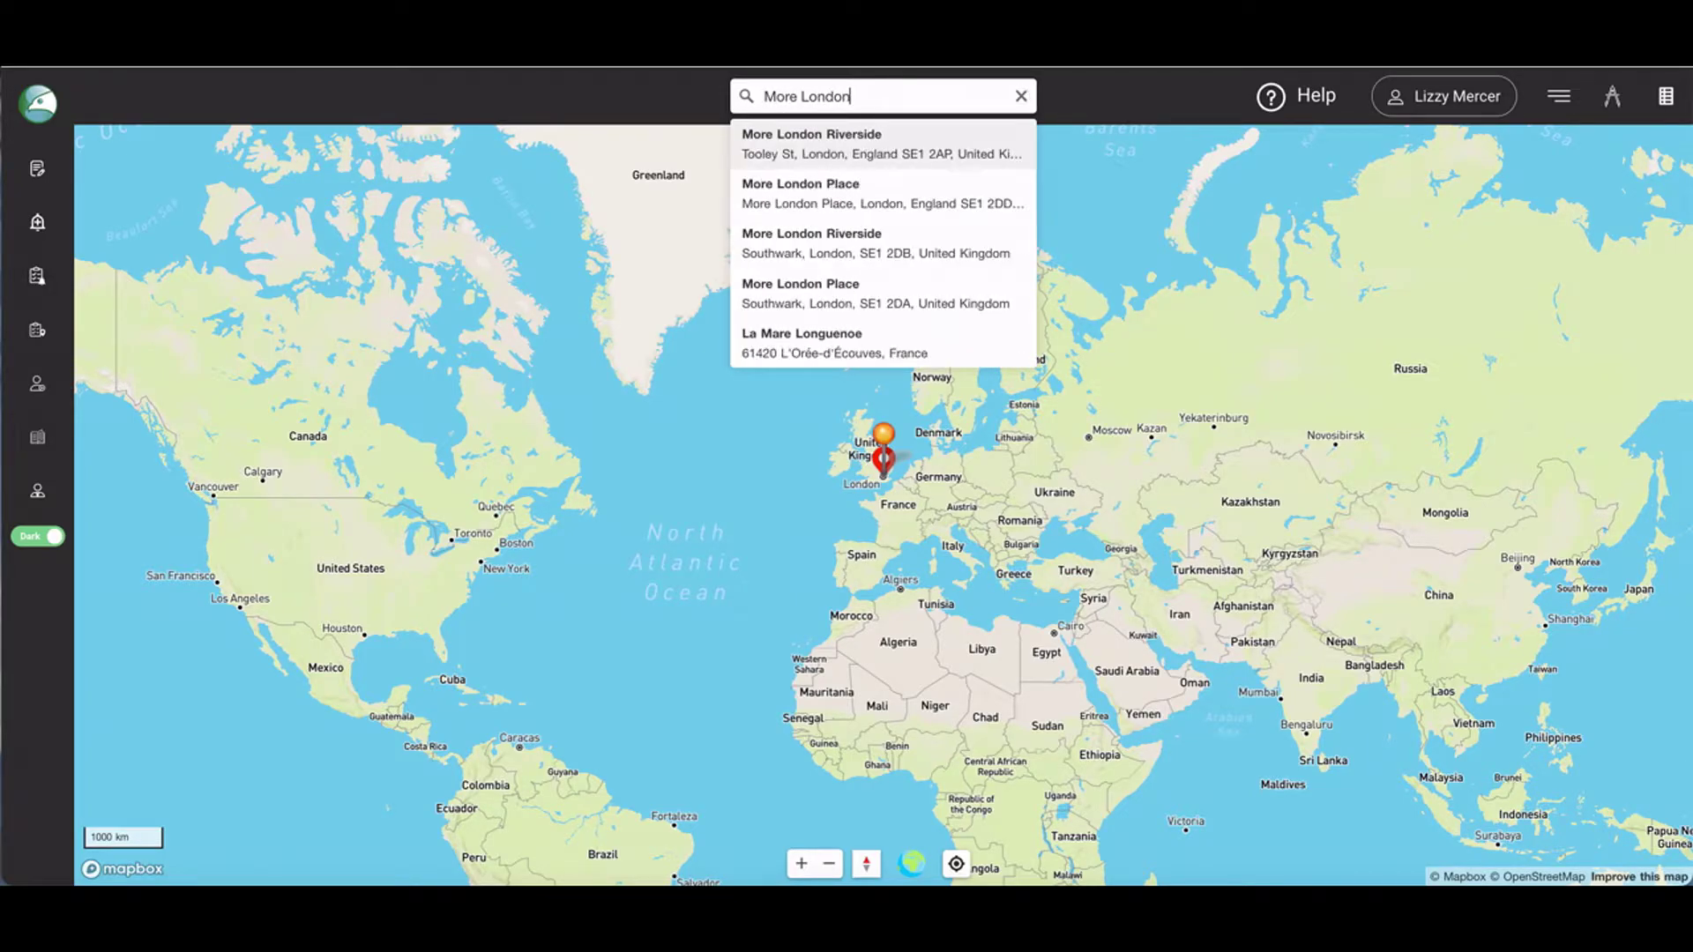
pyautogui.click(816, 134)
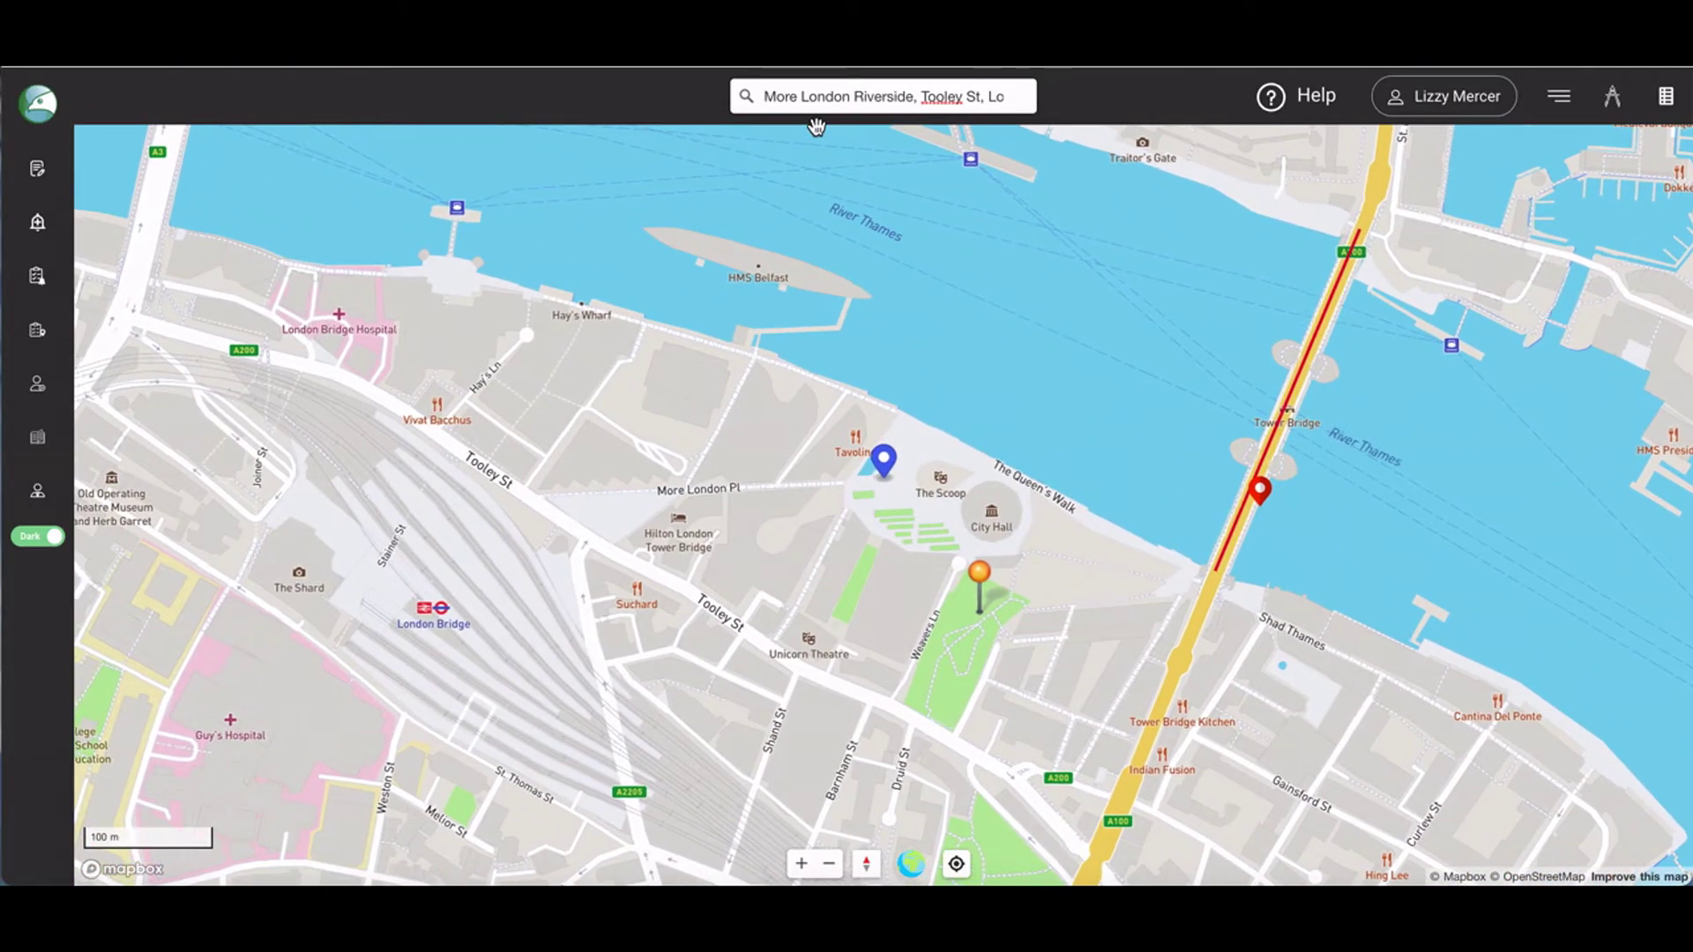
pyautogui.click(803, 864)
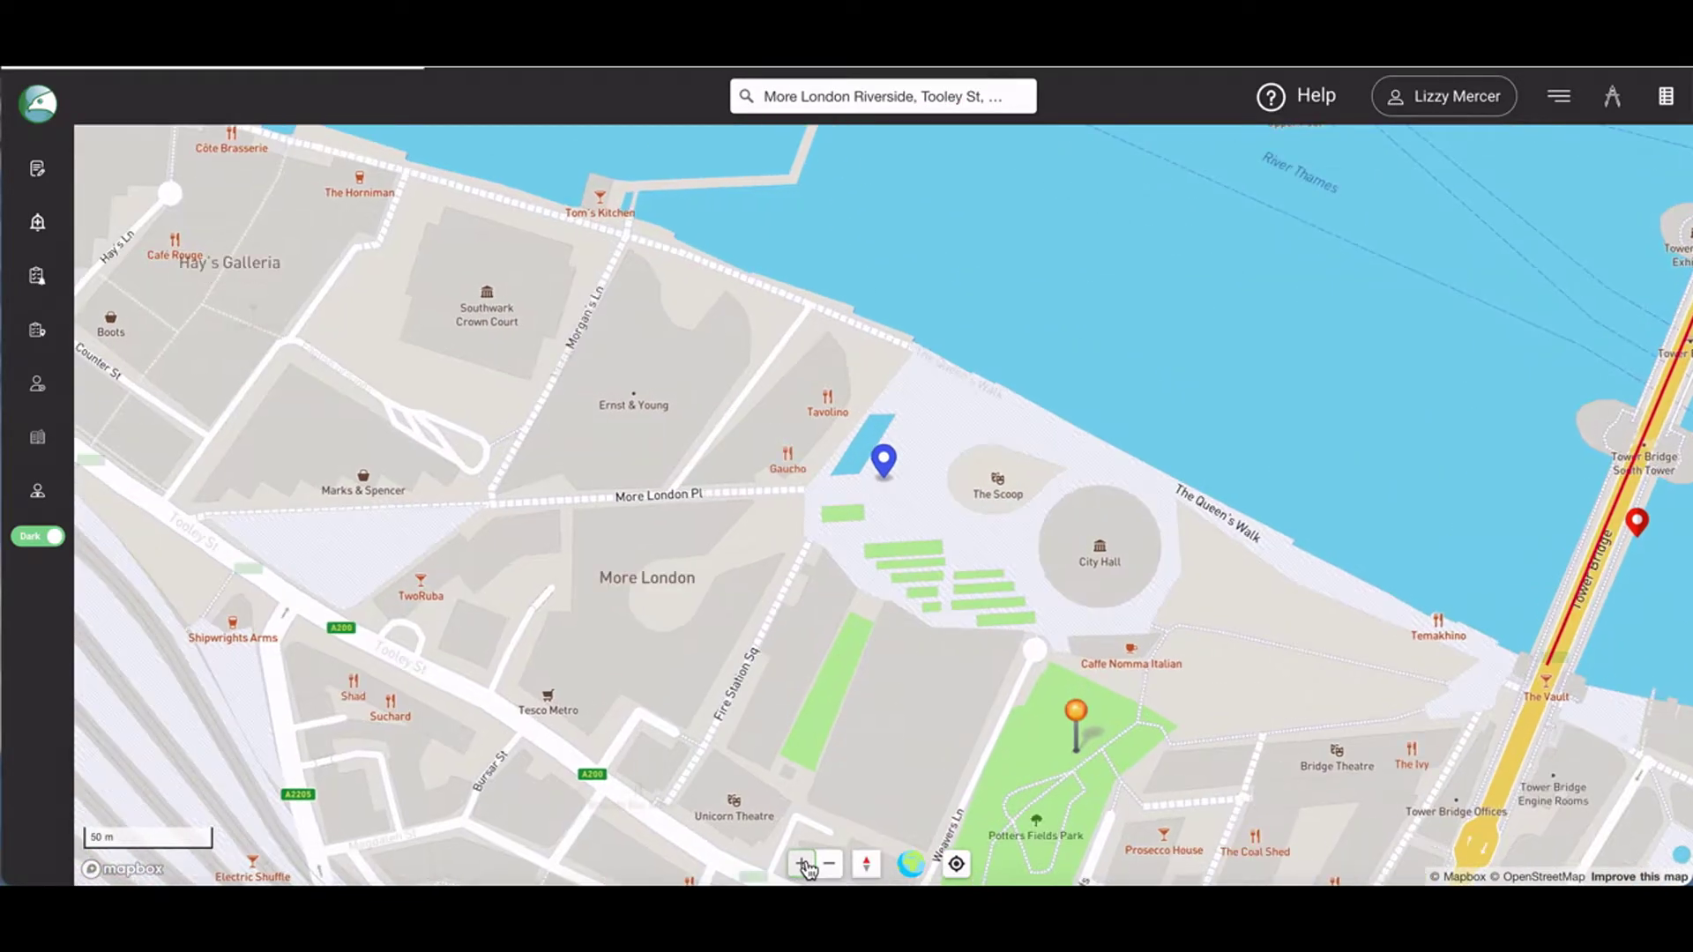
pyautogui.click(832, 864)
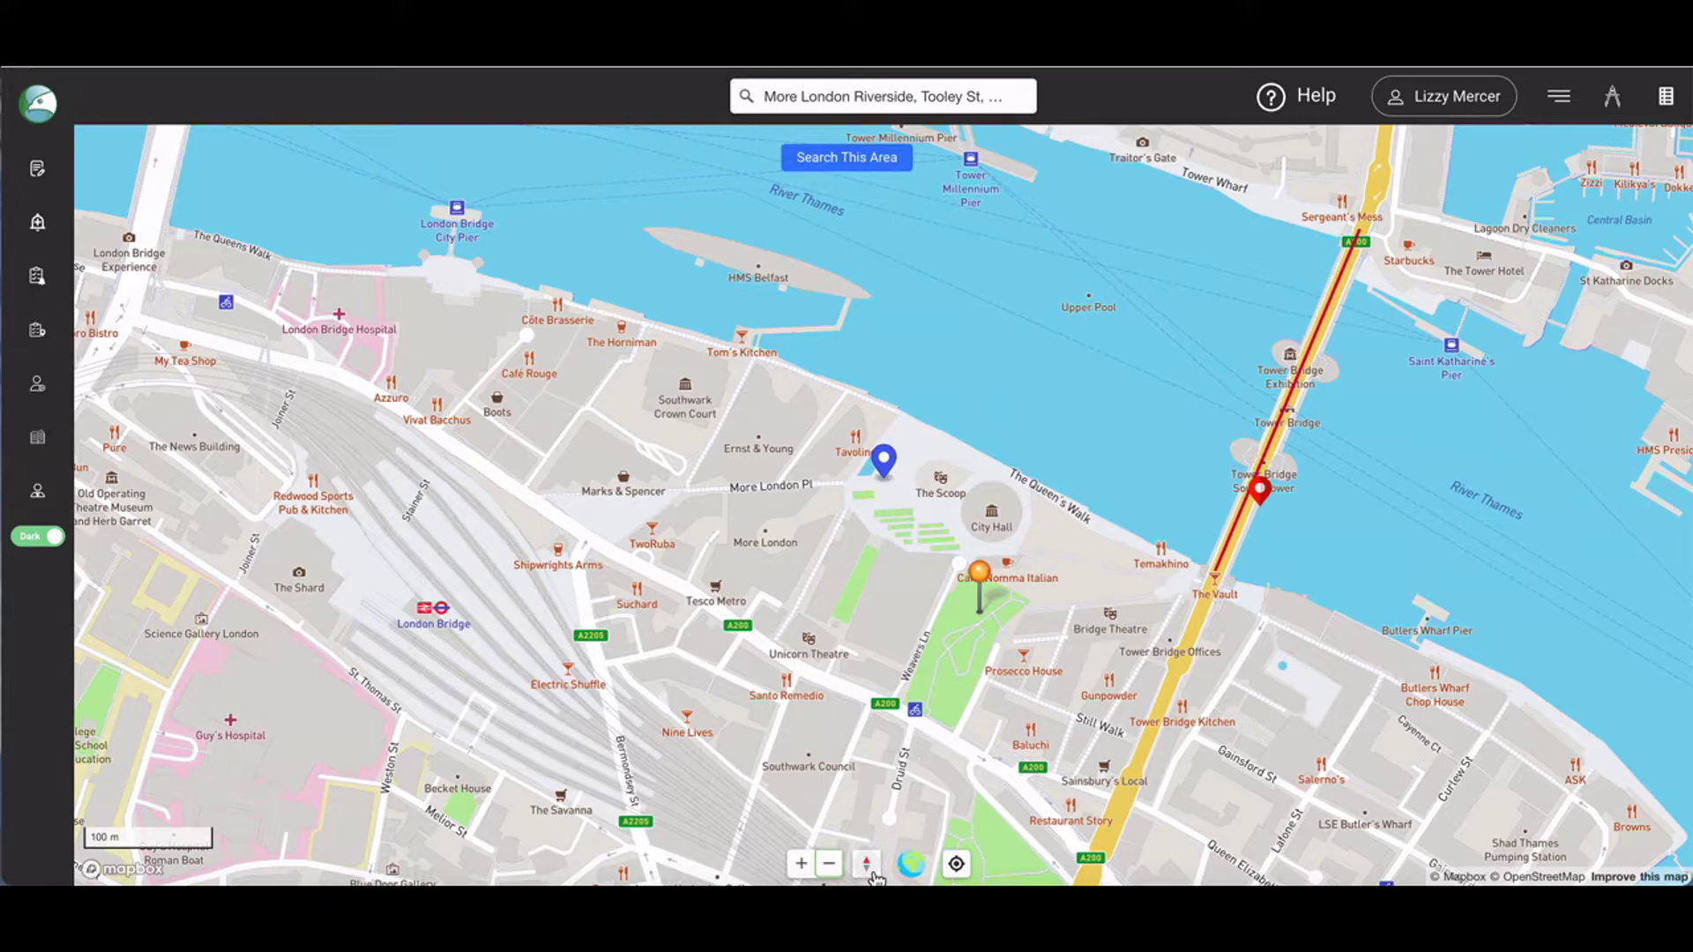
# - Switch the basemap to Satellite, then back to Streets
pyautogui.click(917, 868)
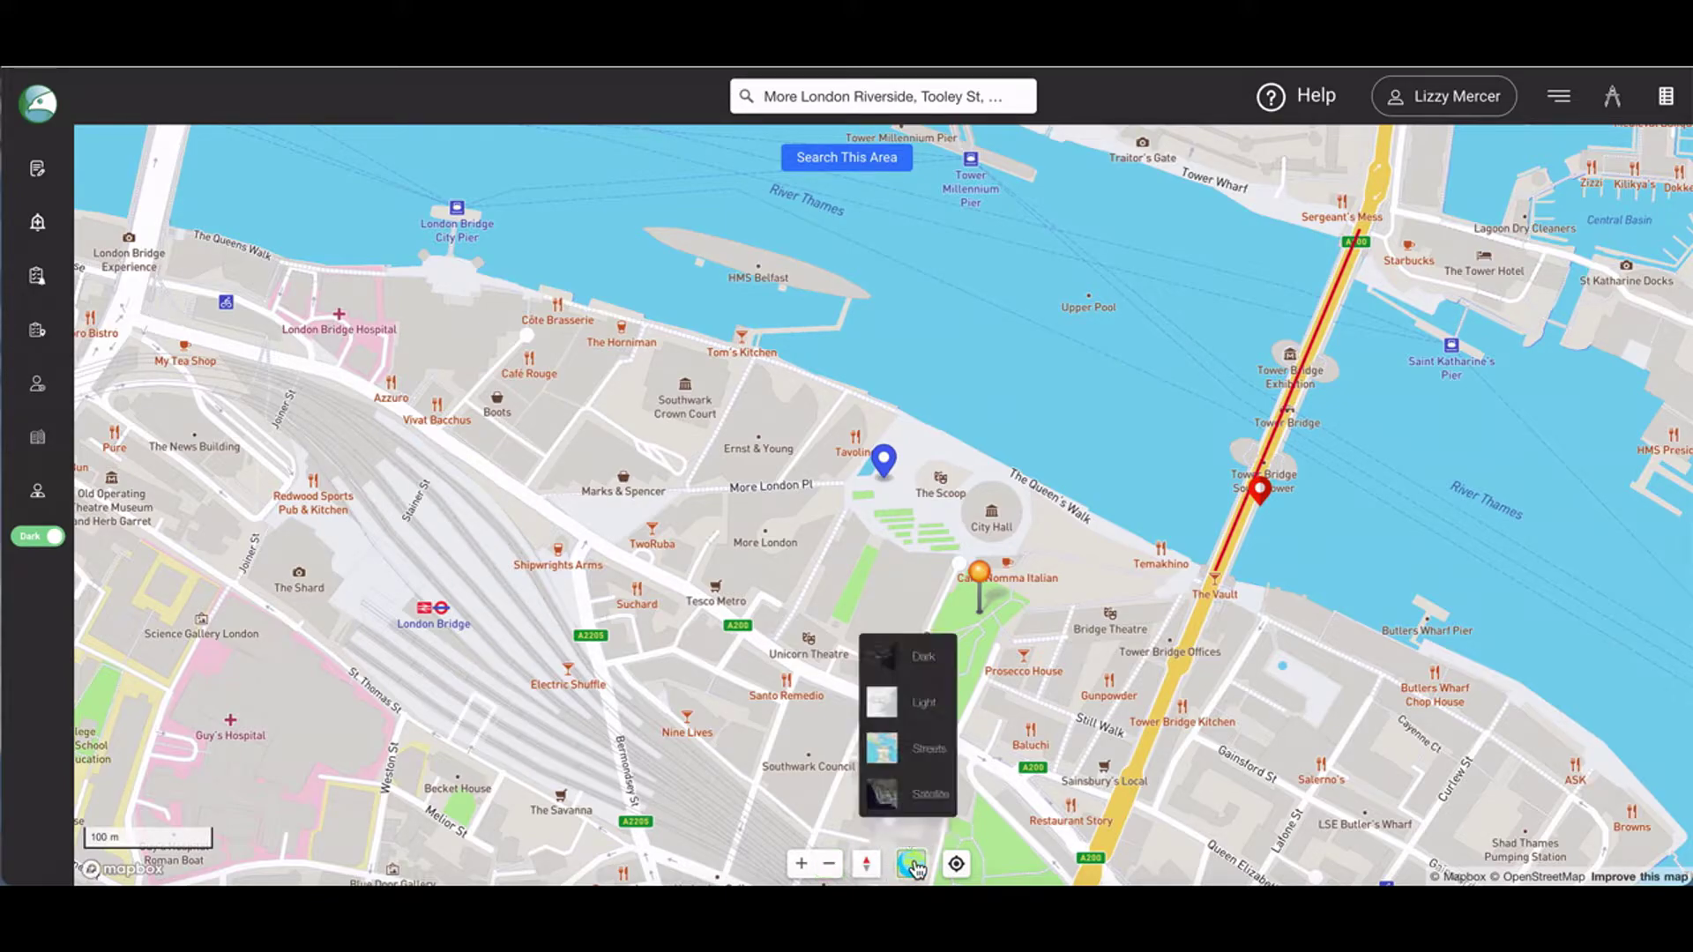
pyautogui.click(937, 797)
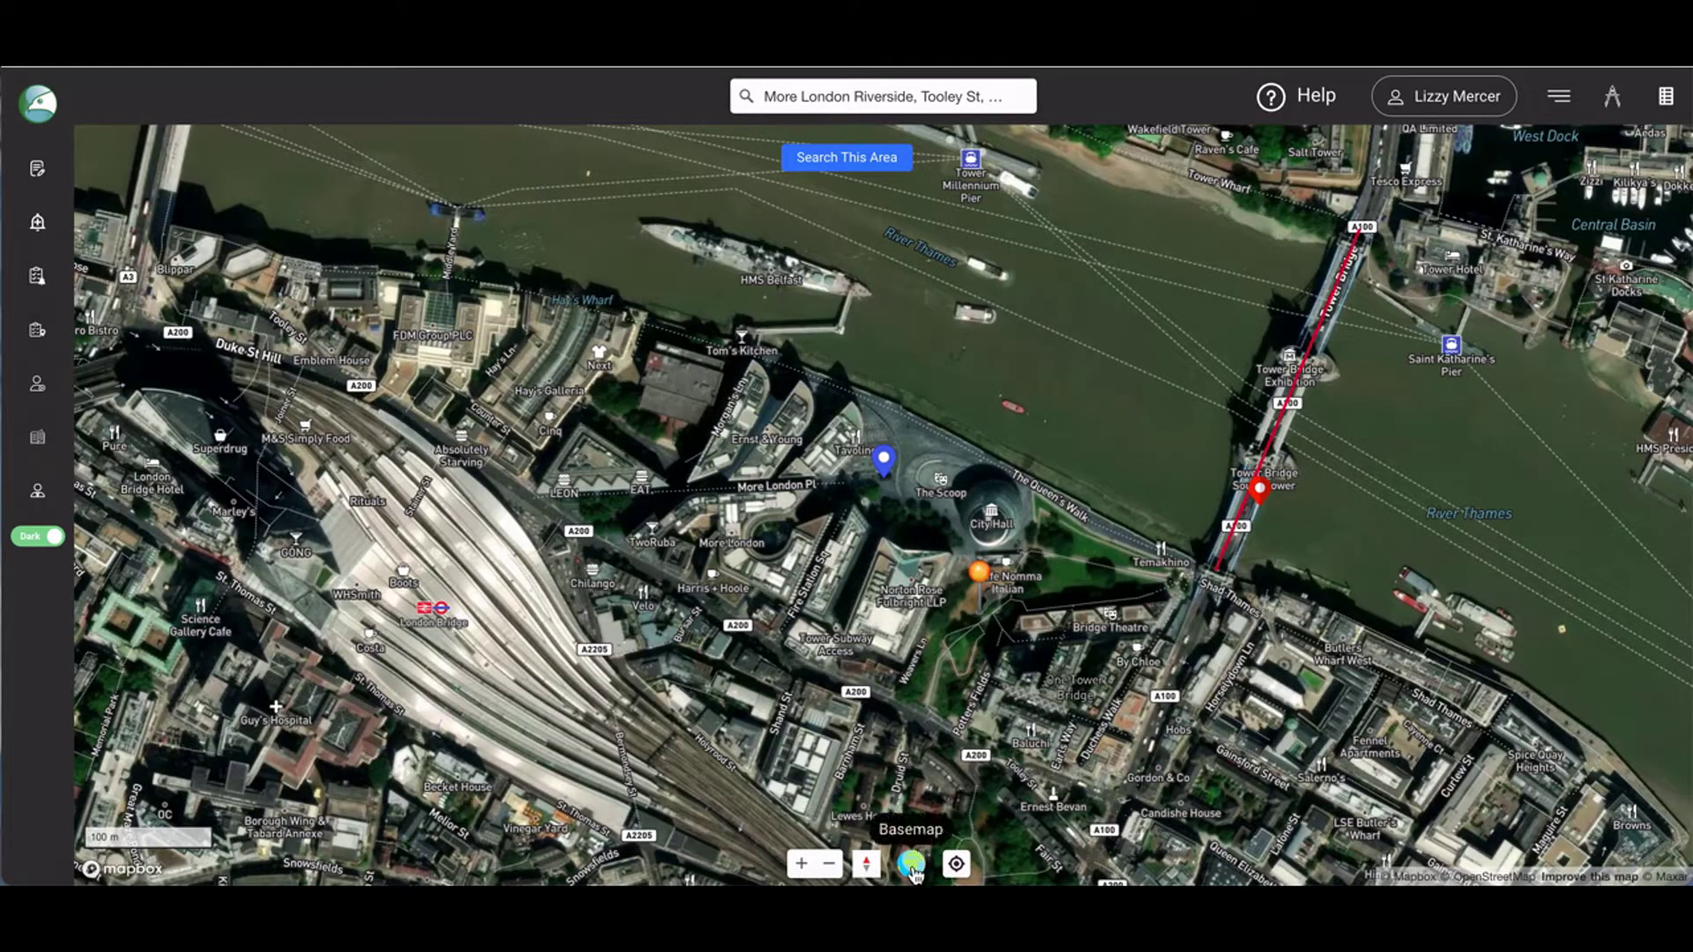
pyautogui.click(913, 866)
pyautogui.click(925, 749)
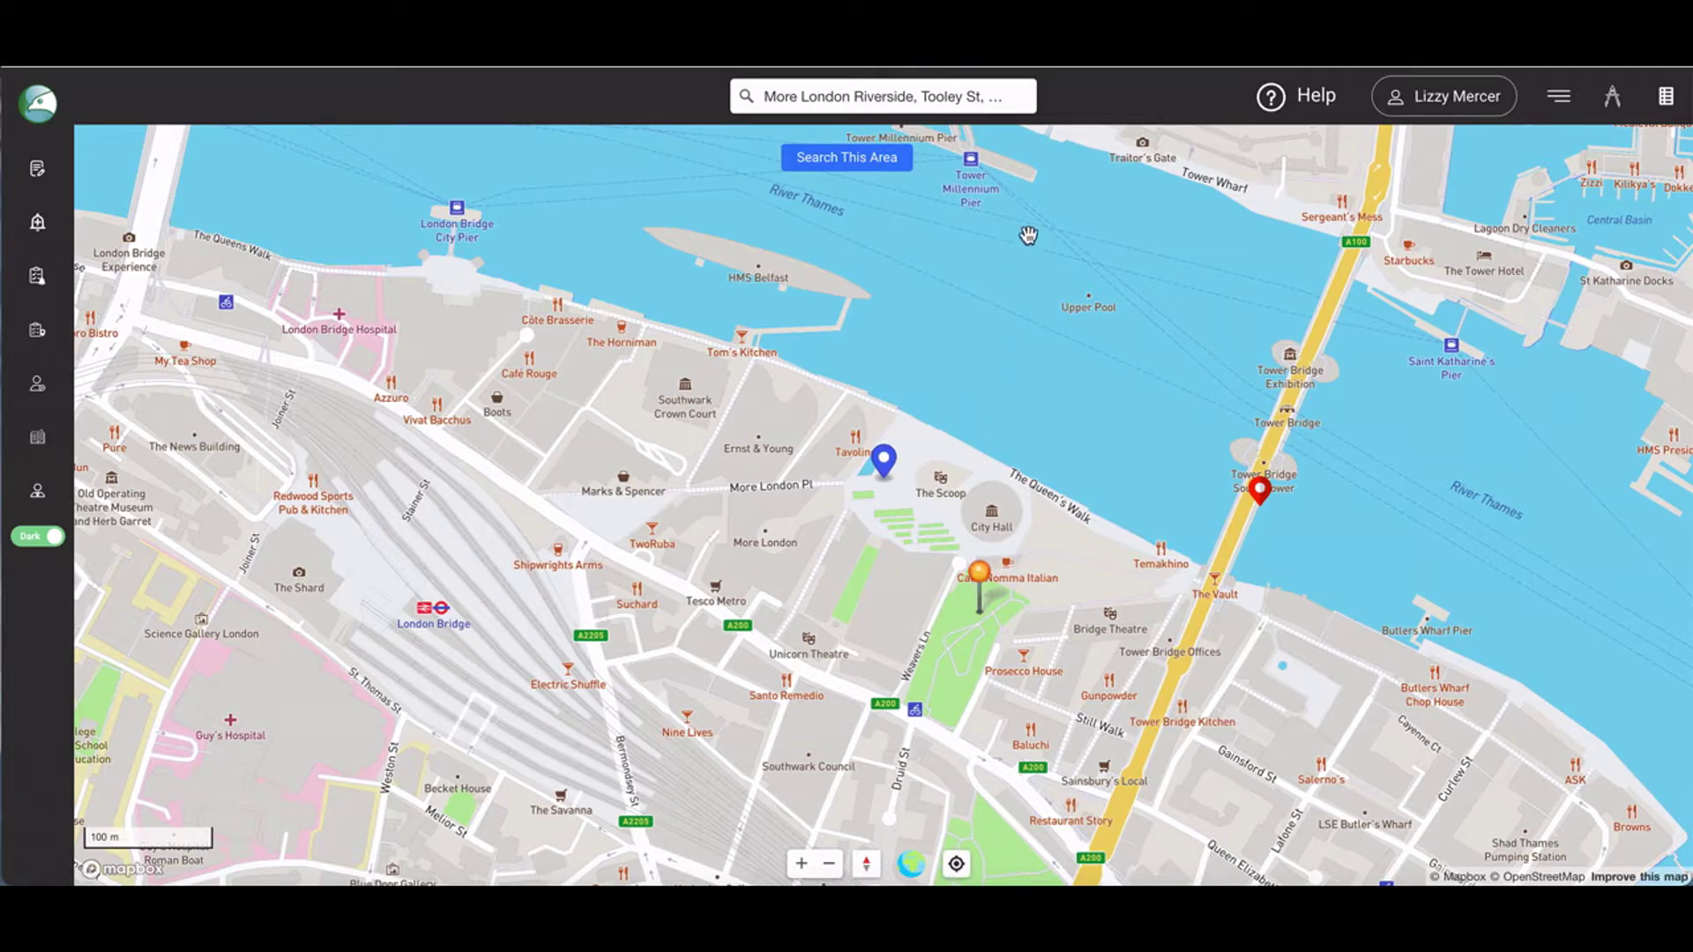
# - Browse the HawkSight Knowledge Base home page and its Submit A Ticket form
pyautogui.click(1328, 97)
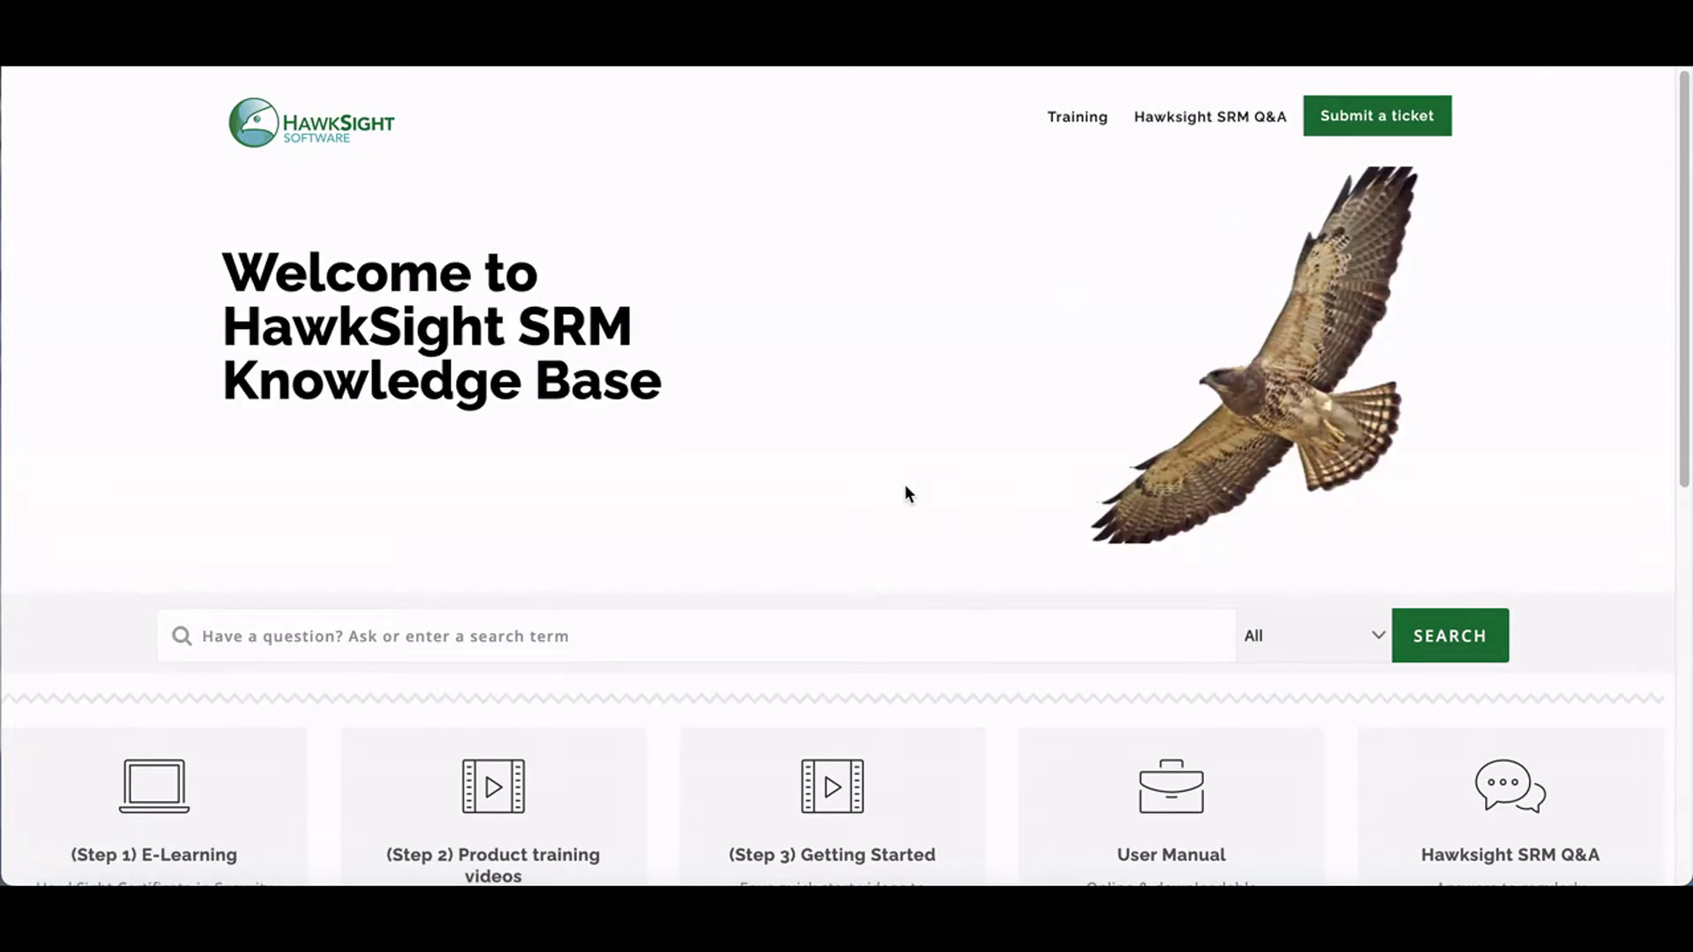
pyautogui.scroll(-2, 906, 489)
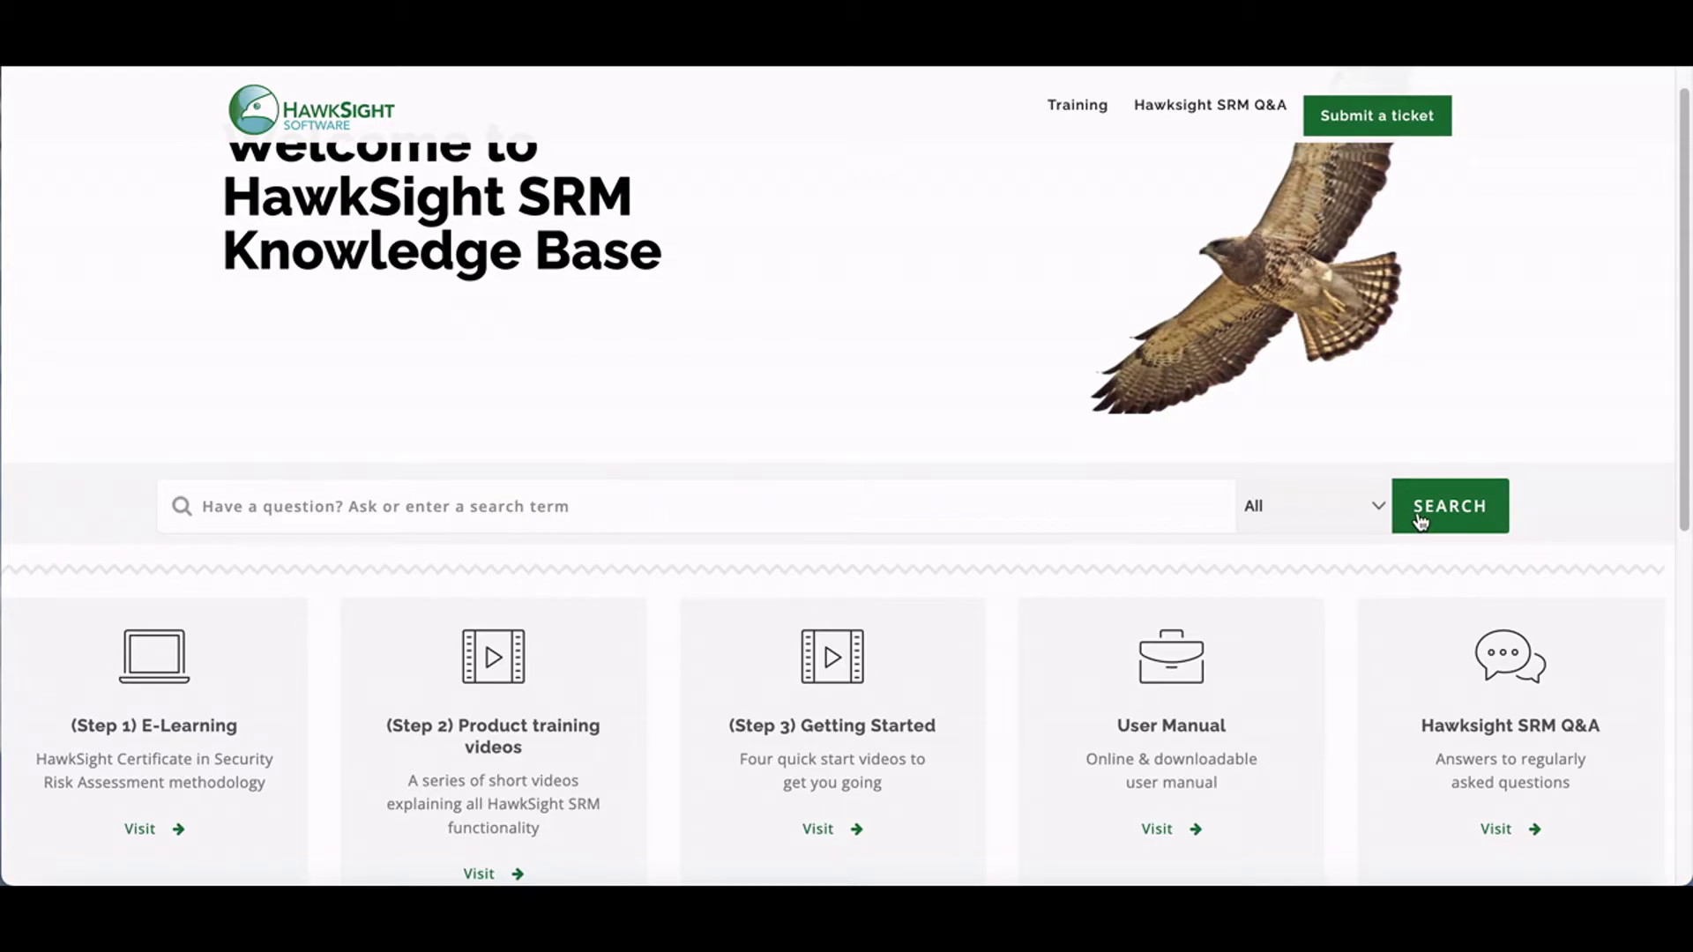
pyautogui.click(1369, 123)
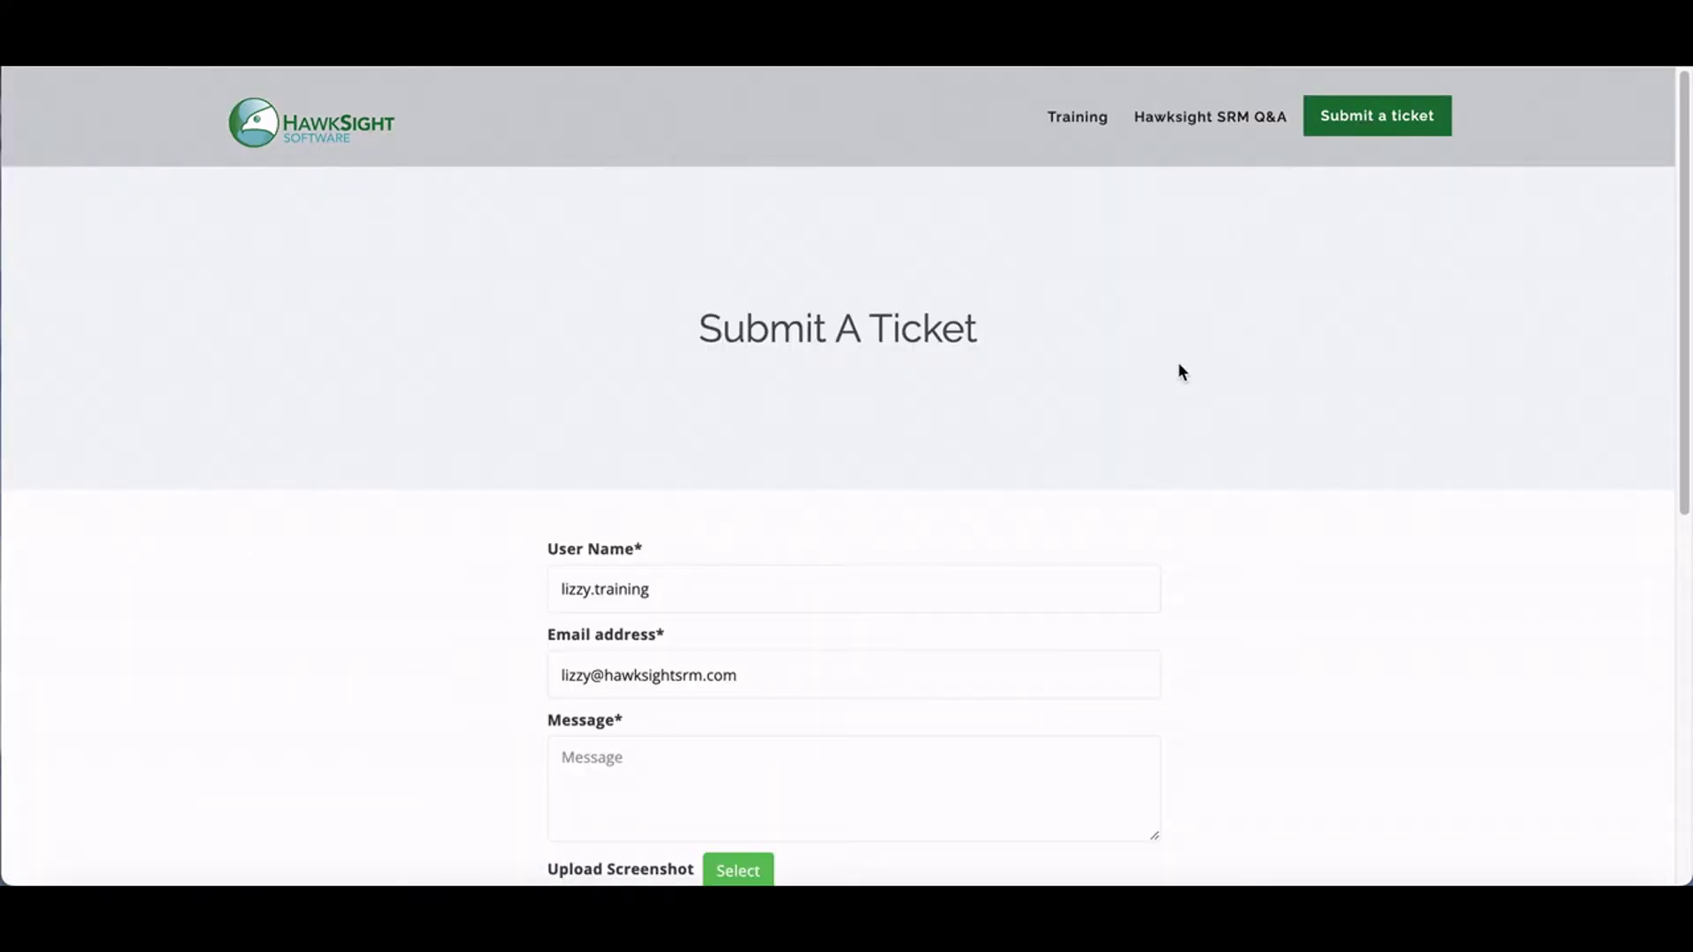
pyautogui.scroll(-1, 1169, 428)
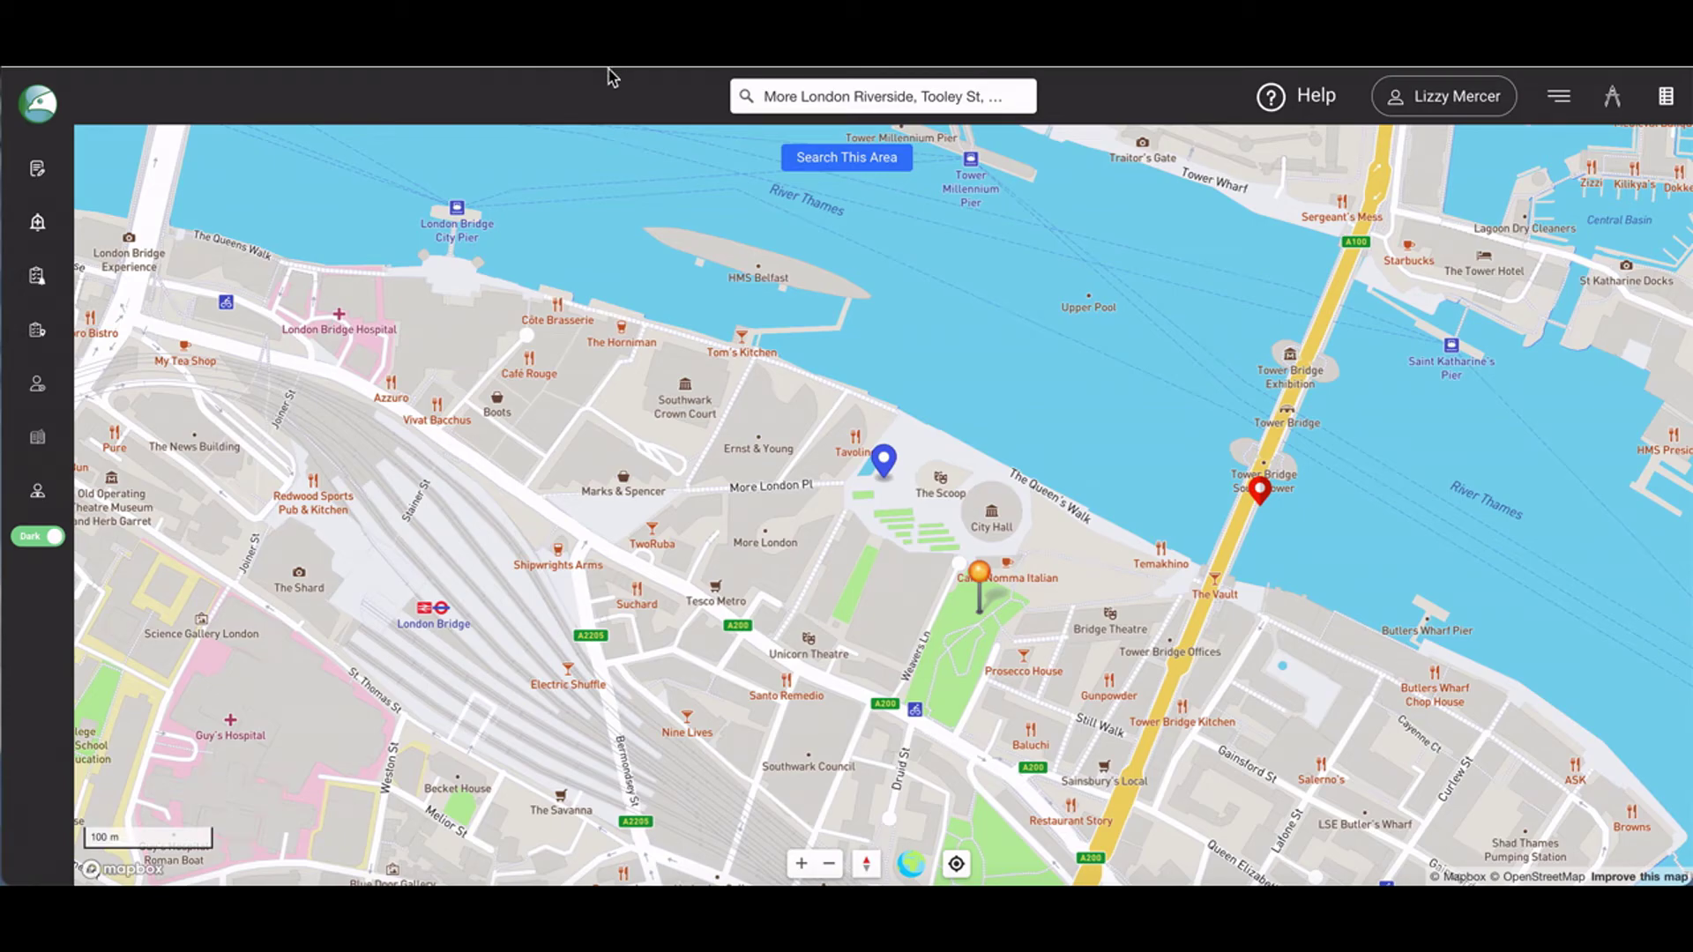
# - Show the My Profile side panel with notifications, MFA, devices, password and logout options
pyautogui.click(1479, 103)
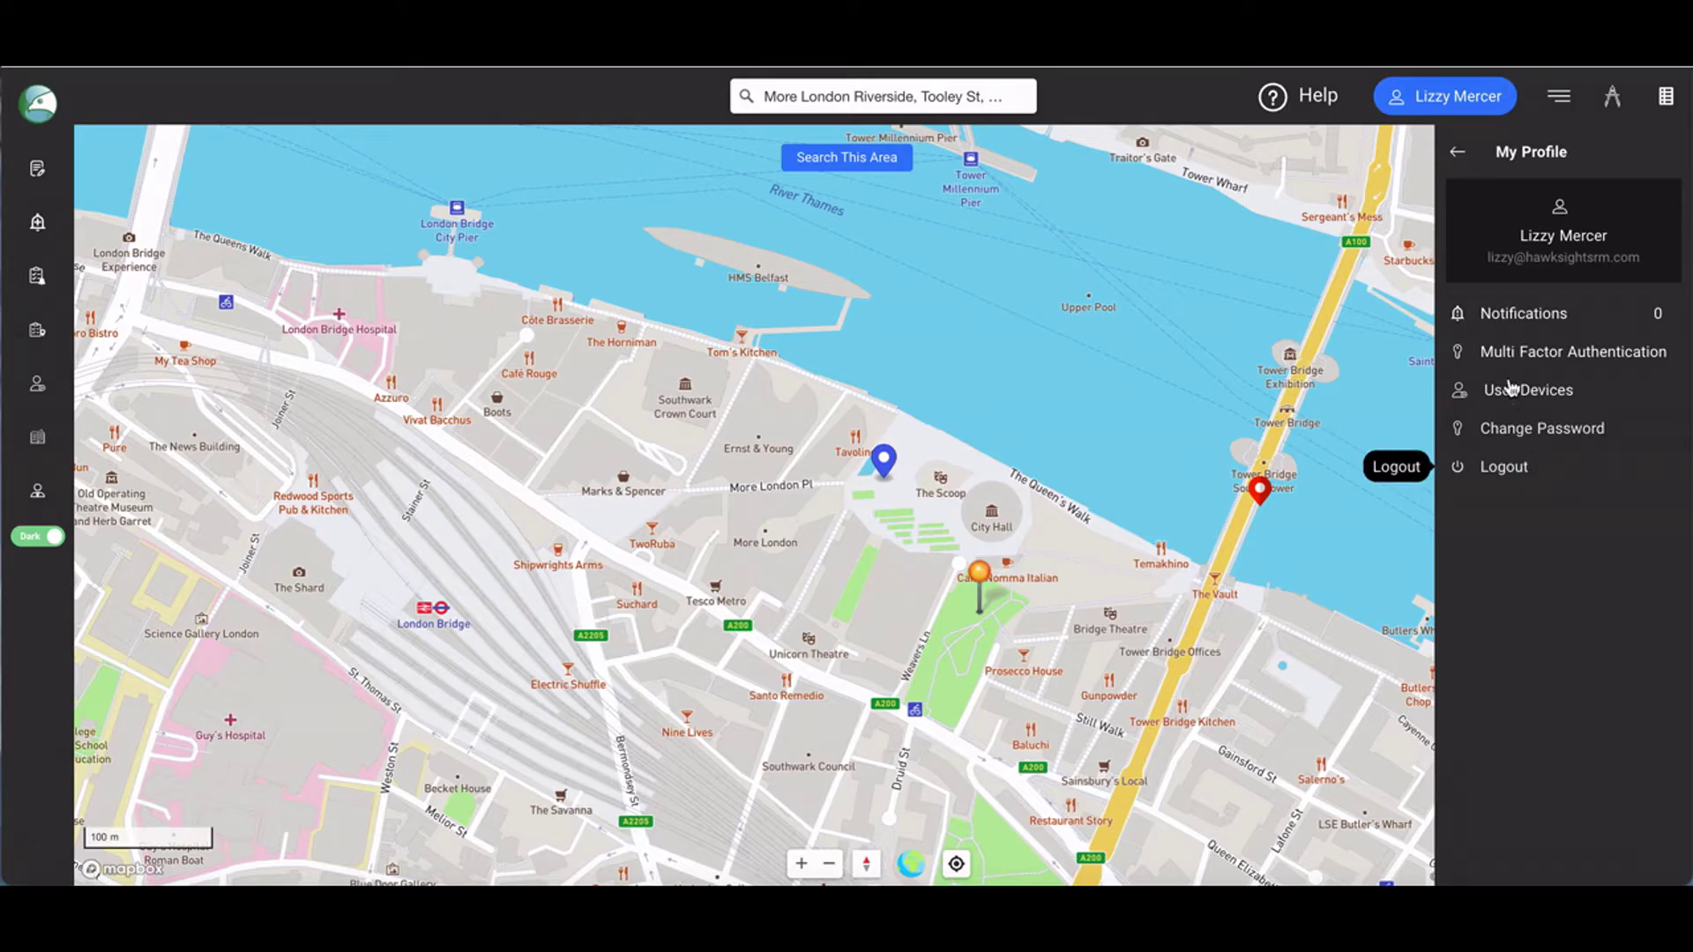
# - Set the incident timeframe to a Months interval starting at 2020-06
pyautogui.click(1559, 98)
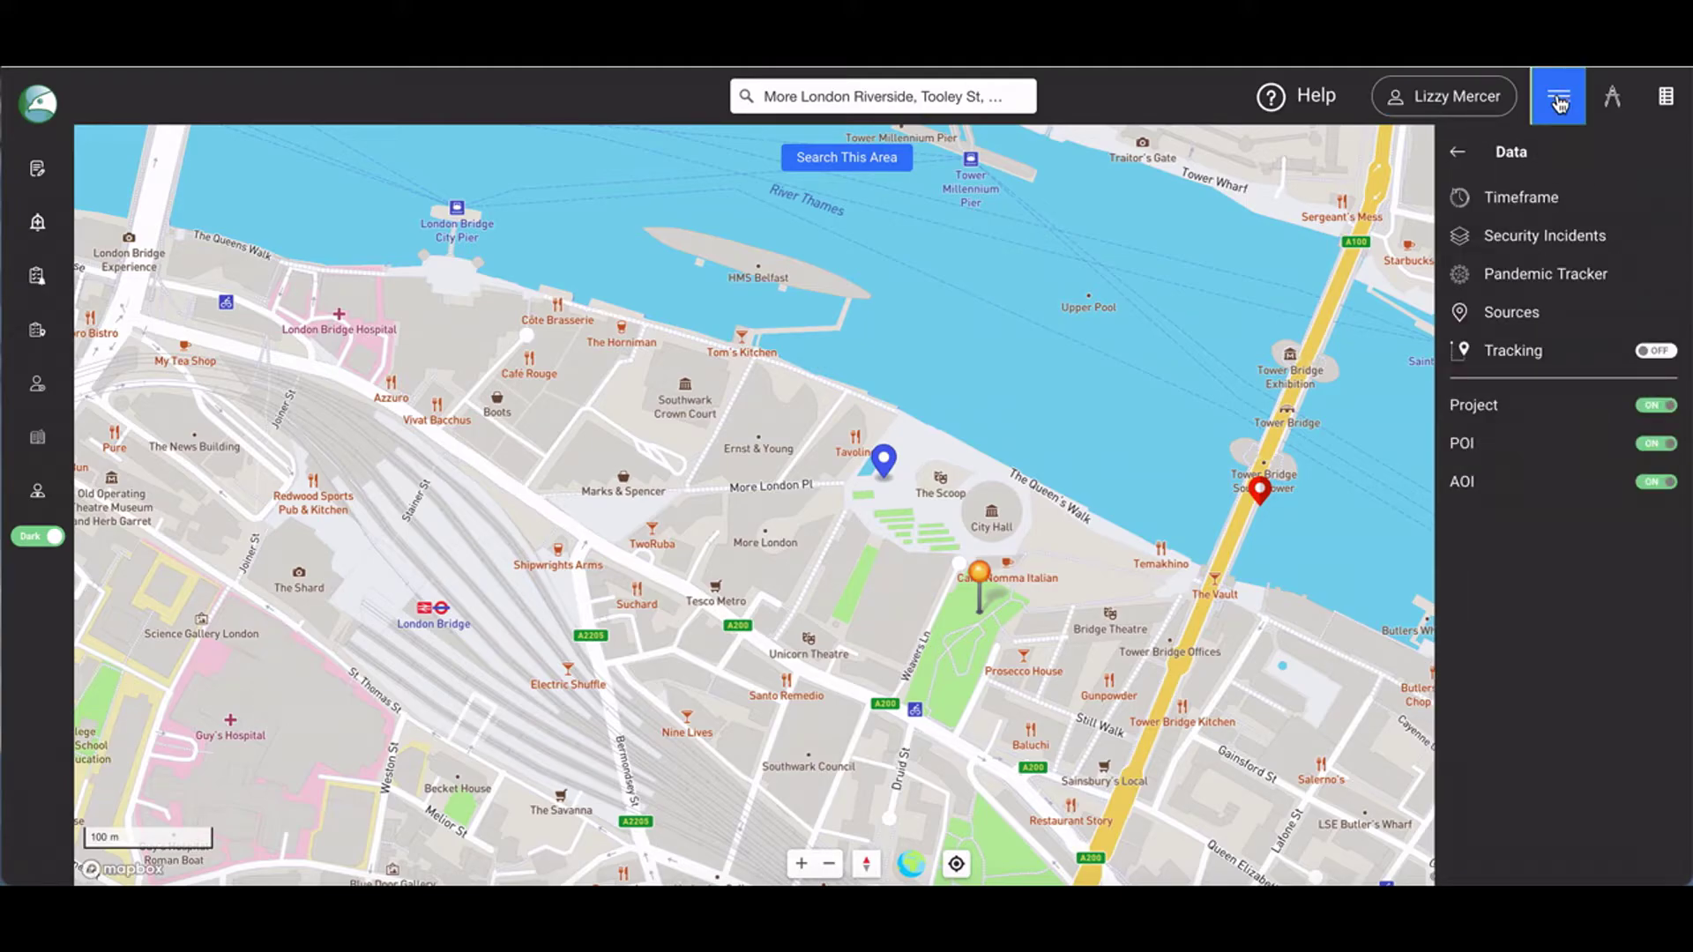
pyautogui.click(1521, 197)
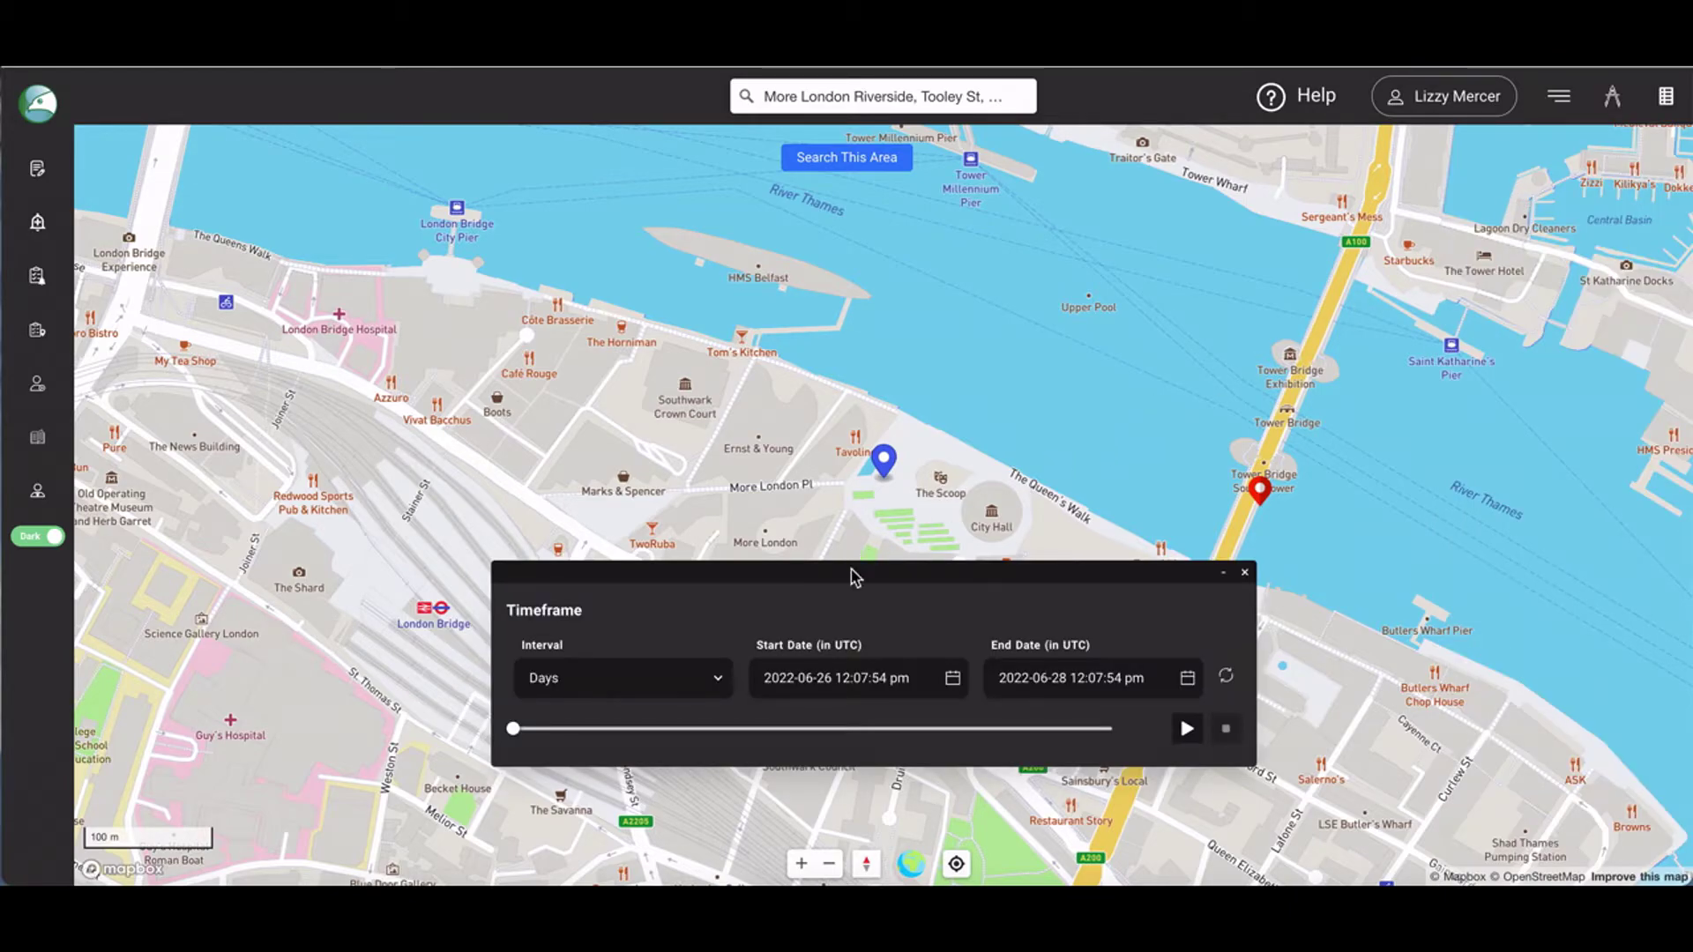
pyautogui.click(711, 684)
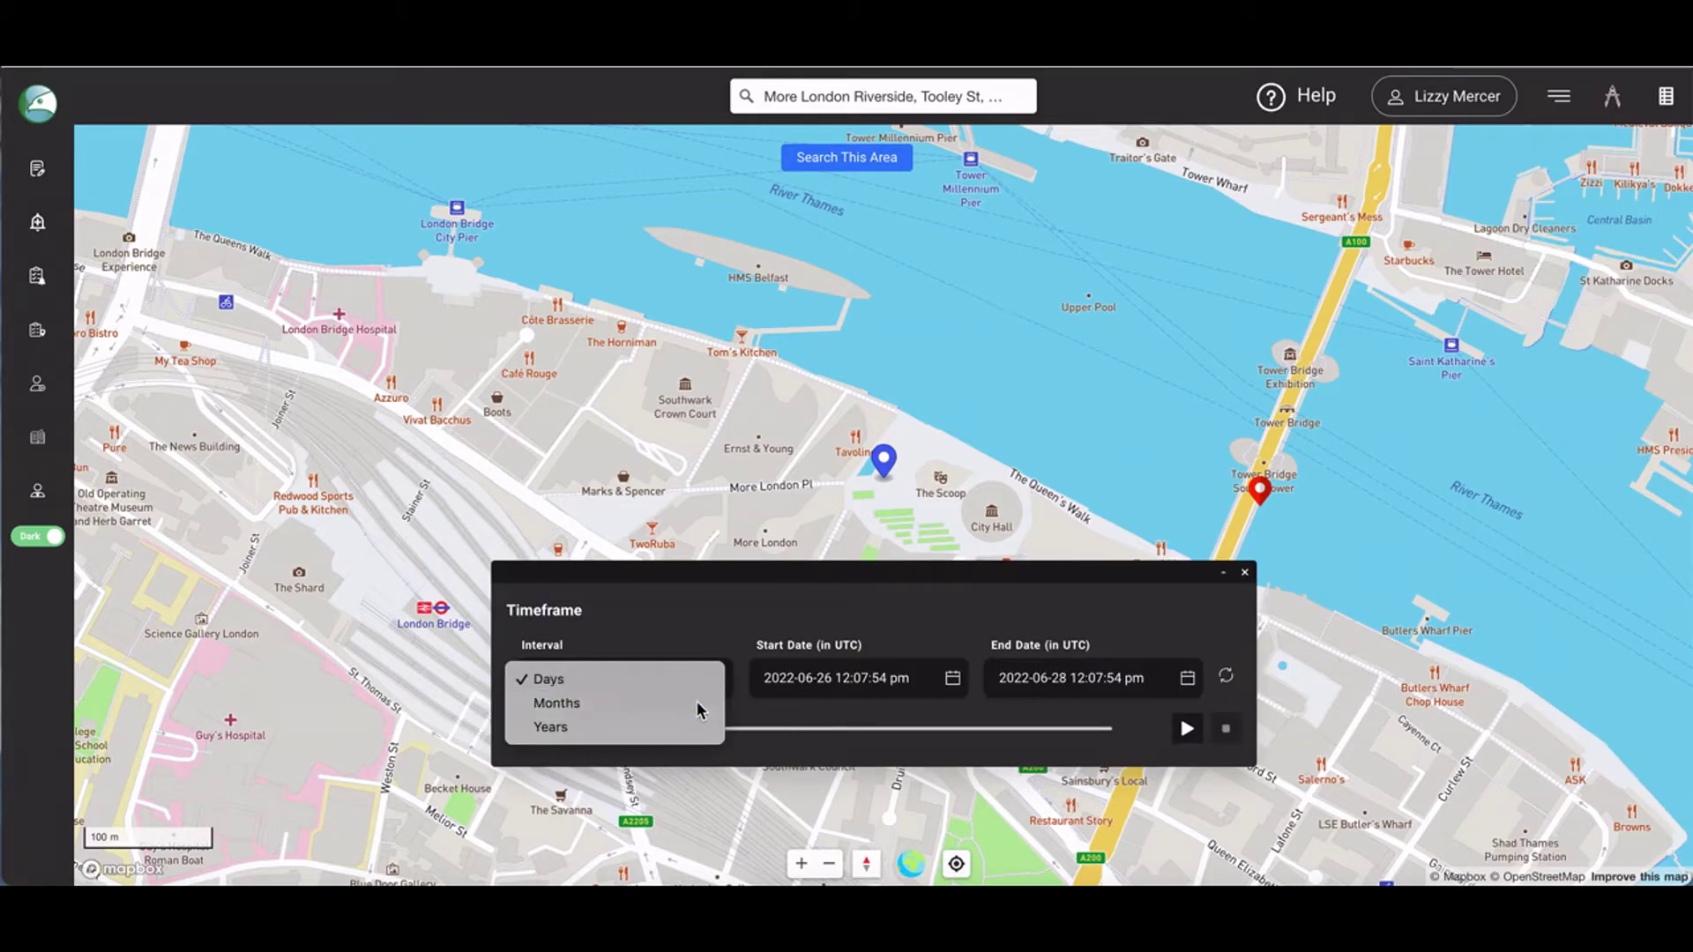
pyautogui.click(699, 701)
pyautogui.click(952, 679)
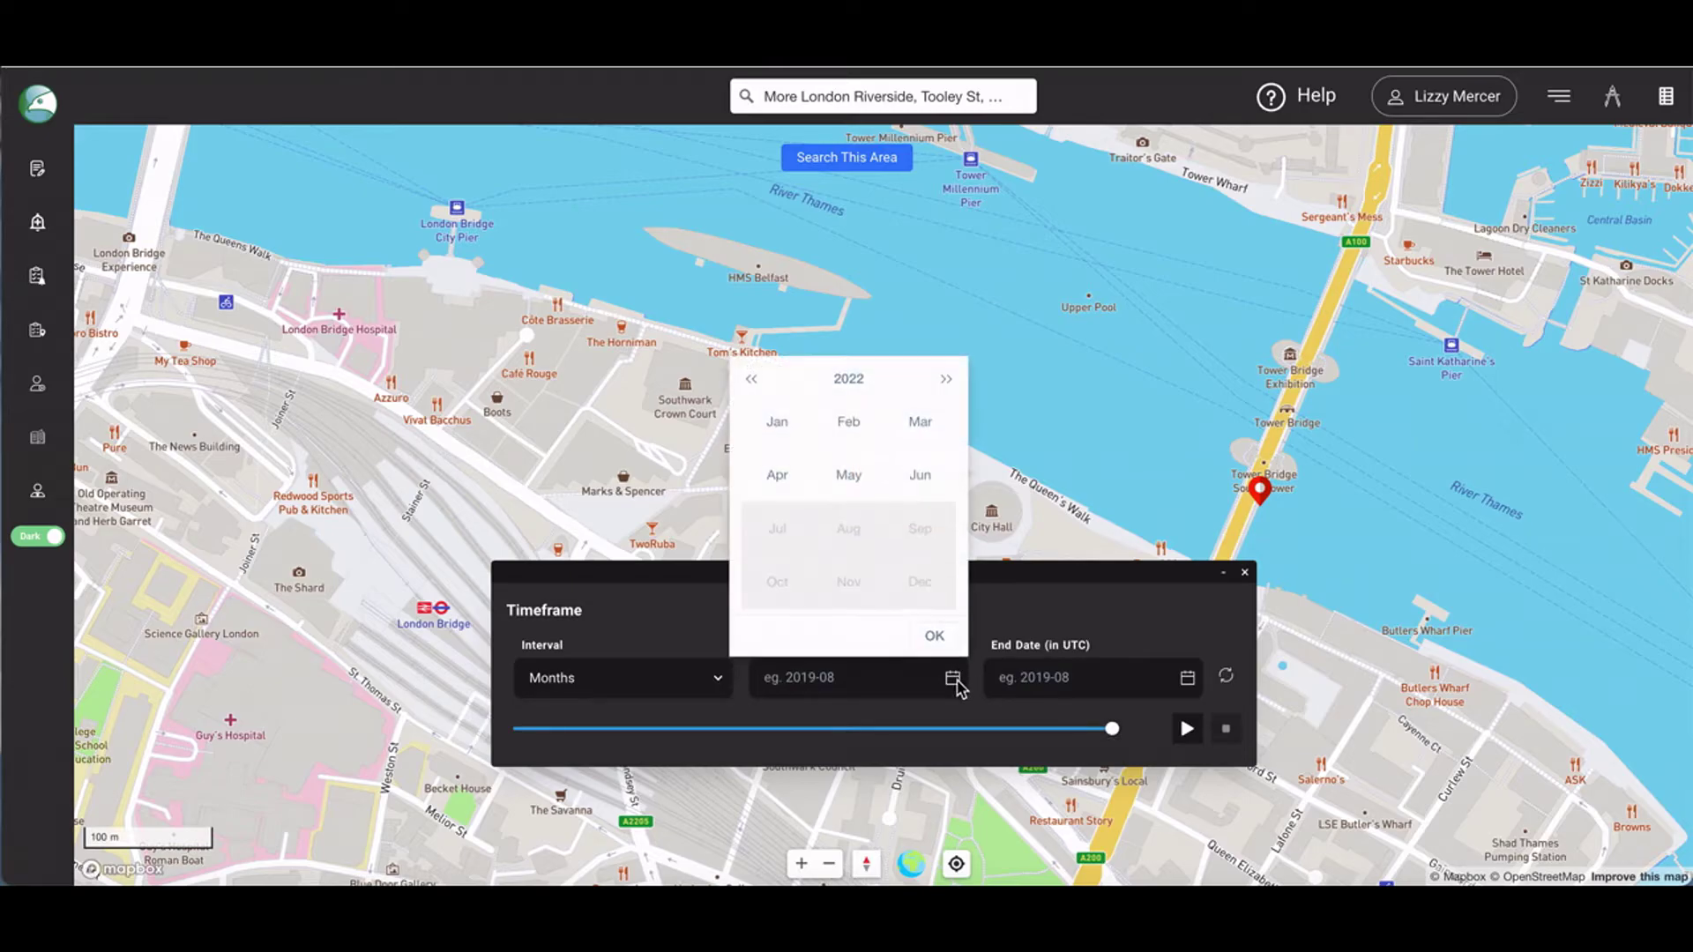
pyautogui.click(757, 377)
pyautogui.click(756, 378)
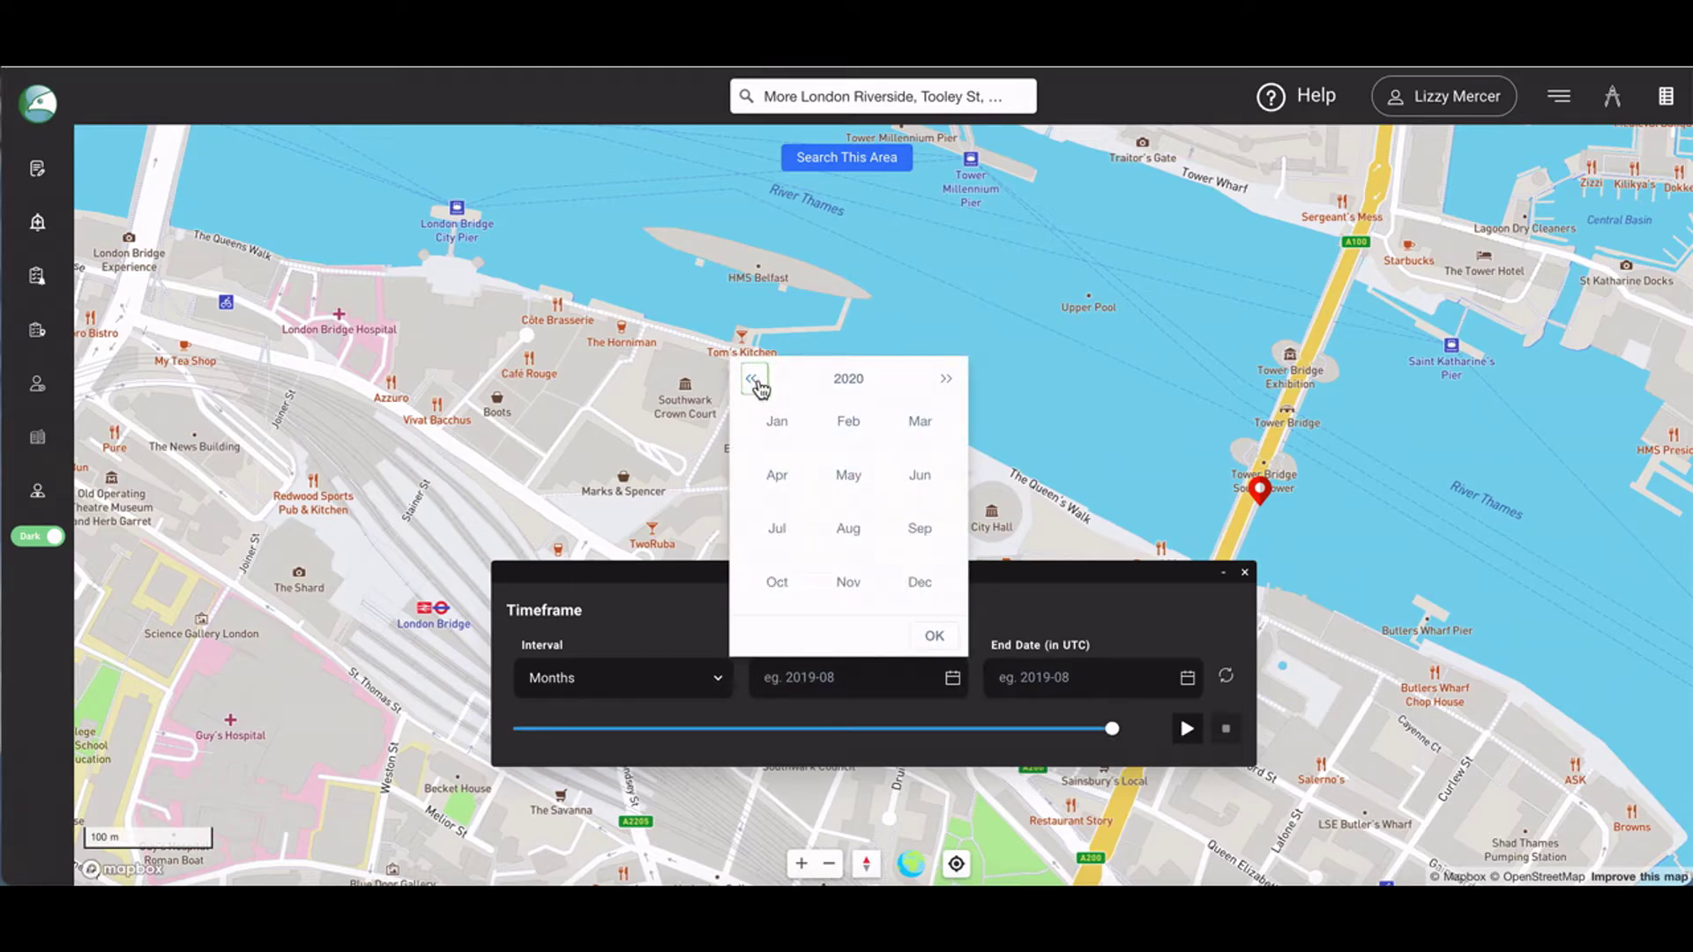
pyautogui.click(919, 479)
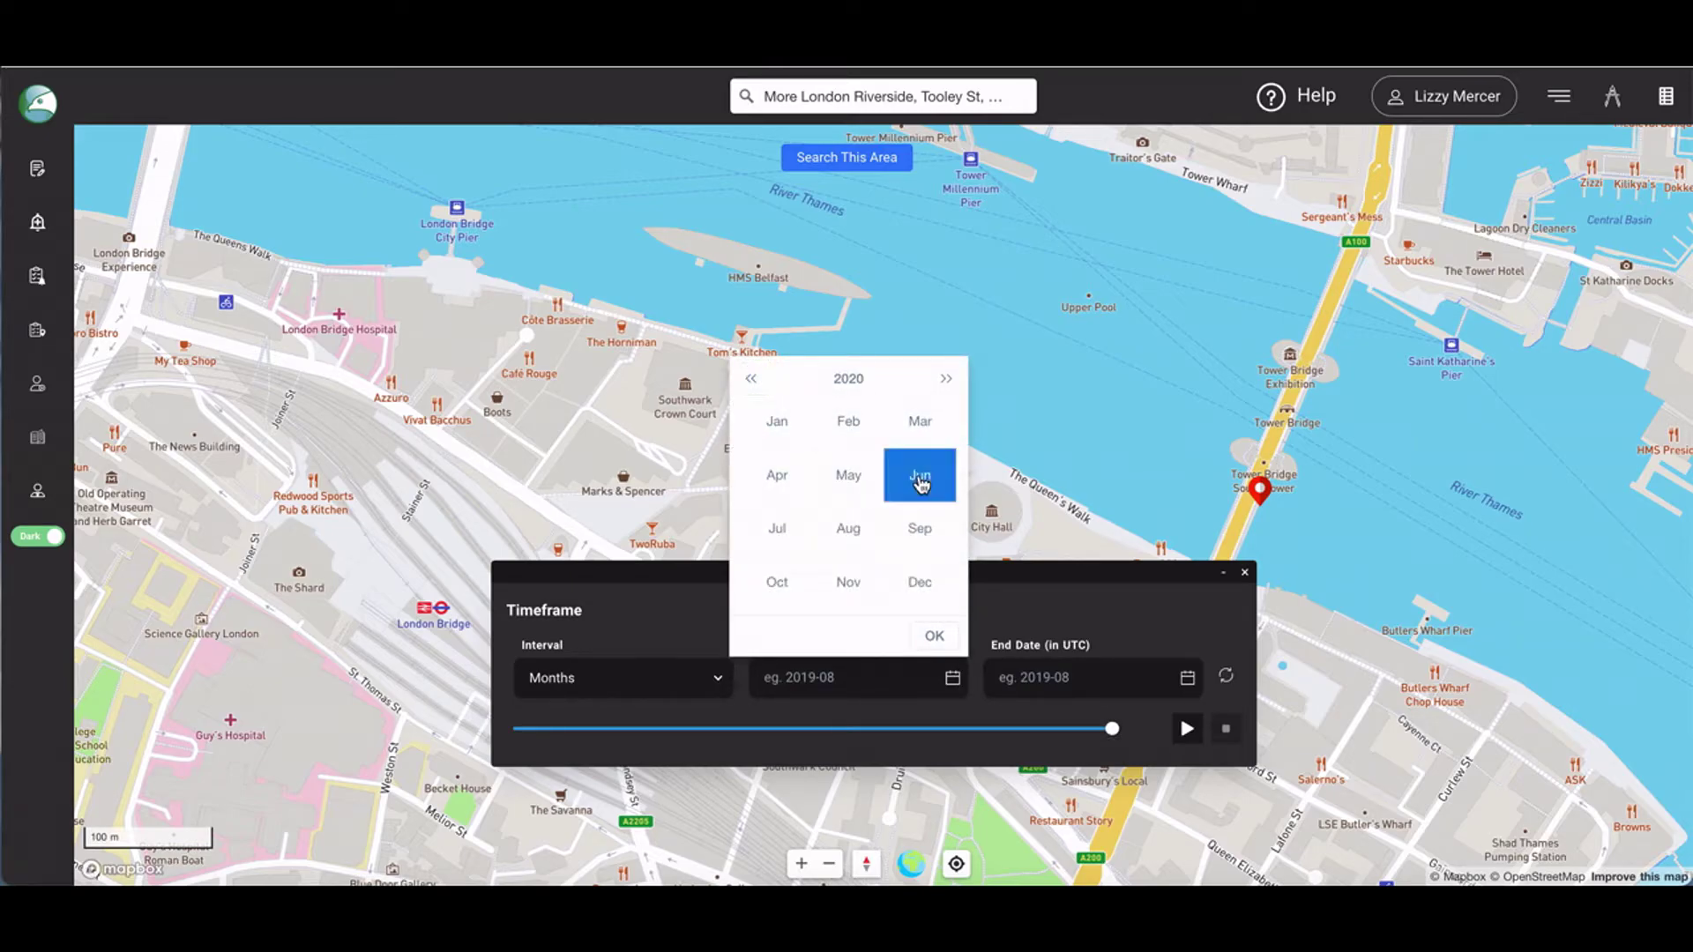
pyautogui.click(932, 635)
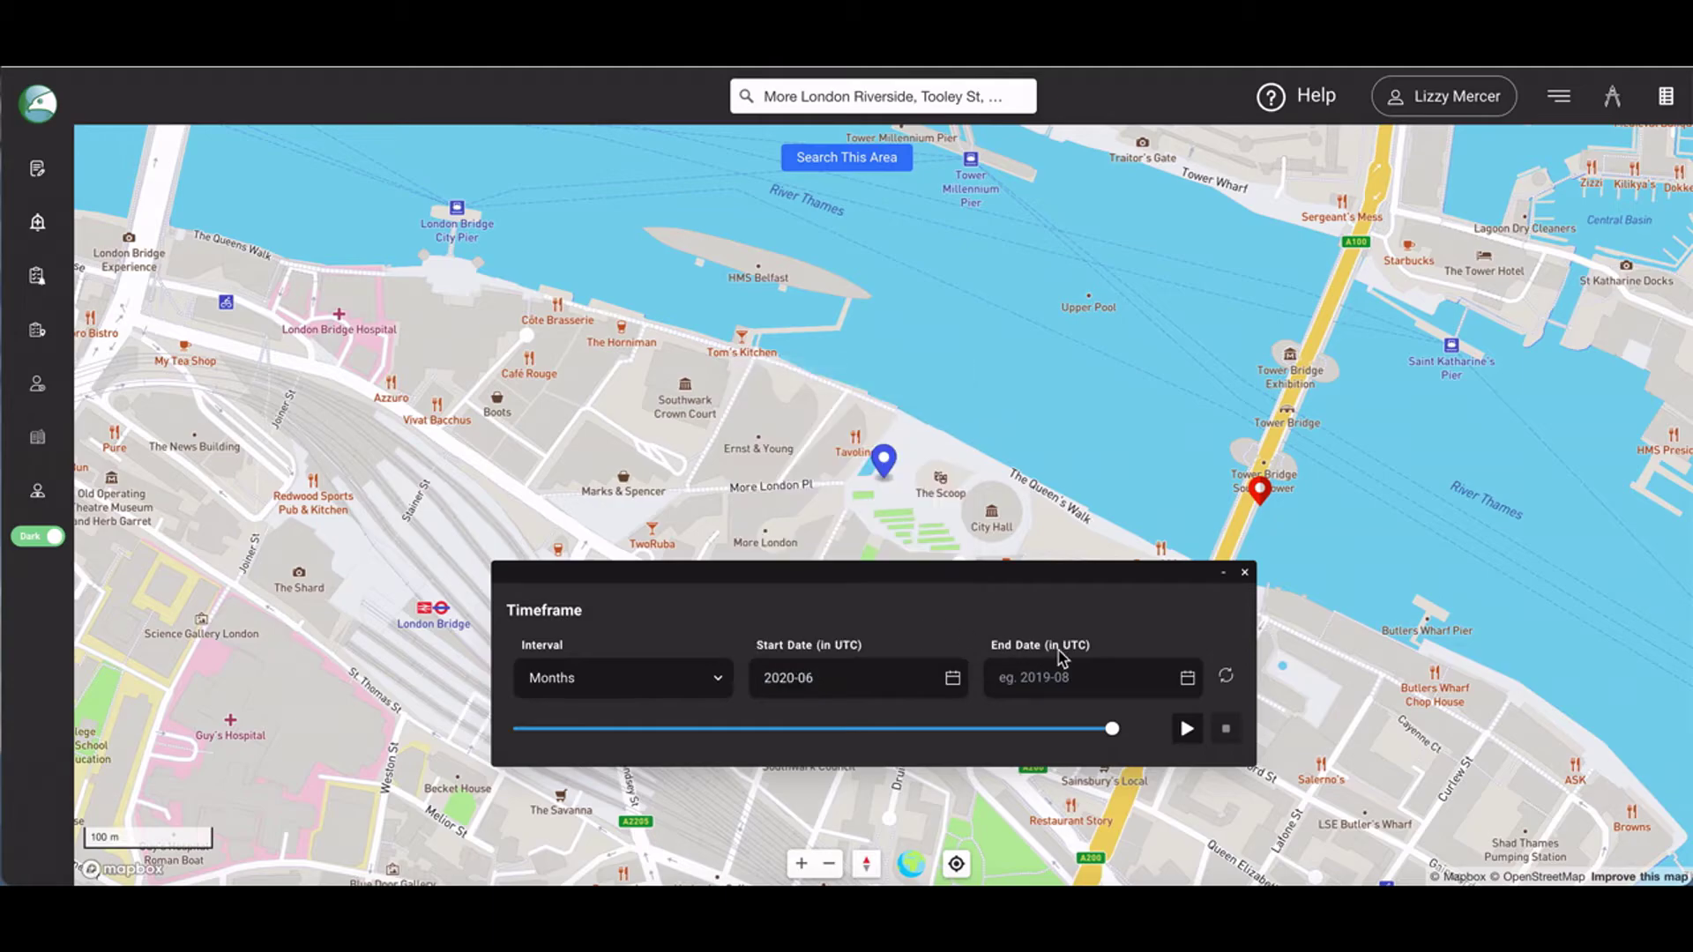
# - Set the timeframe end to 2022-06 and refresh the incidents for that range
pyautogui.click(1188, 678)
pyautogui.click(1155, 476)
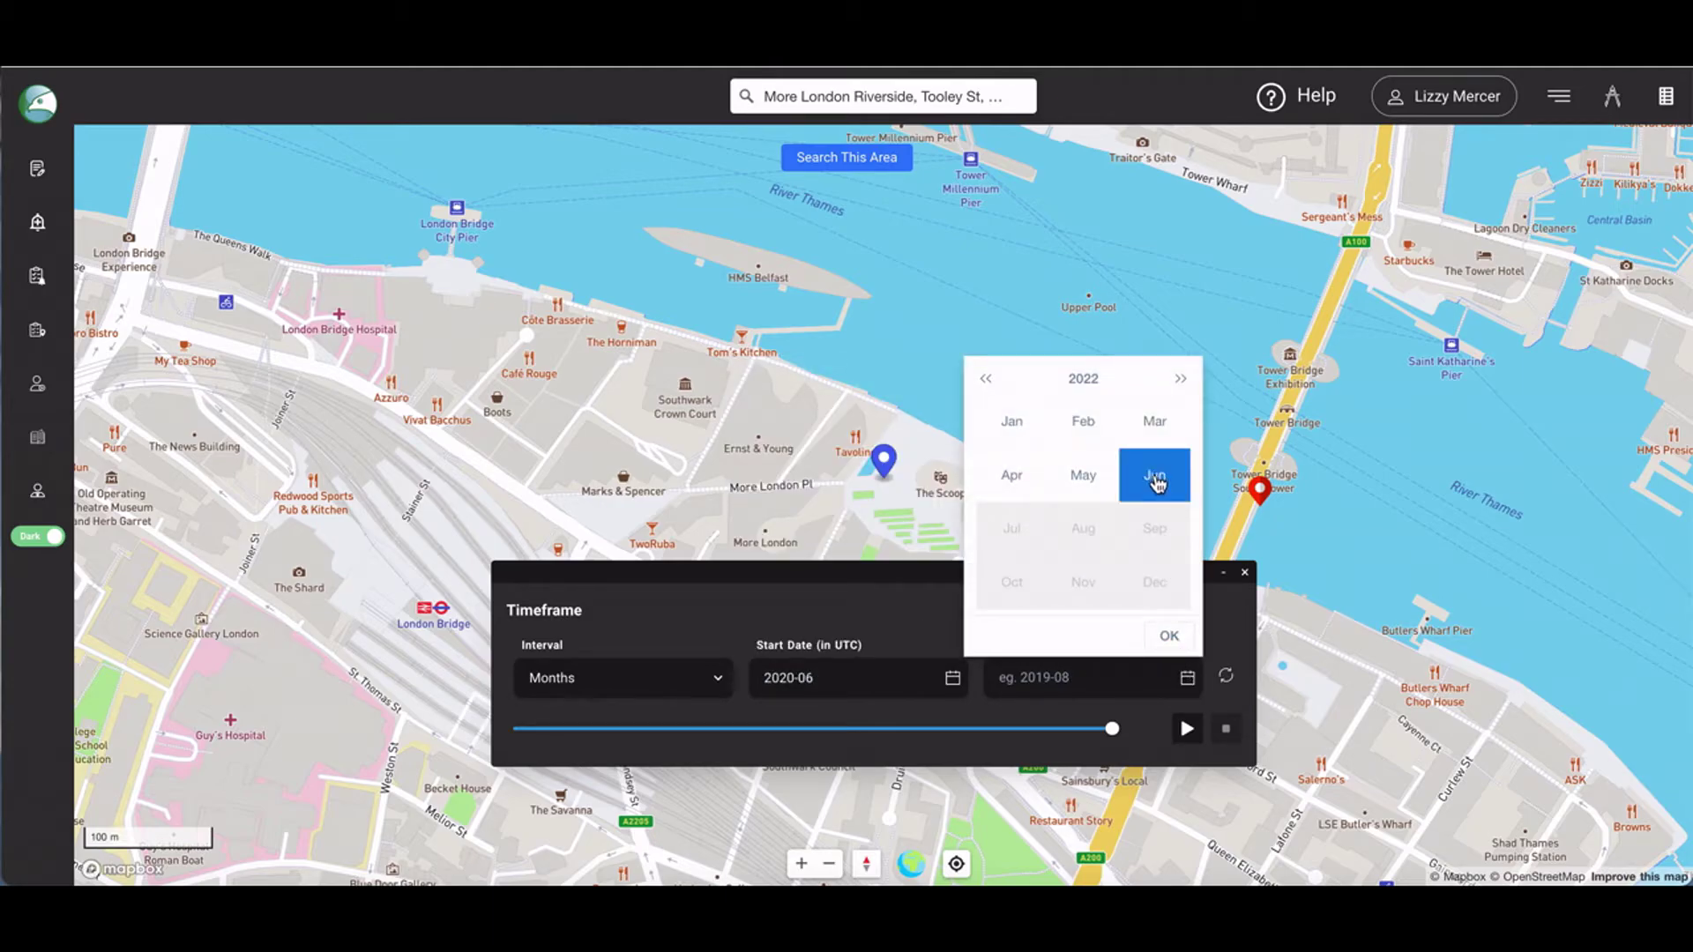
pyautogui.click(1168, 636)
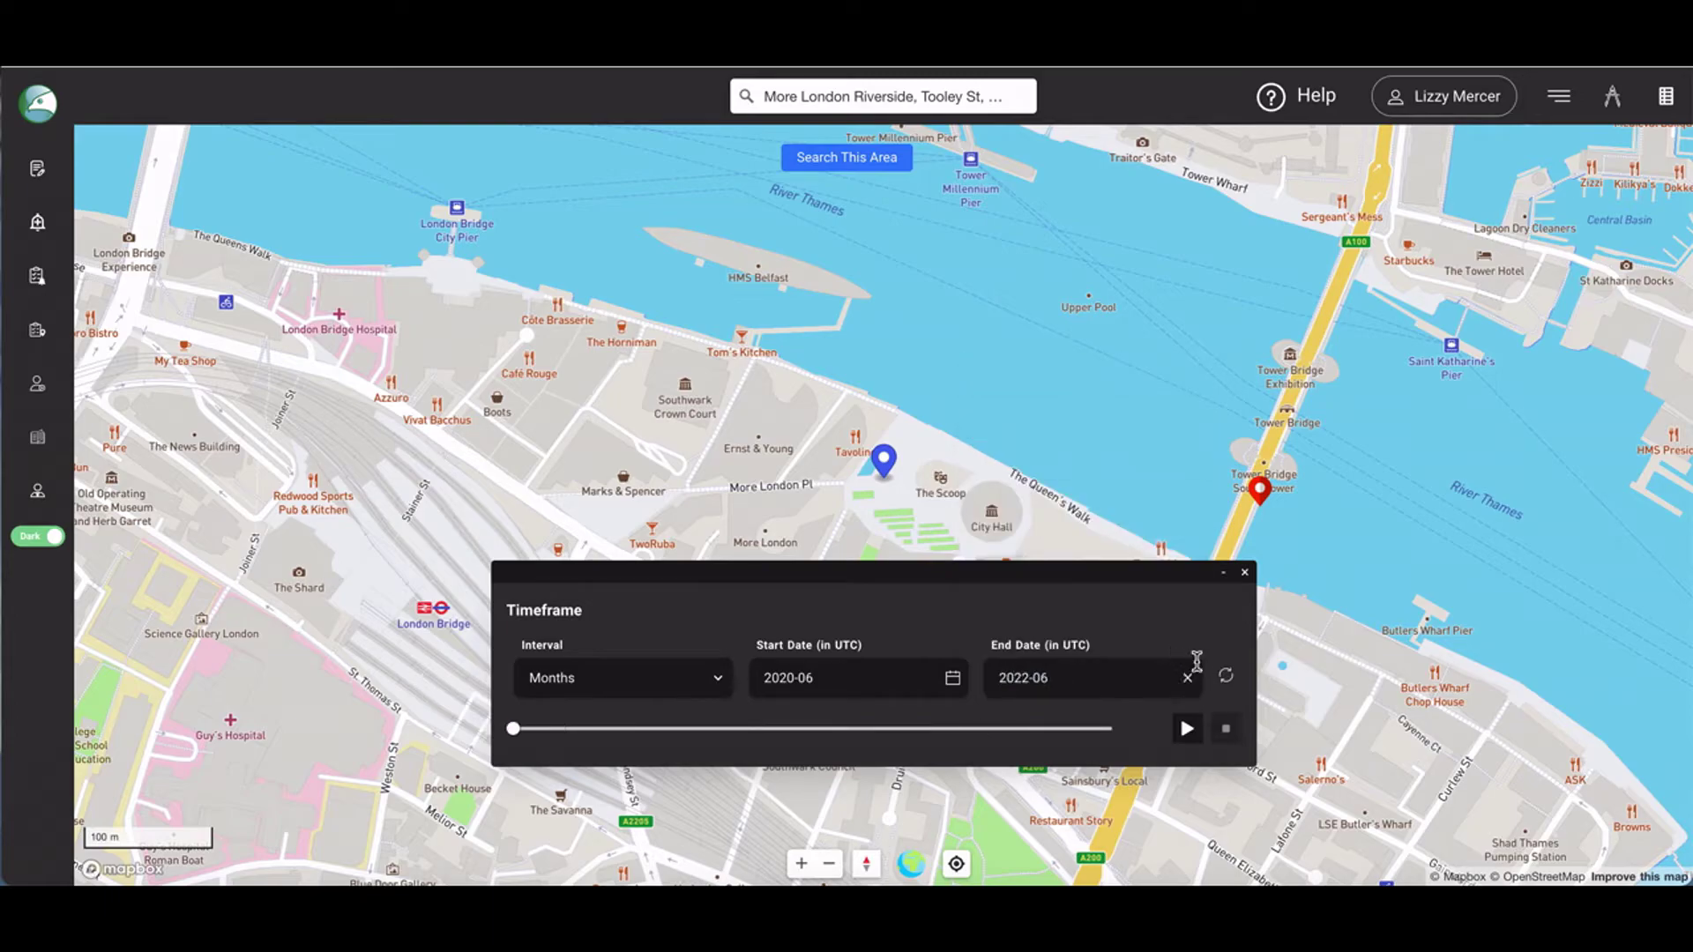
pyautogui.click(1227, 679)
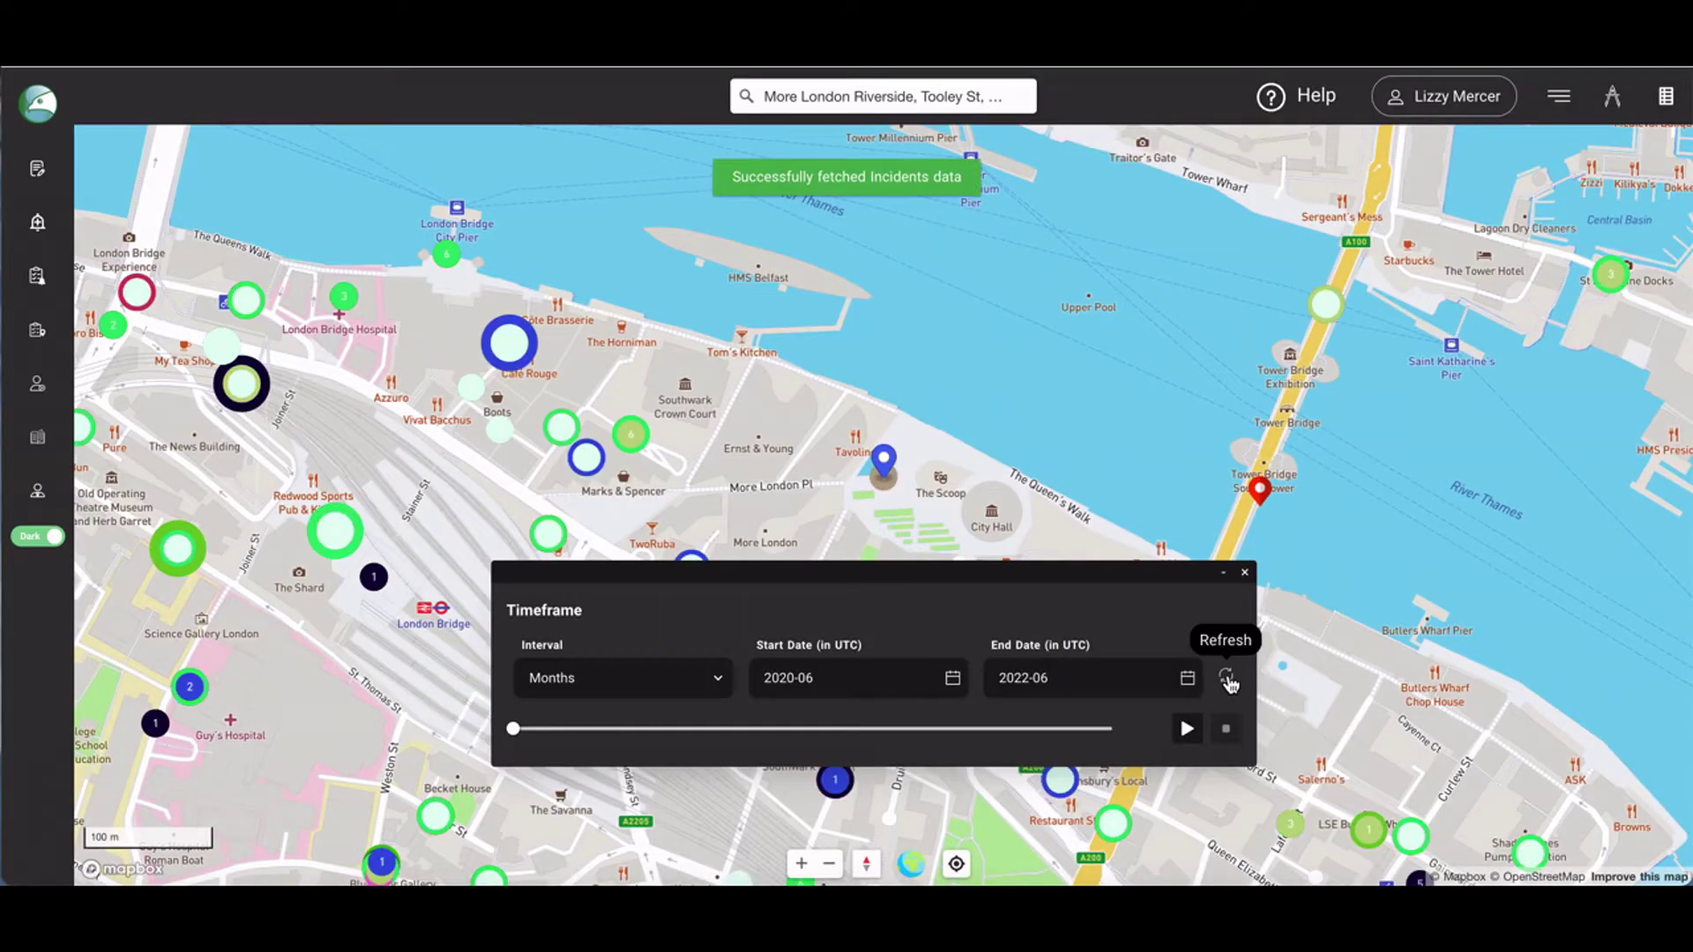
pyautogui.click(1245, 572)
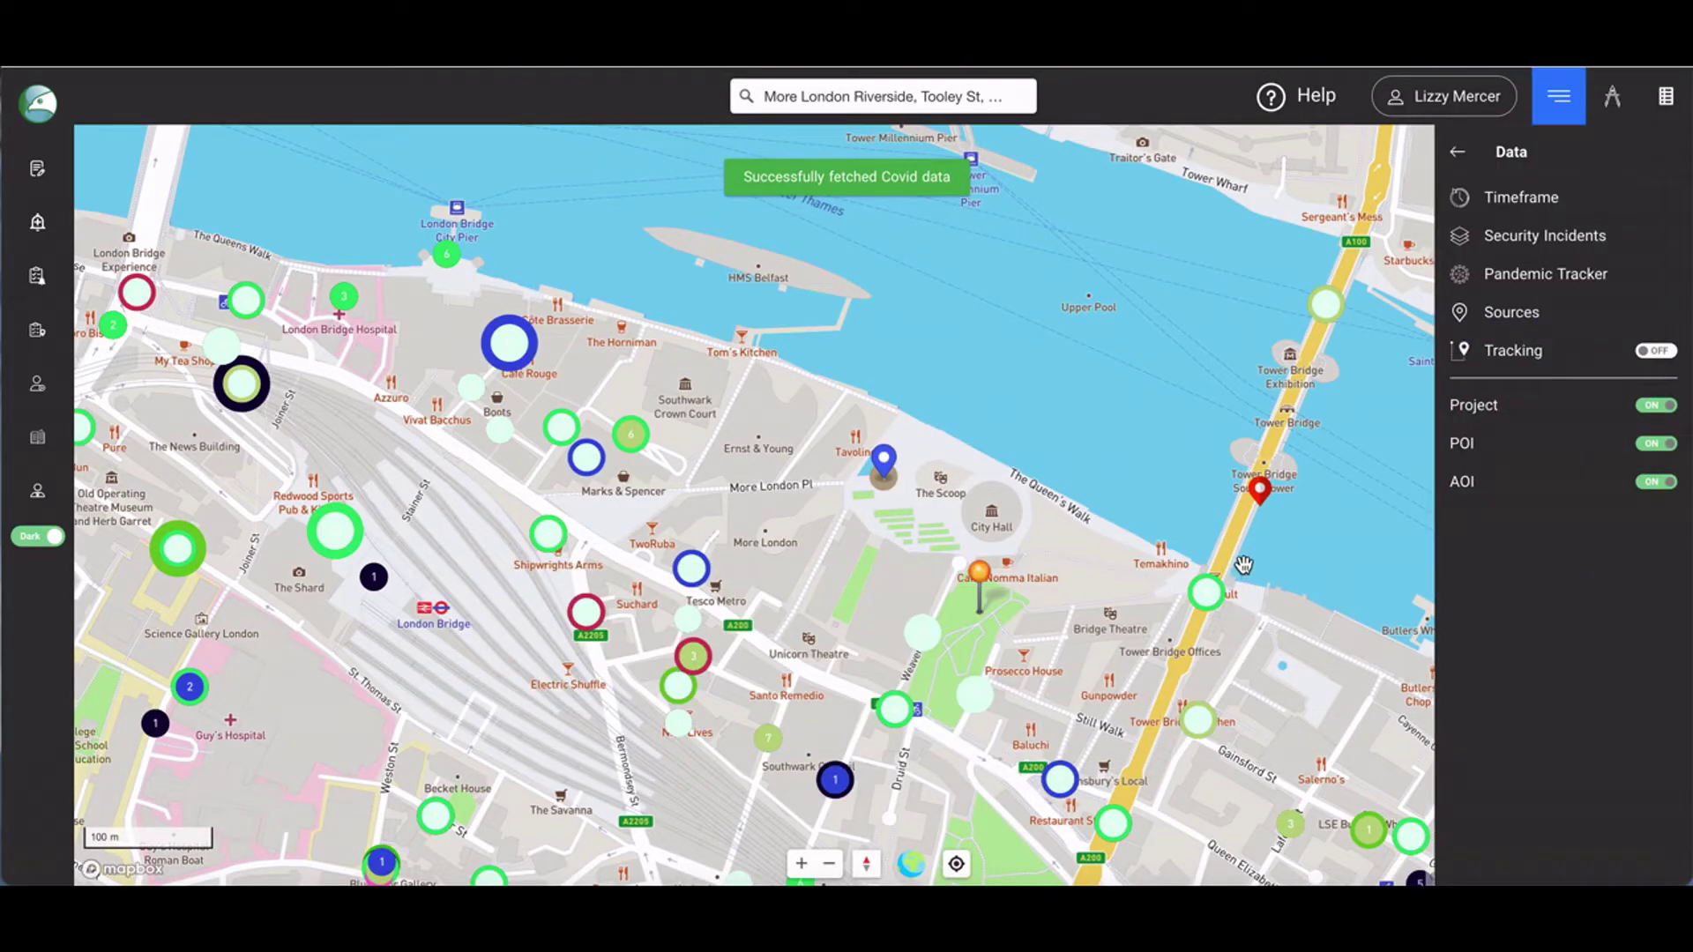
# - Show only anti-social-behaviour and burglary incidents as a heatmap, briefly viewing the incident charts
pyautogui.click(1566, 238)
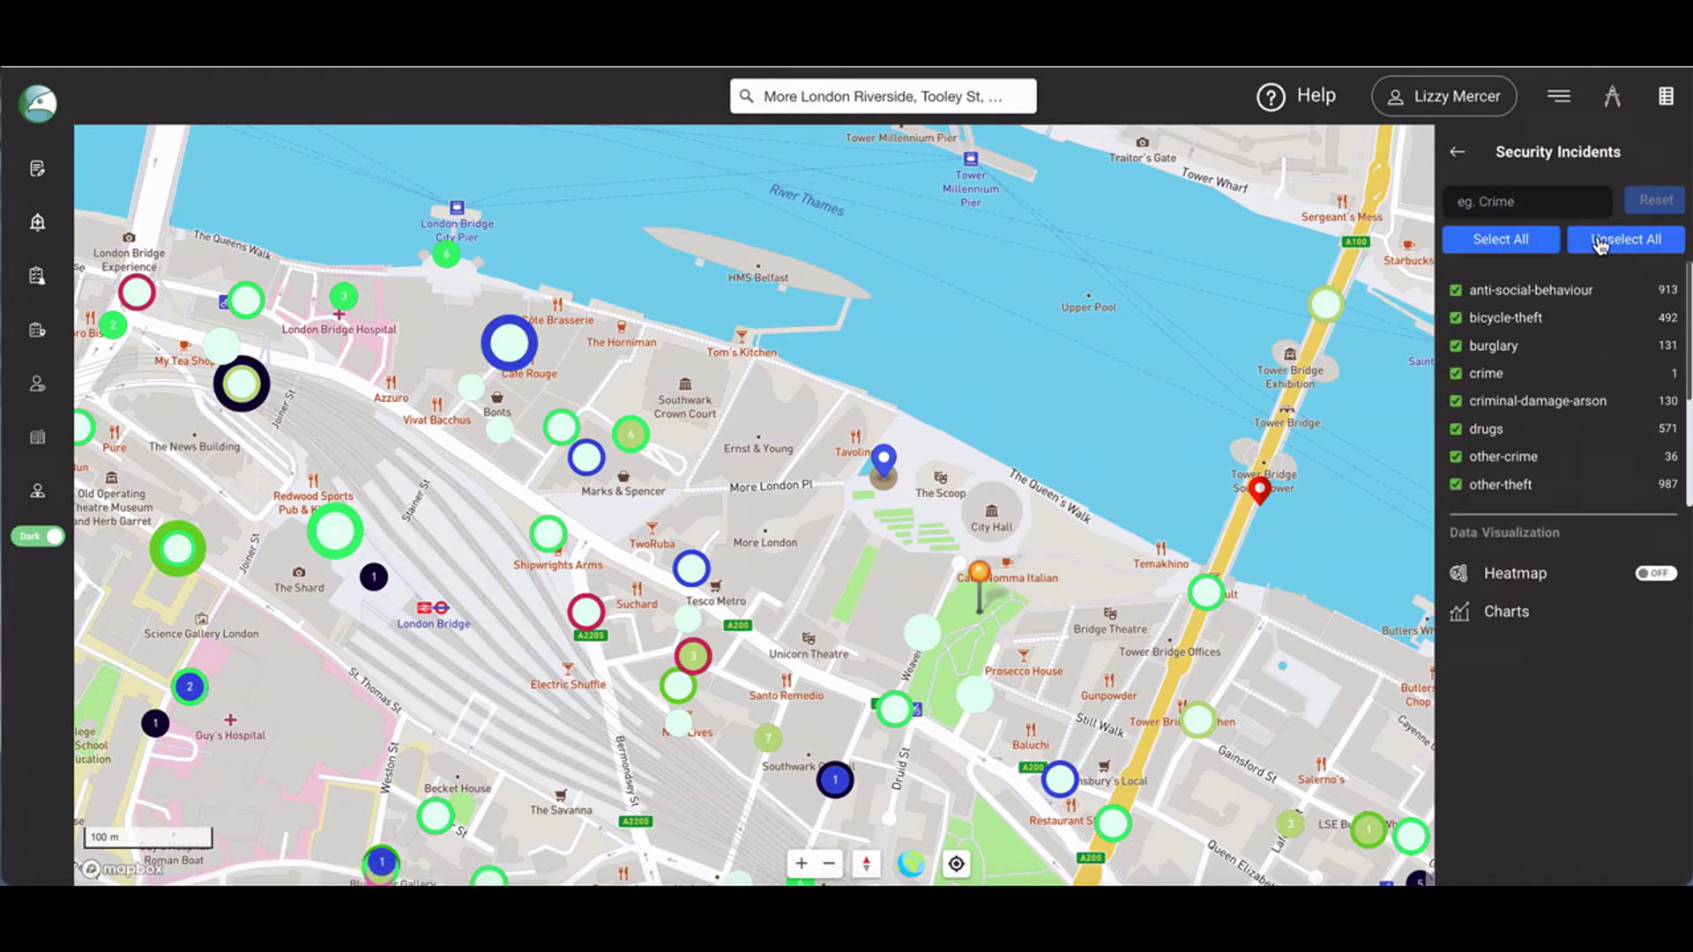
pyautogui.click(1599, 239)
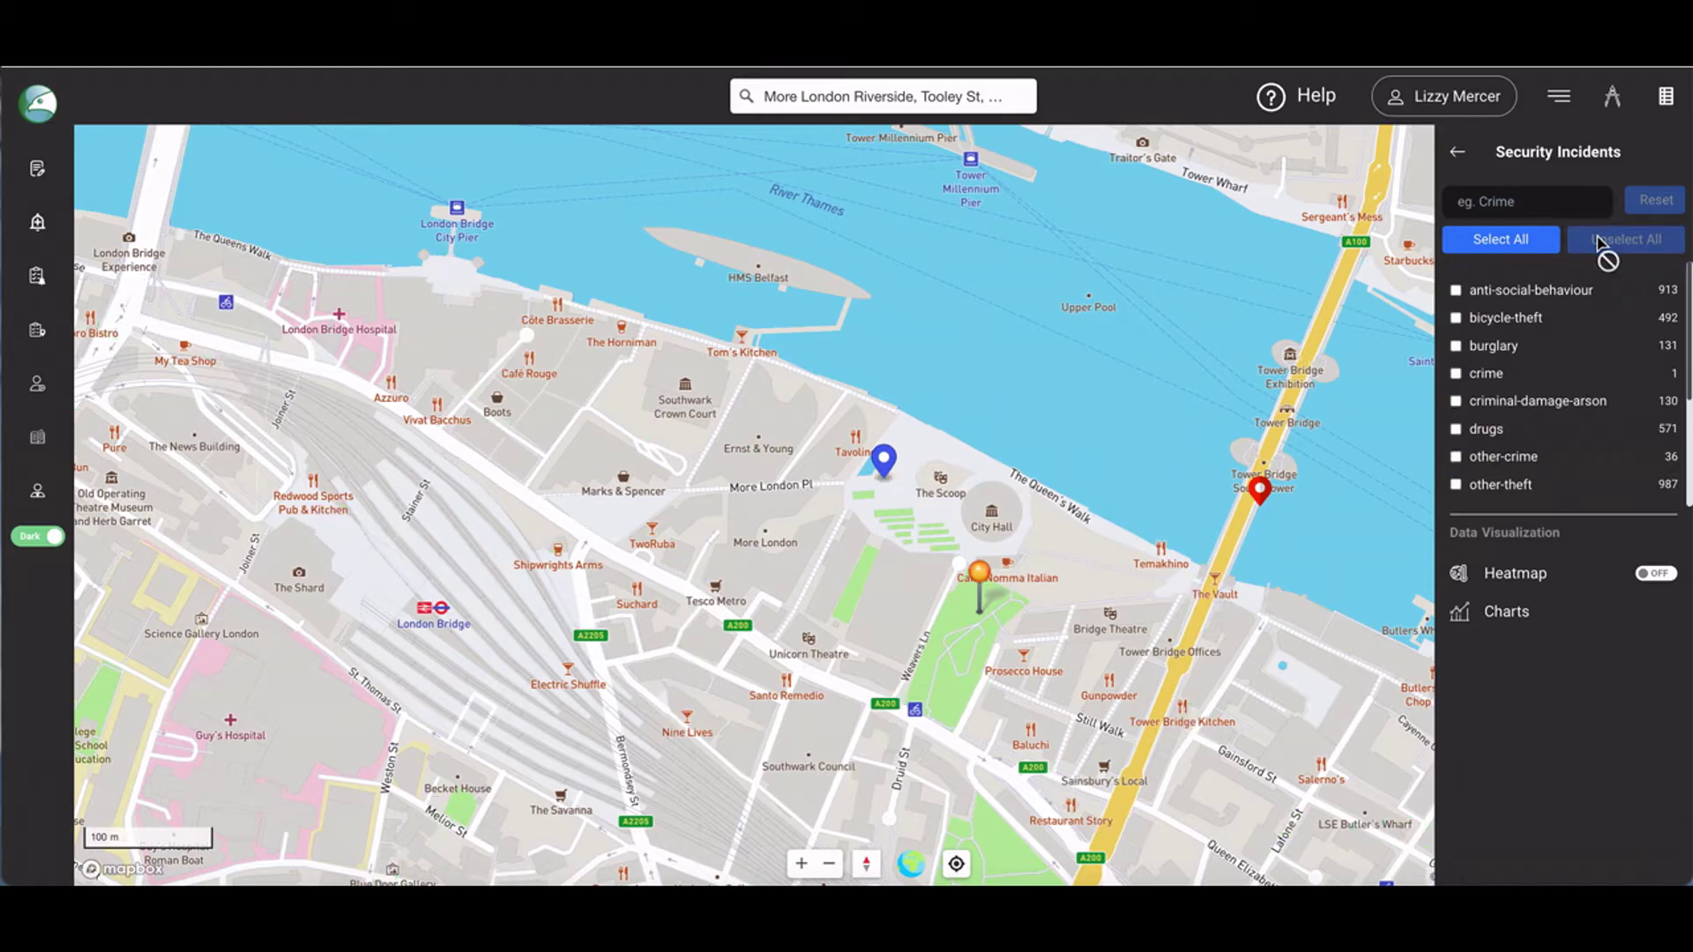
pyautogui.click(1552, 292)
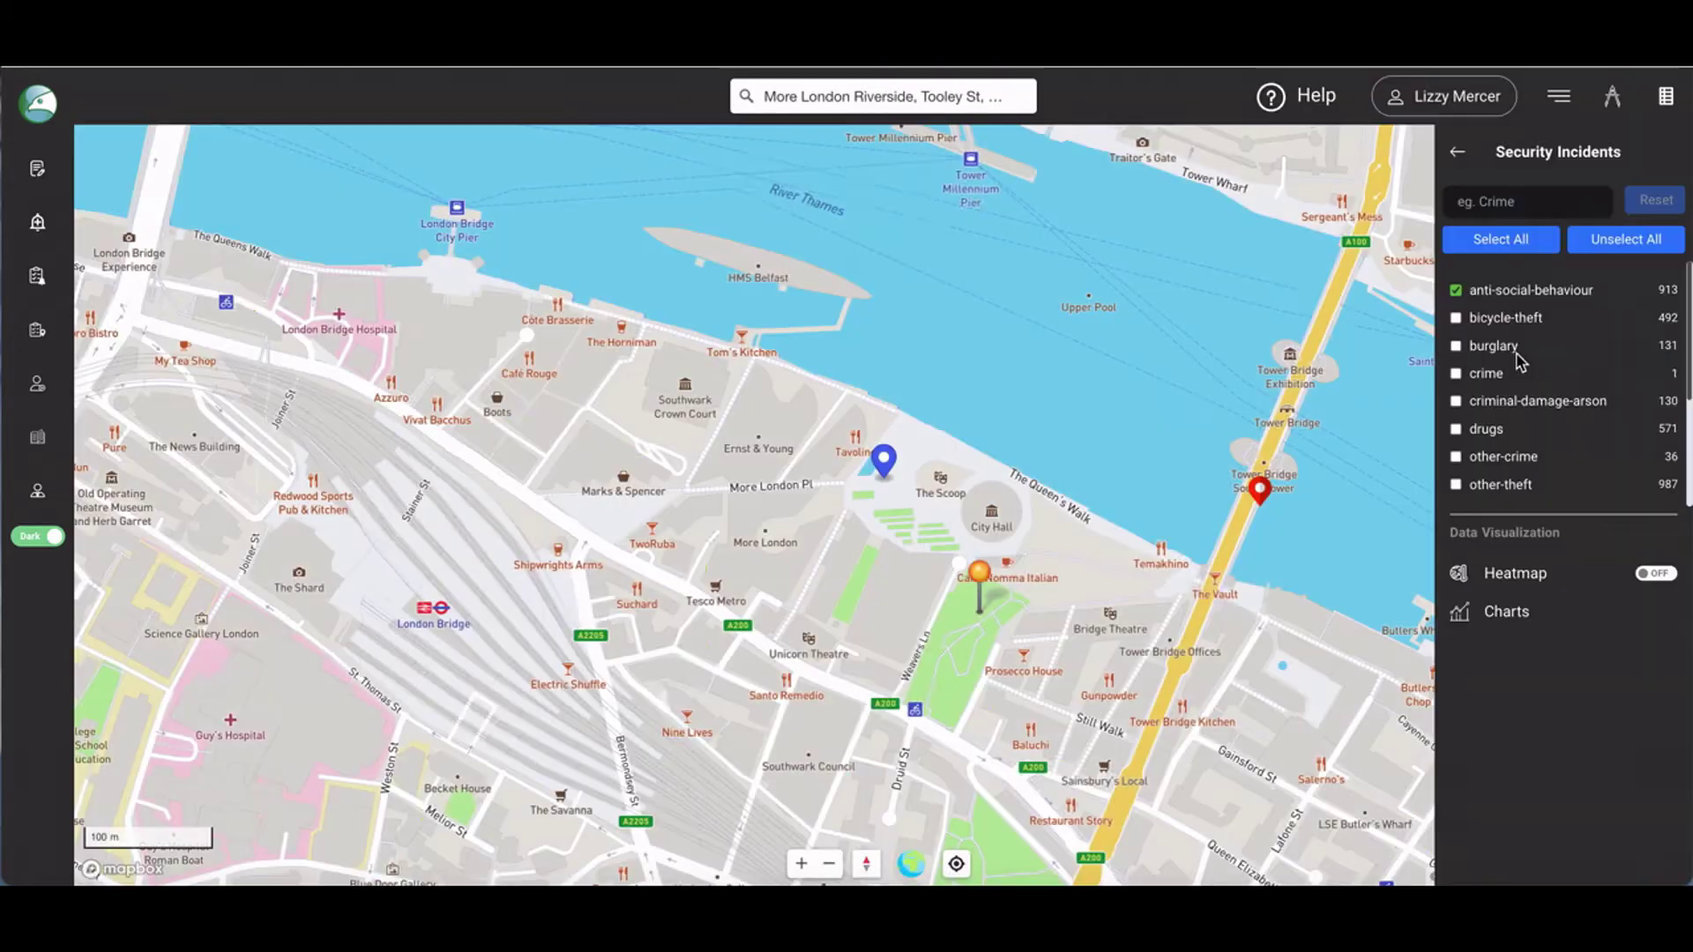
pyautogui.click(1518, 357)
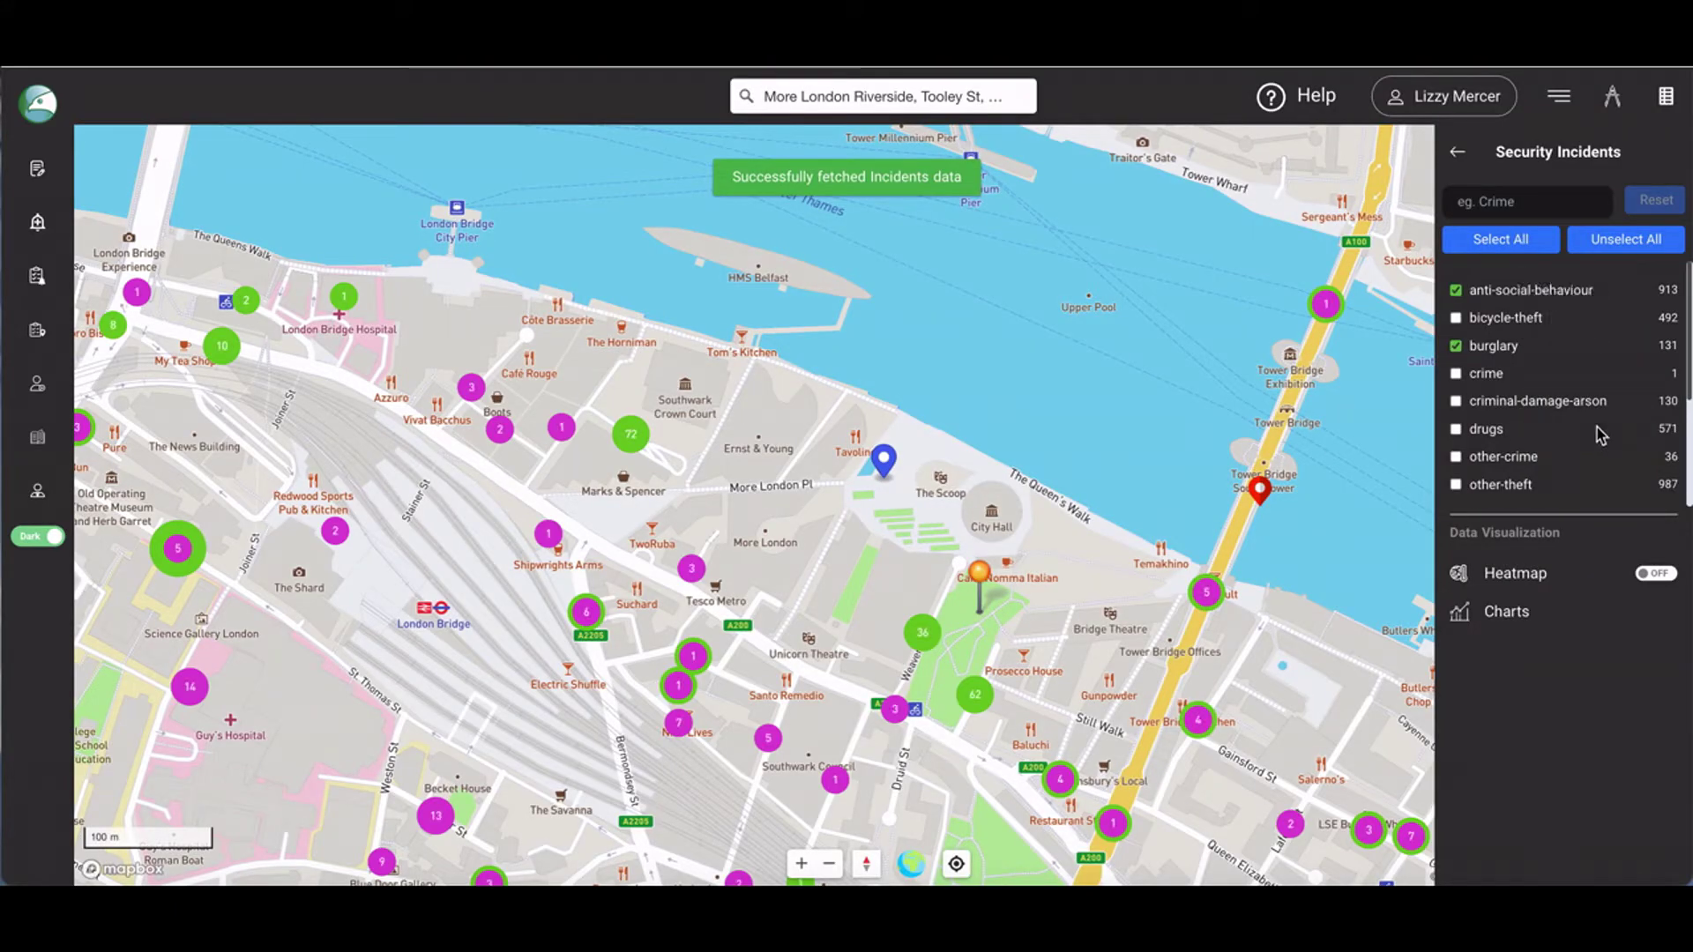
pyautogui.click(1655, 575)
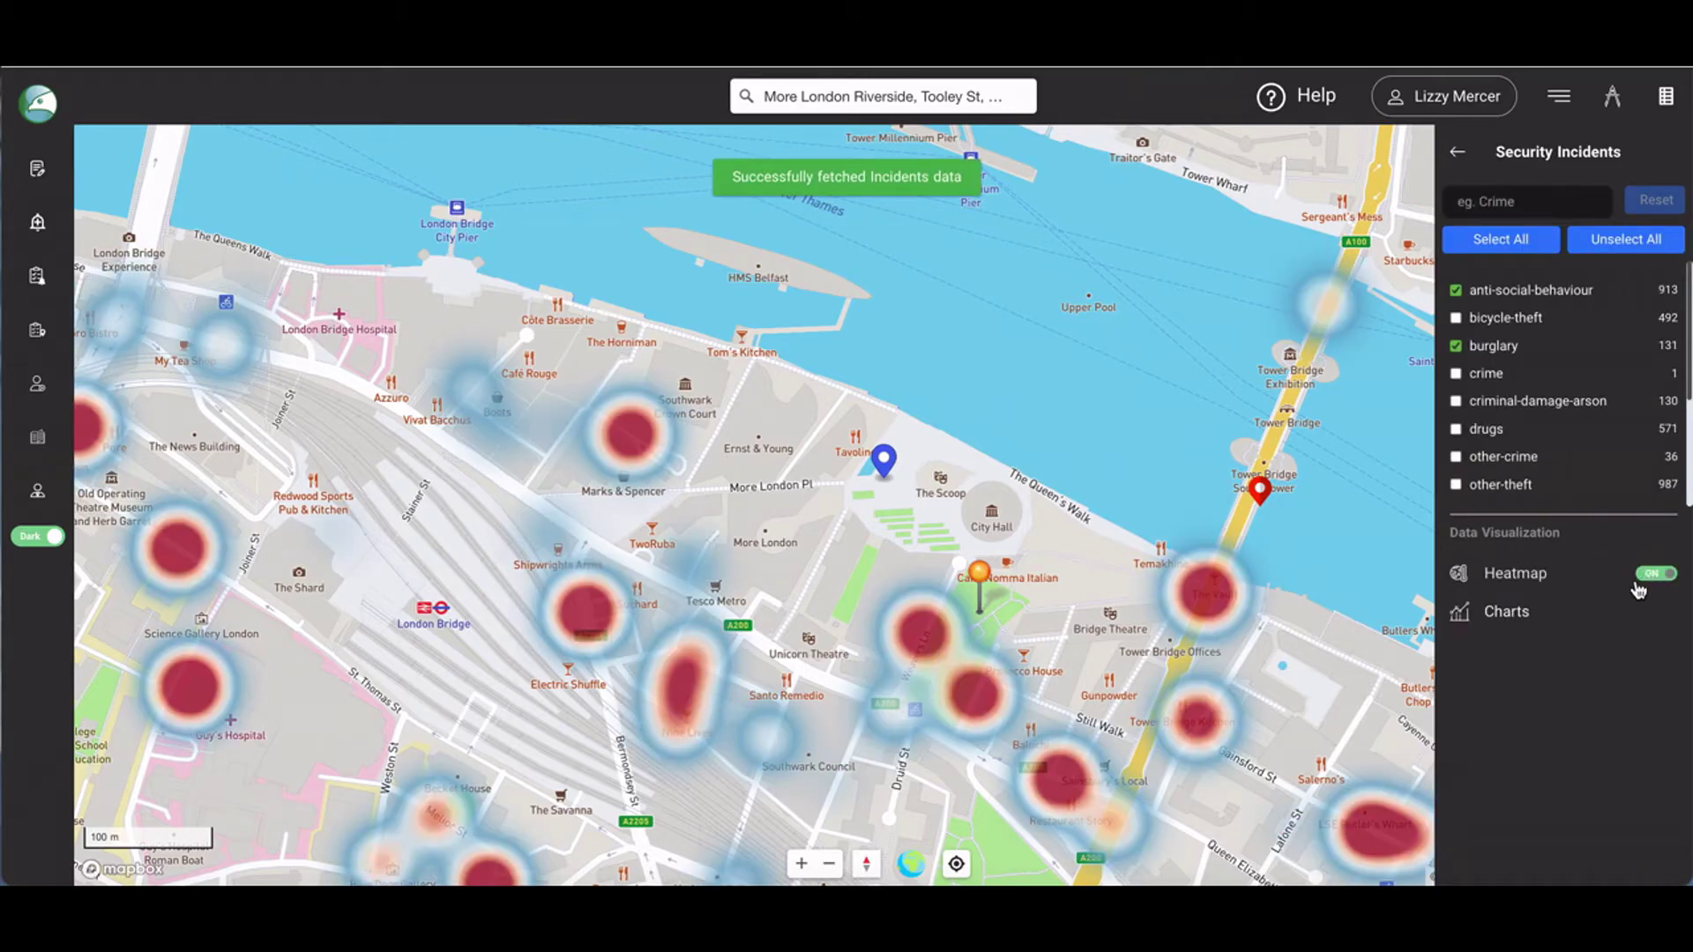
pyautogui.click(1507, 612)
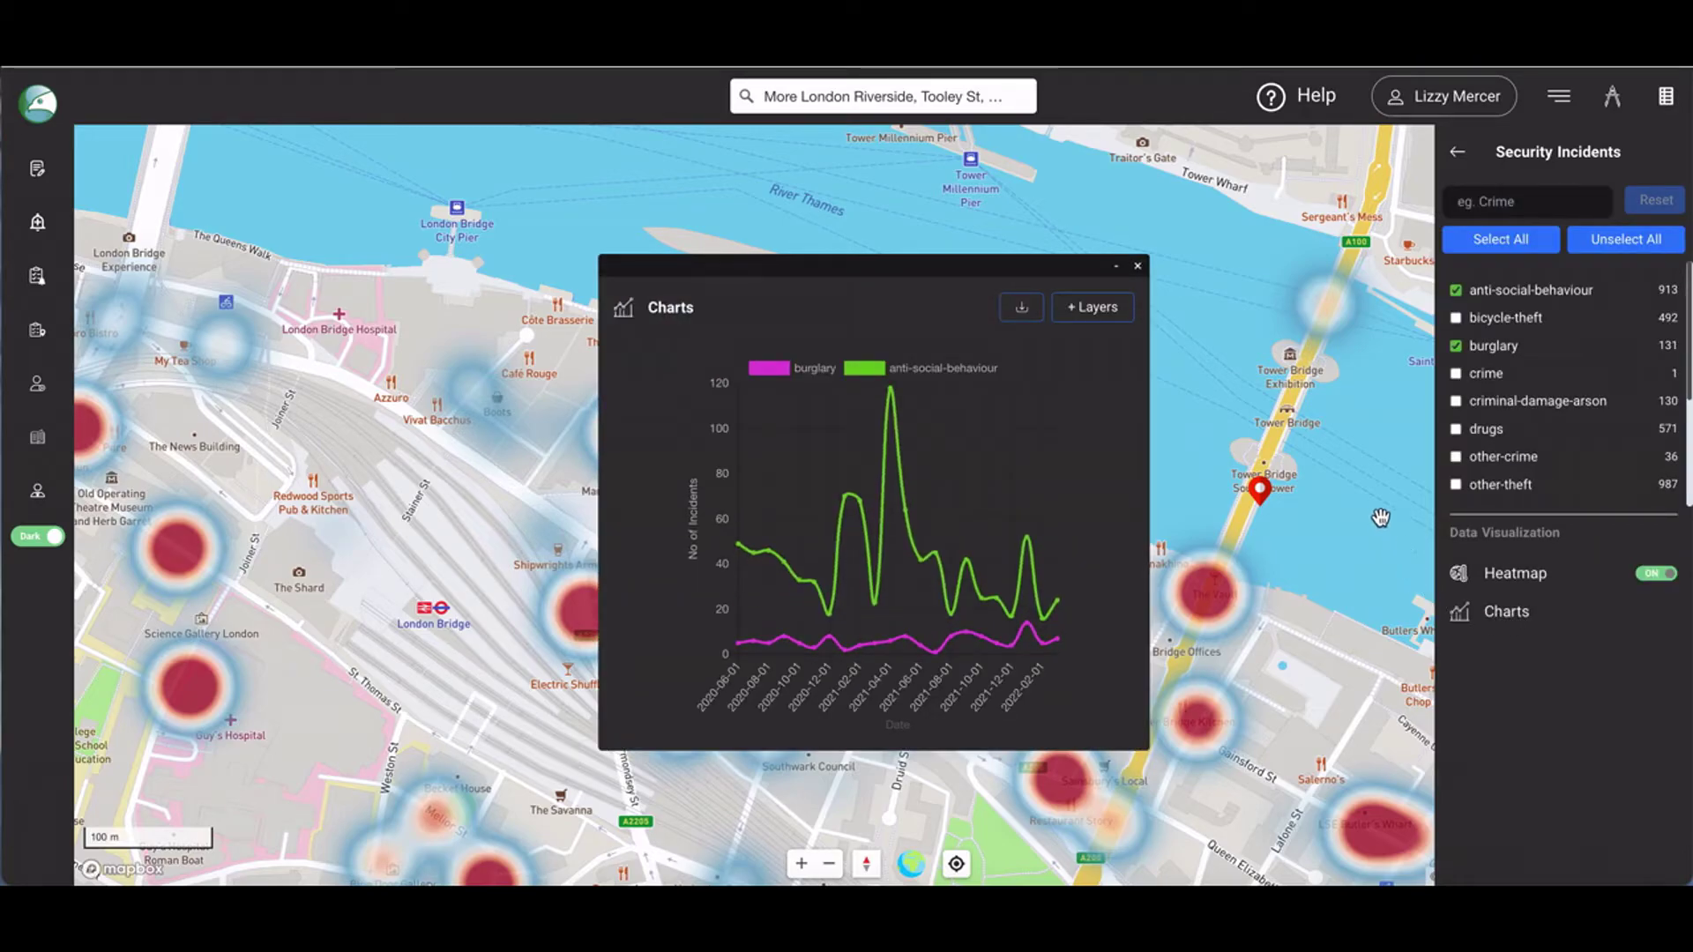
pyautogui.click(1139, 268)
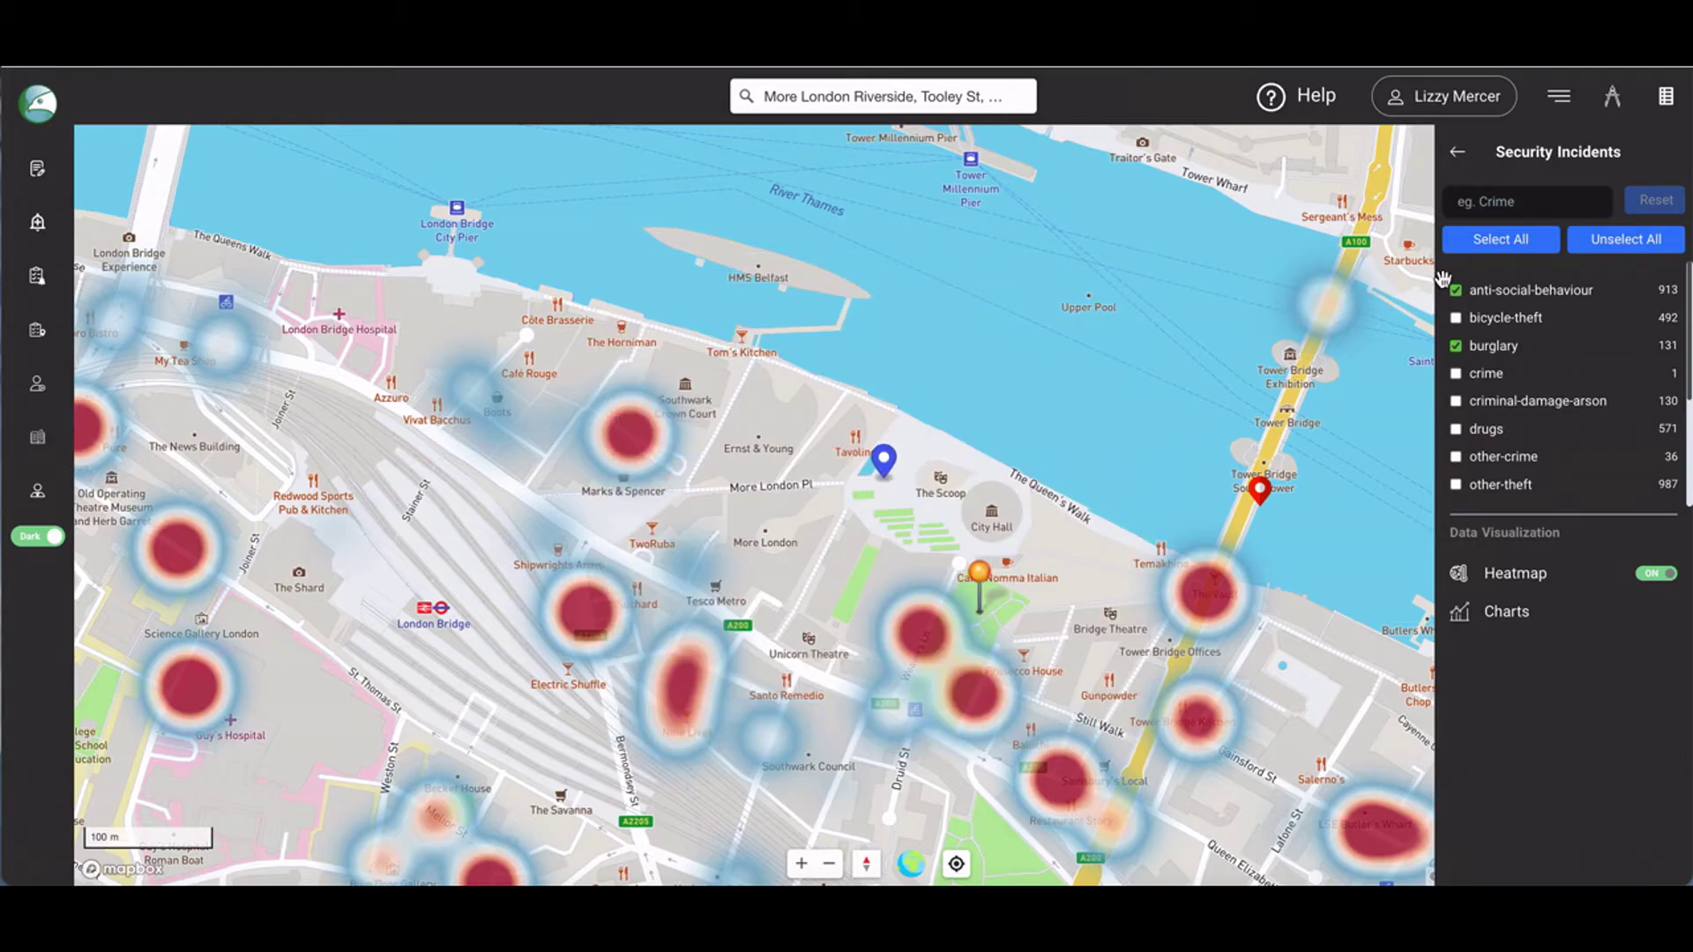
# - Look at Pandemic Tracker, then deselect and reselect both incident sources under Data > Sources
pyautogui.click(1559, 97)
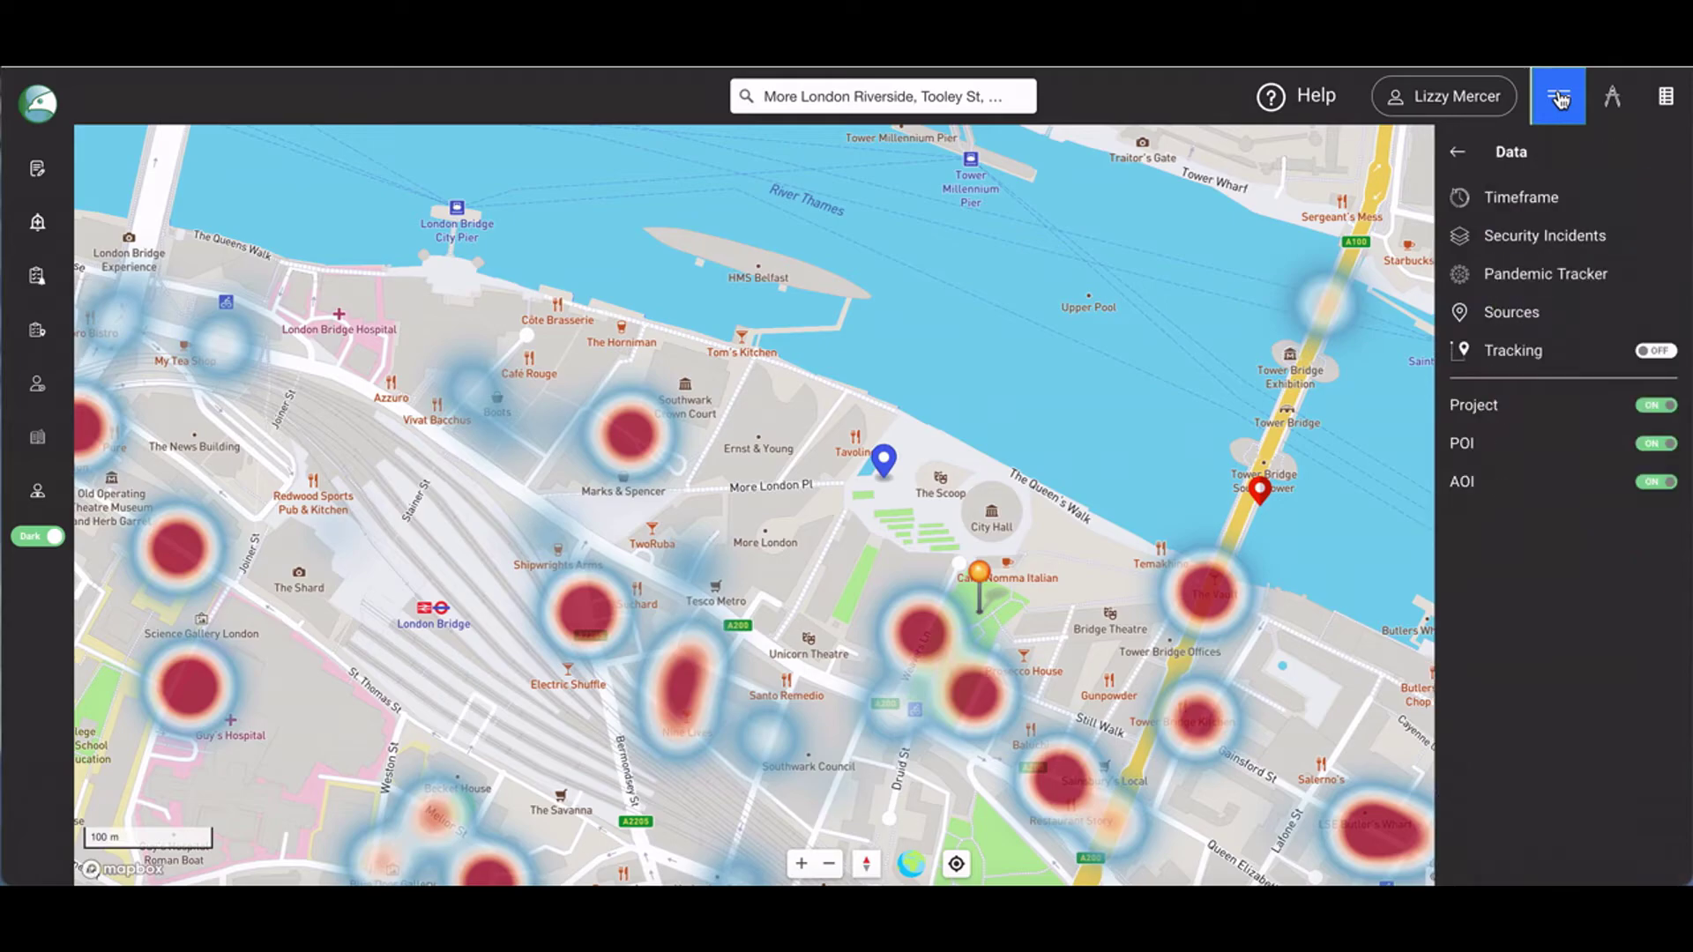
pyautogui.click(1552, 274)
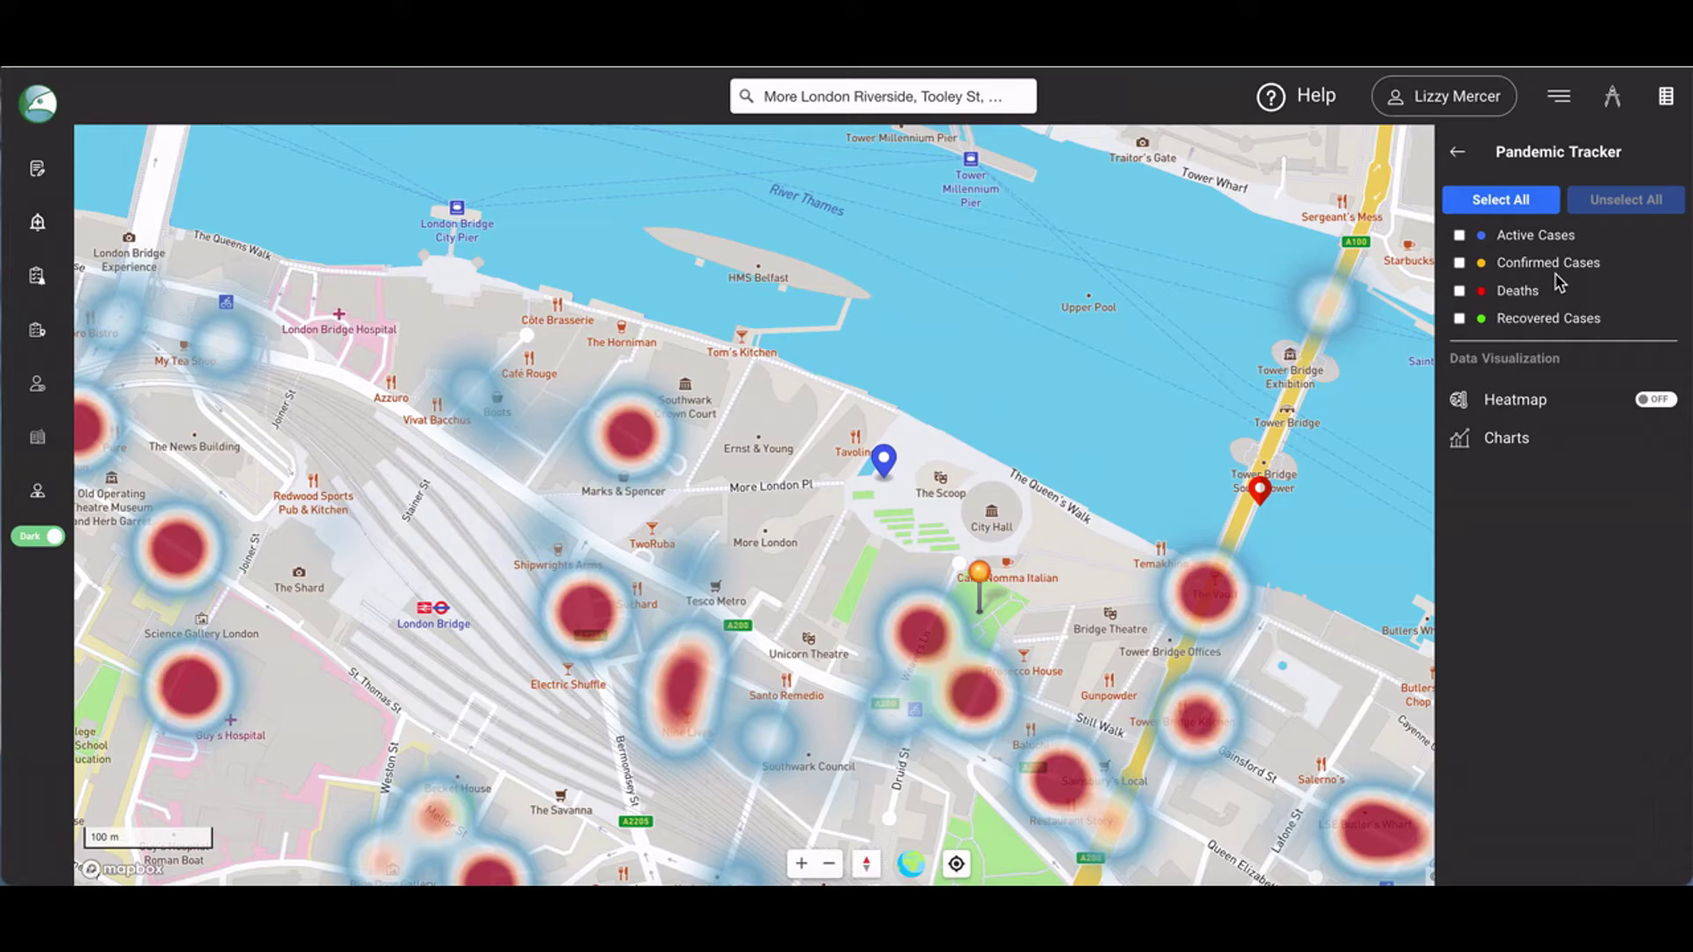
pyautogui.click(1561, 99)
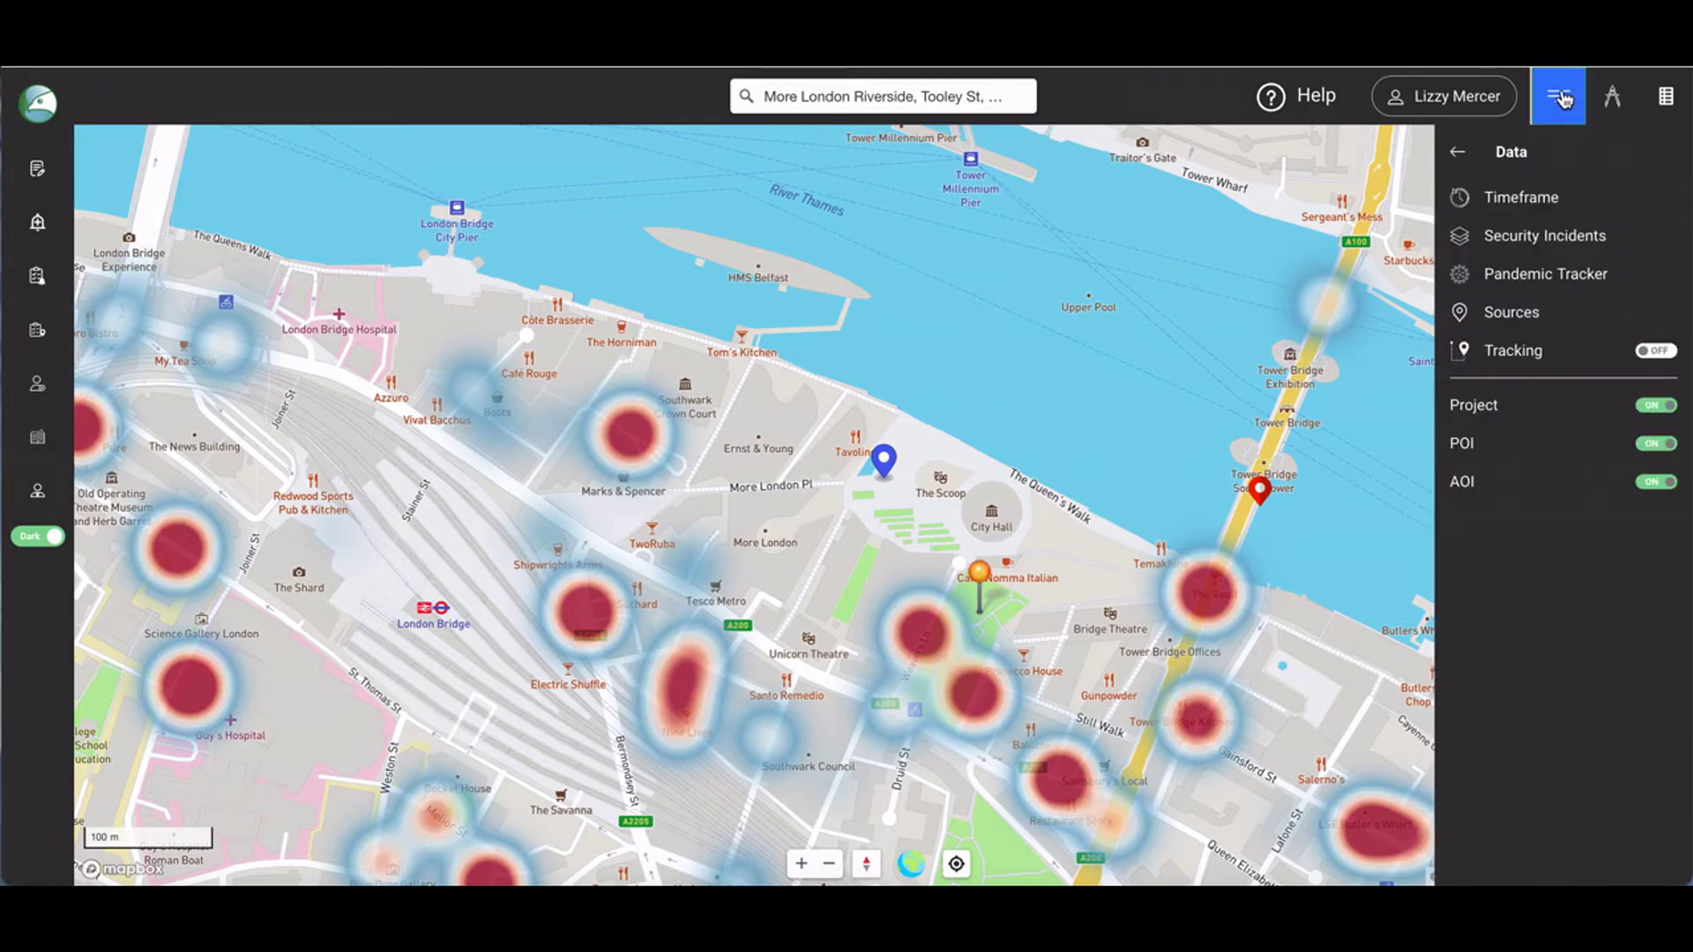
pyautogui.click(1537, 316)
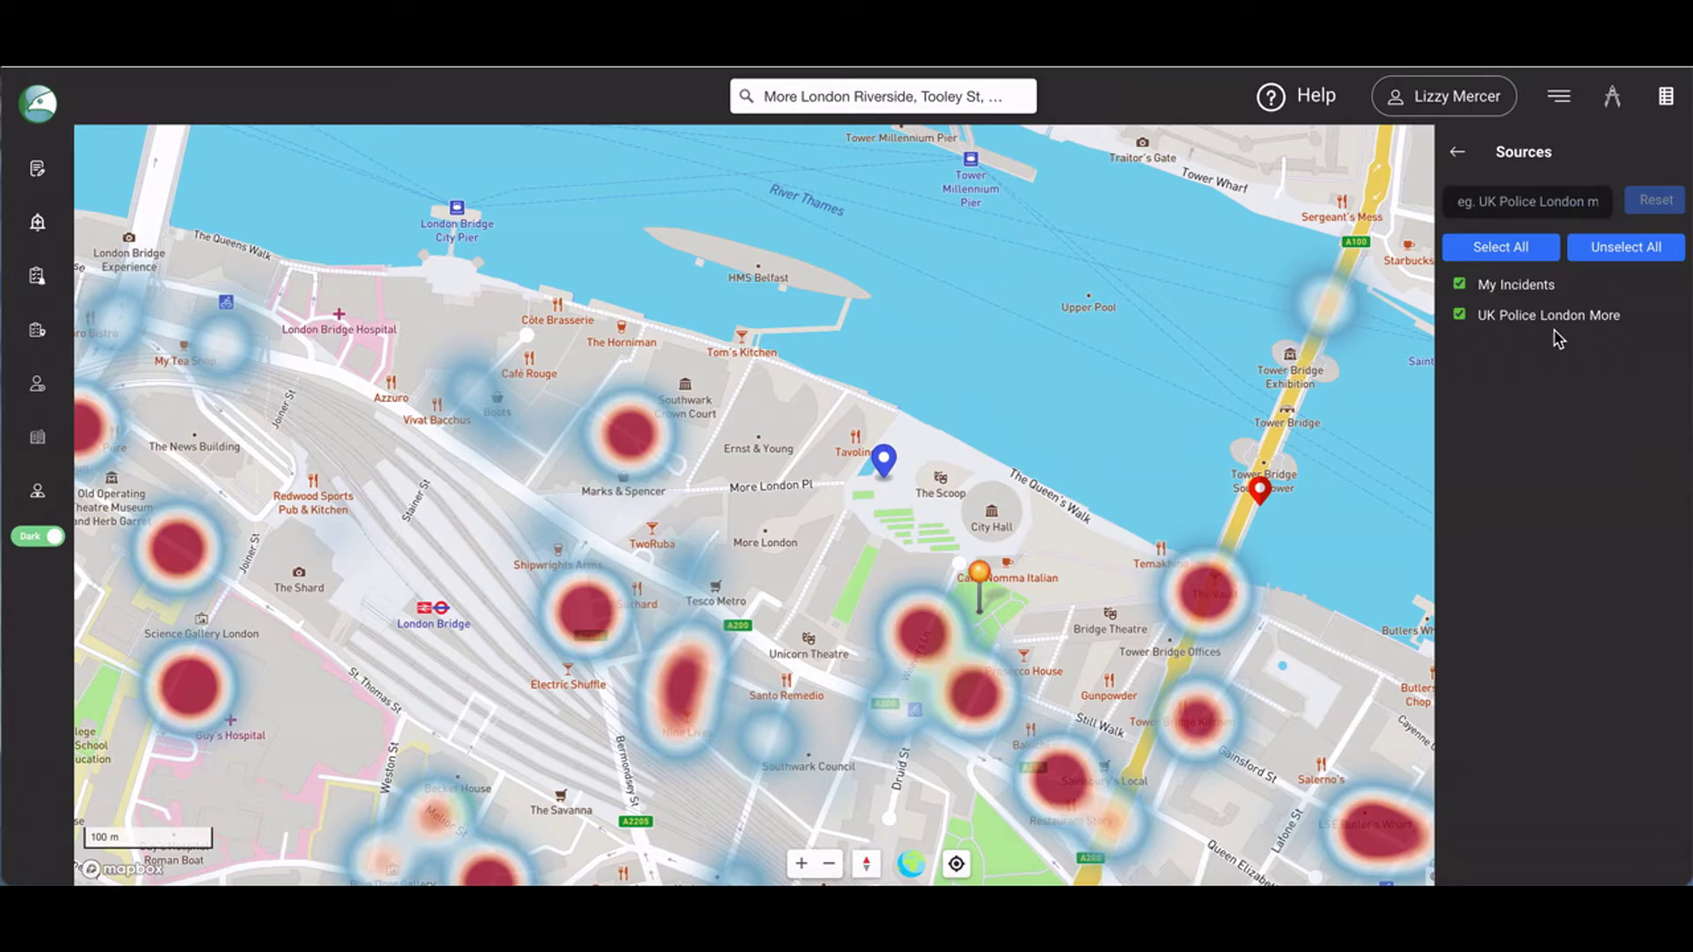
pyautogui.click(1604, 253)
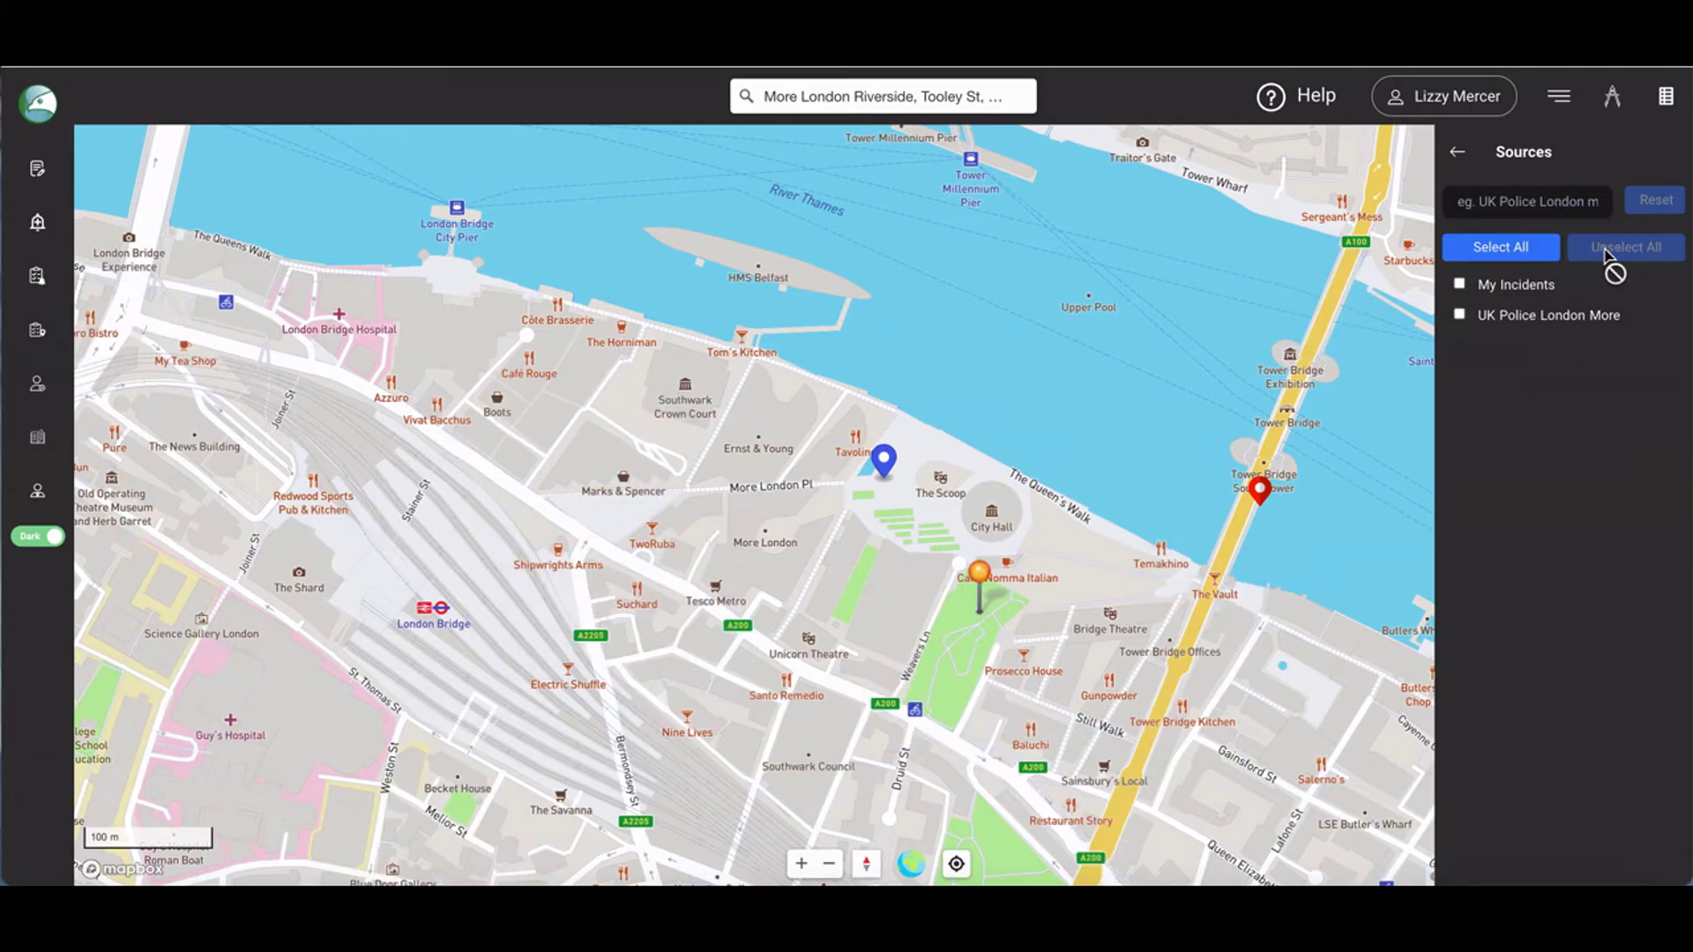
pyautogui.click(1524, 255)
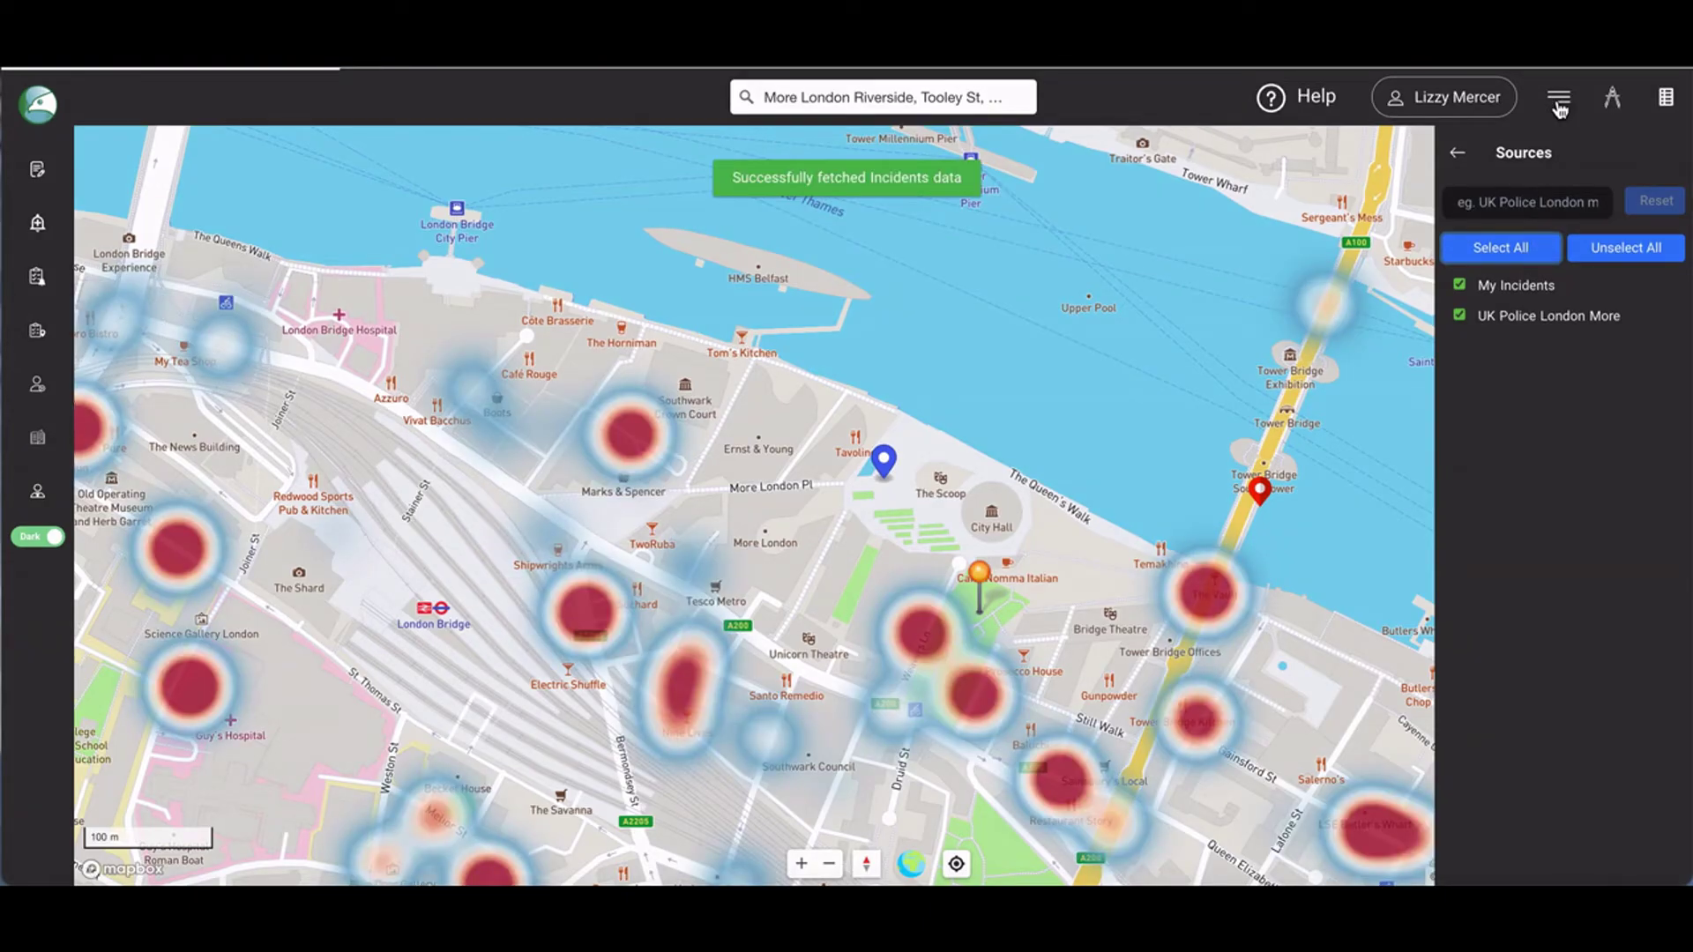
pyautogui.click(1558, 103)
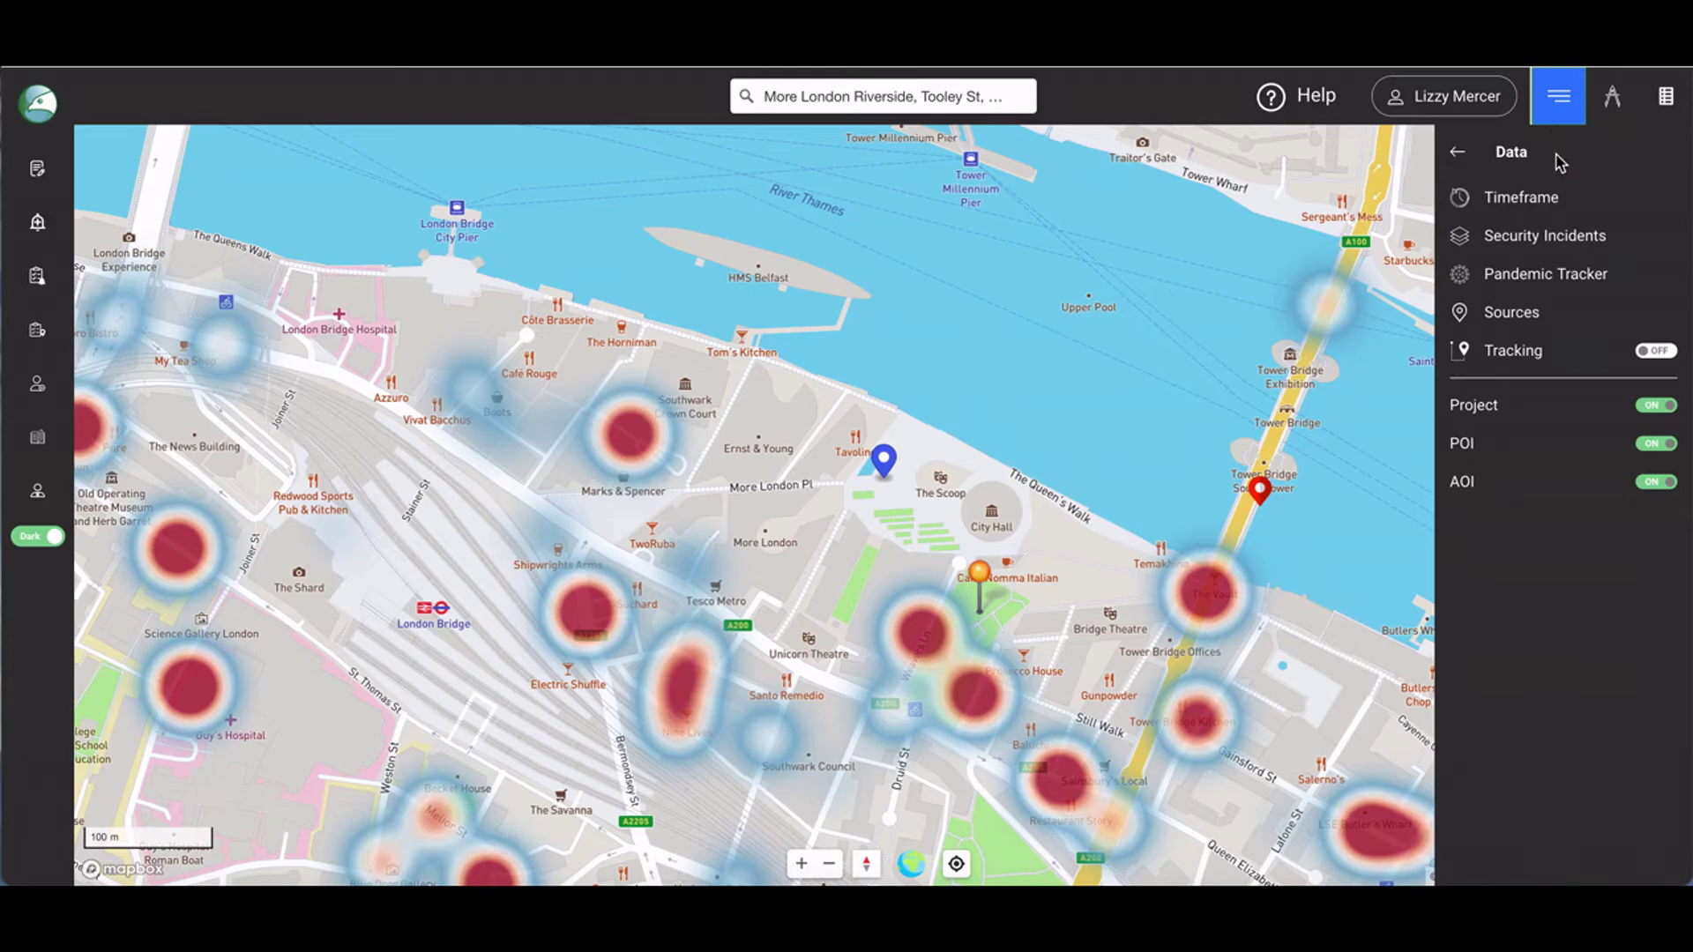
pyautogui.click(1656, 352)
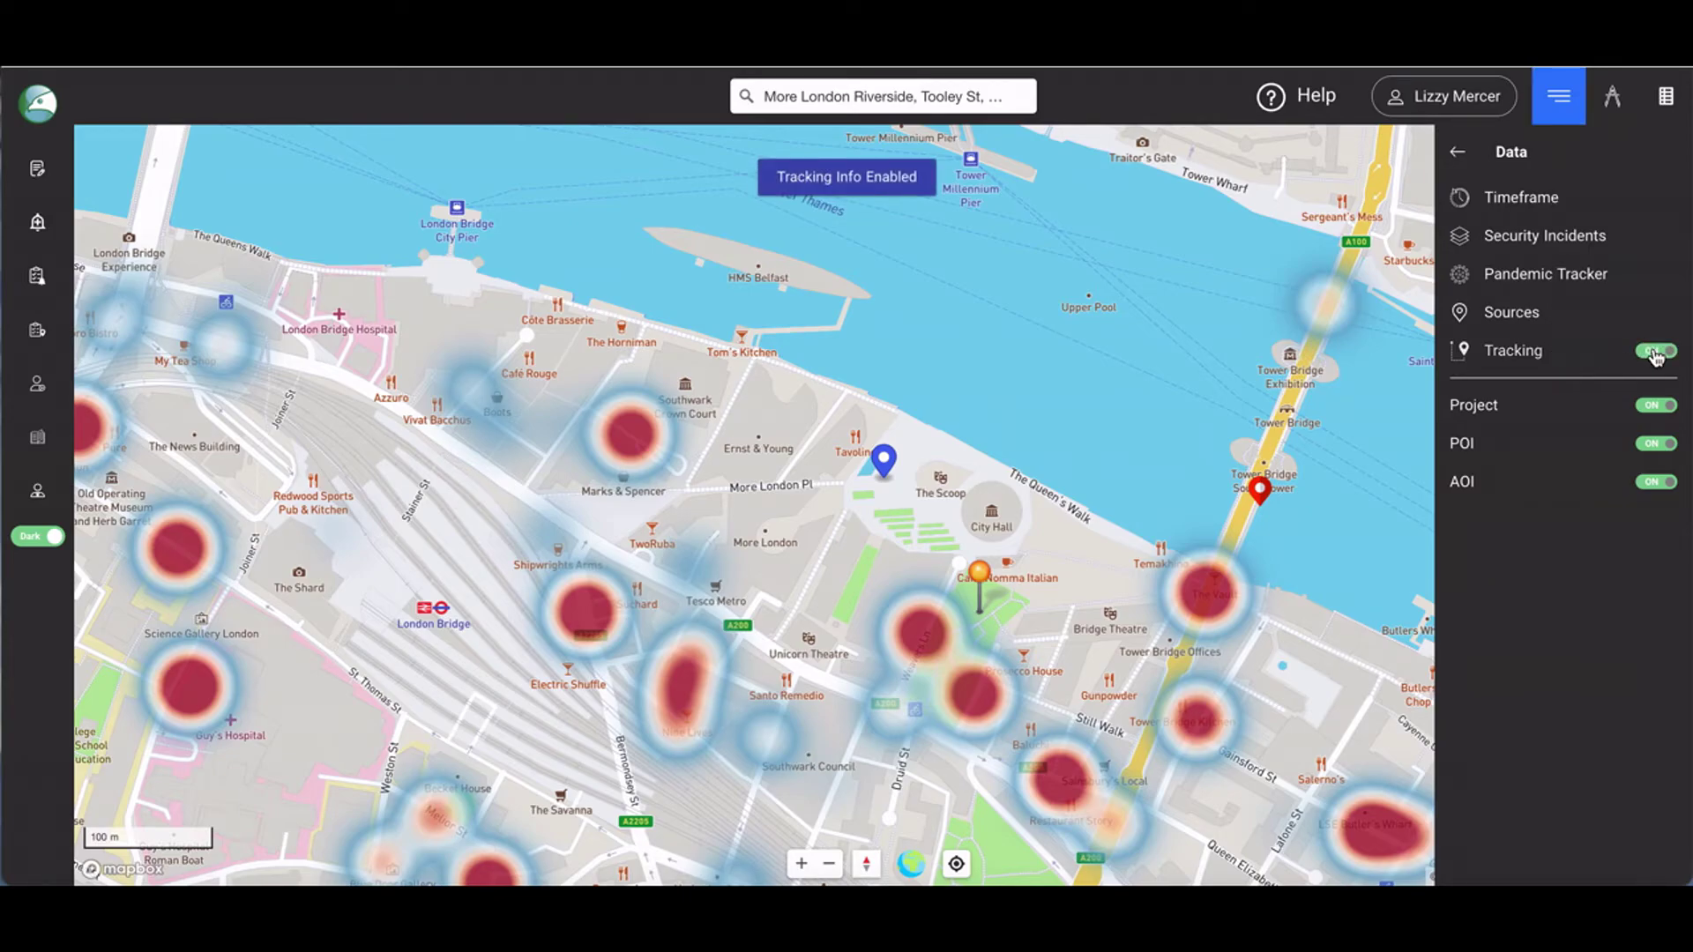
pyautogui.click(1656, 352)
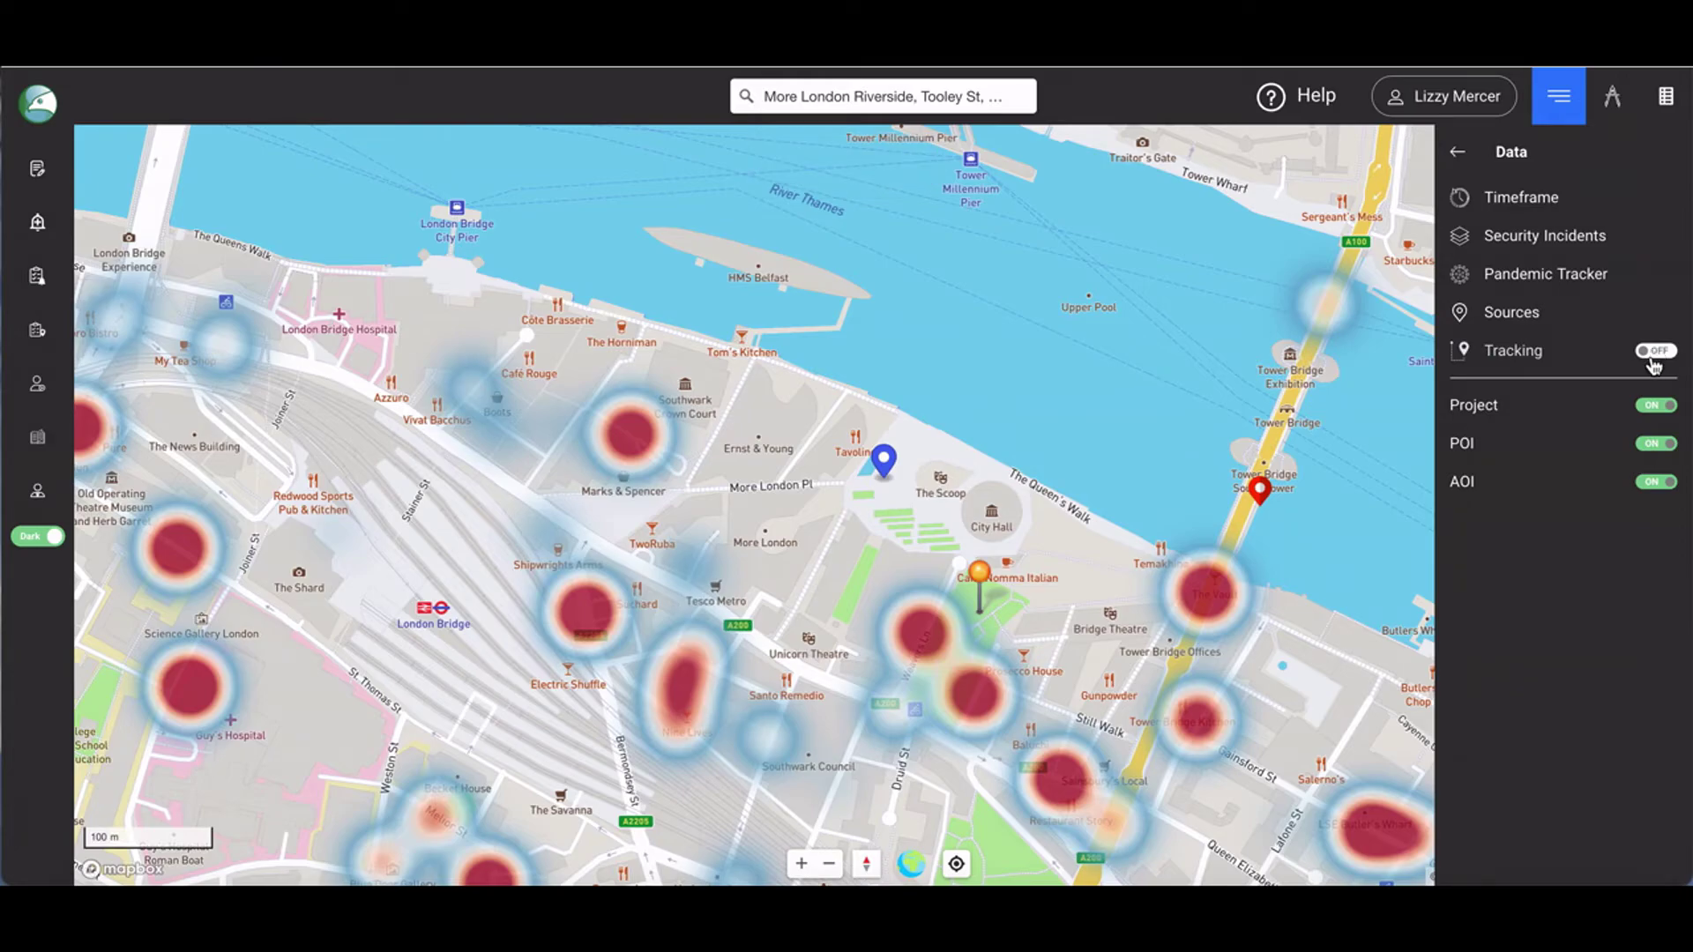
pyautogui.click(1651, 408)
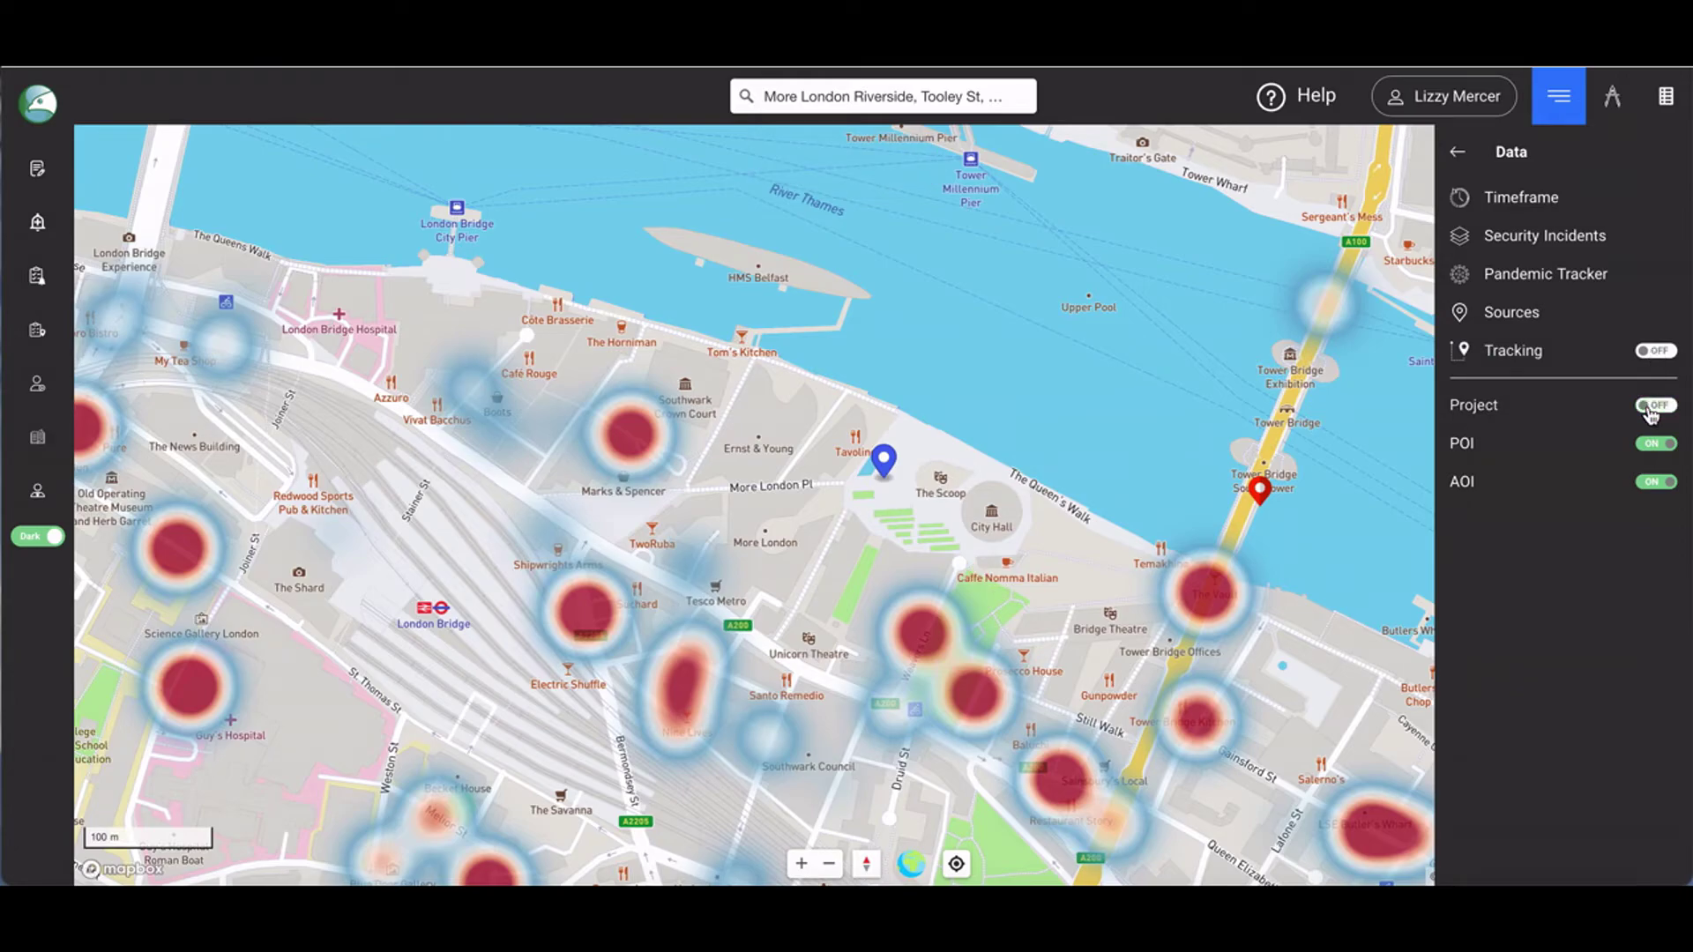
pyautogui.click(1652, 408)
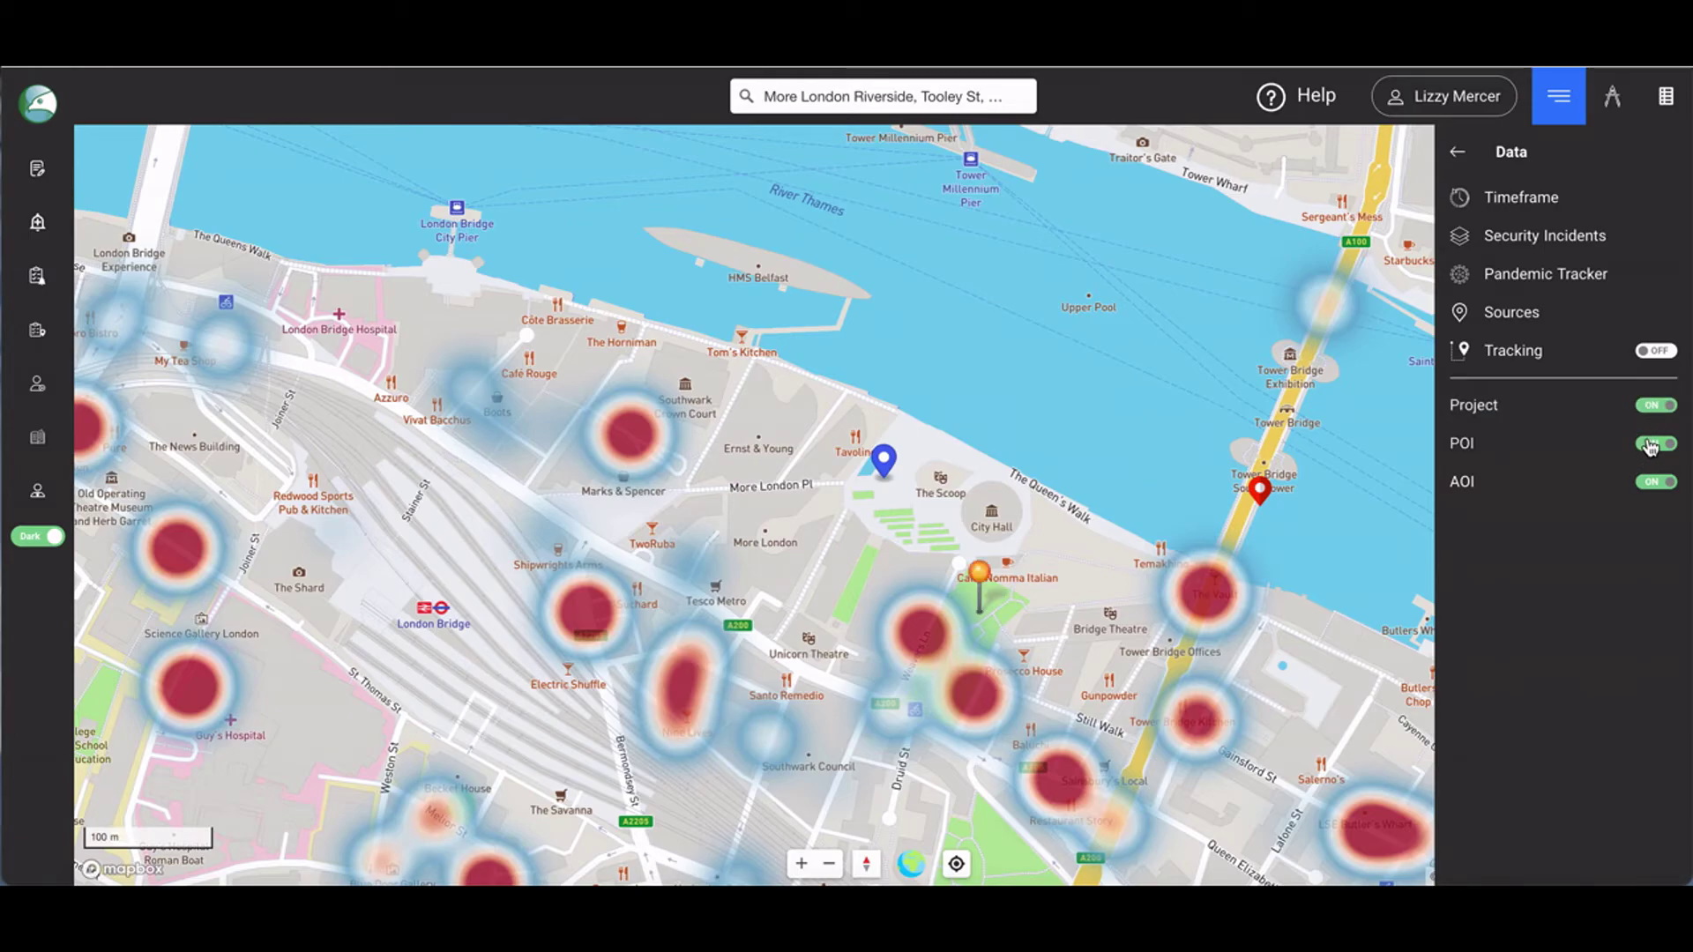
pyautogui.click(1652, 445)
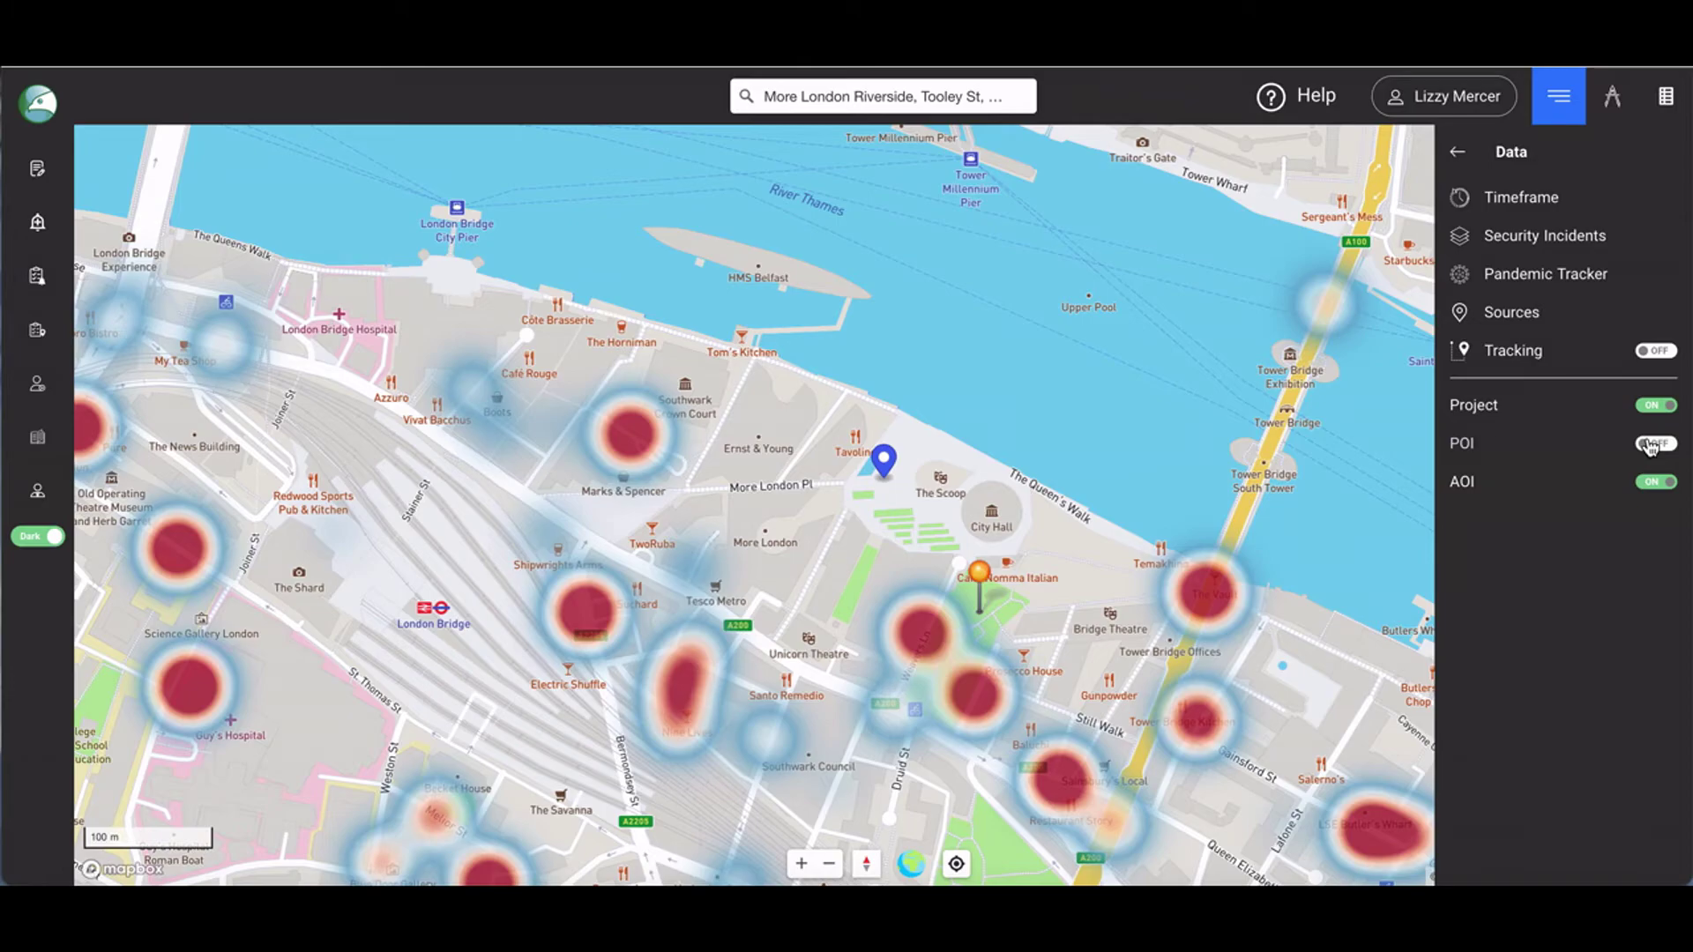
pyautogui.click(1651, 445)
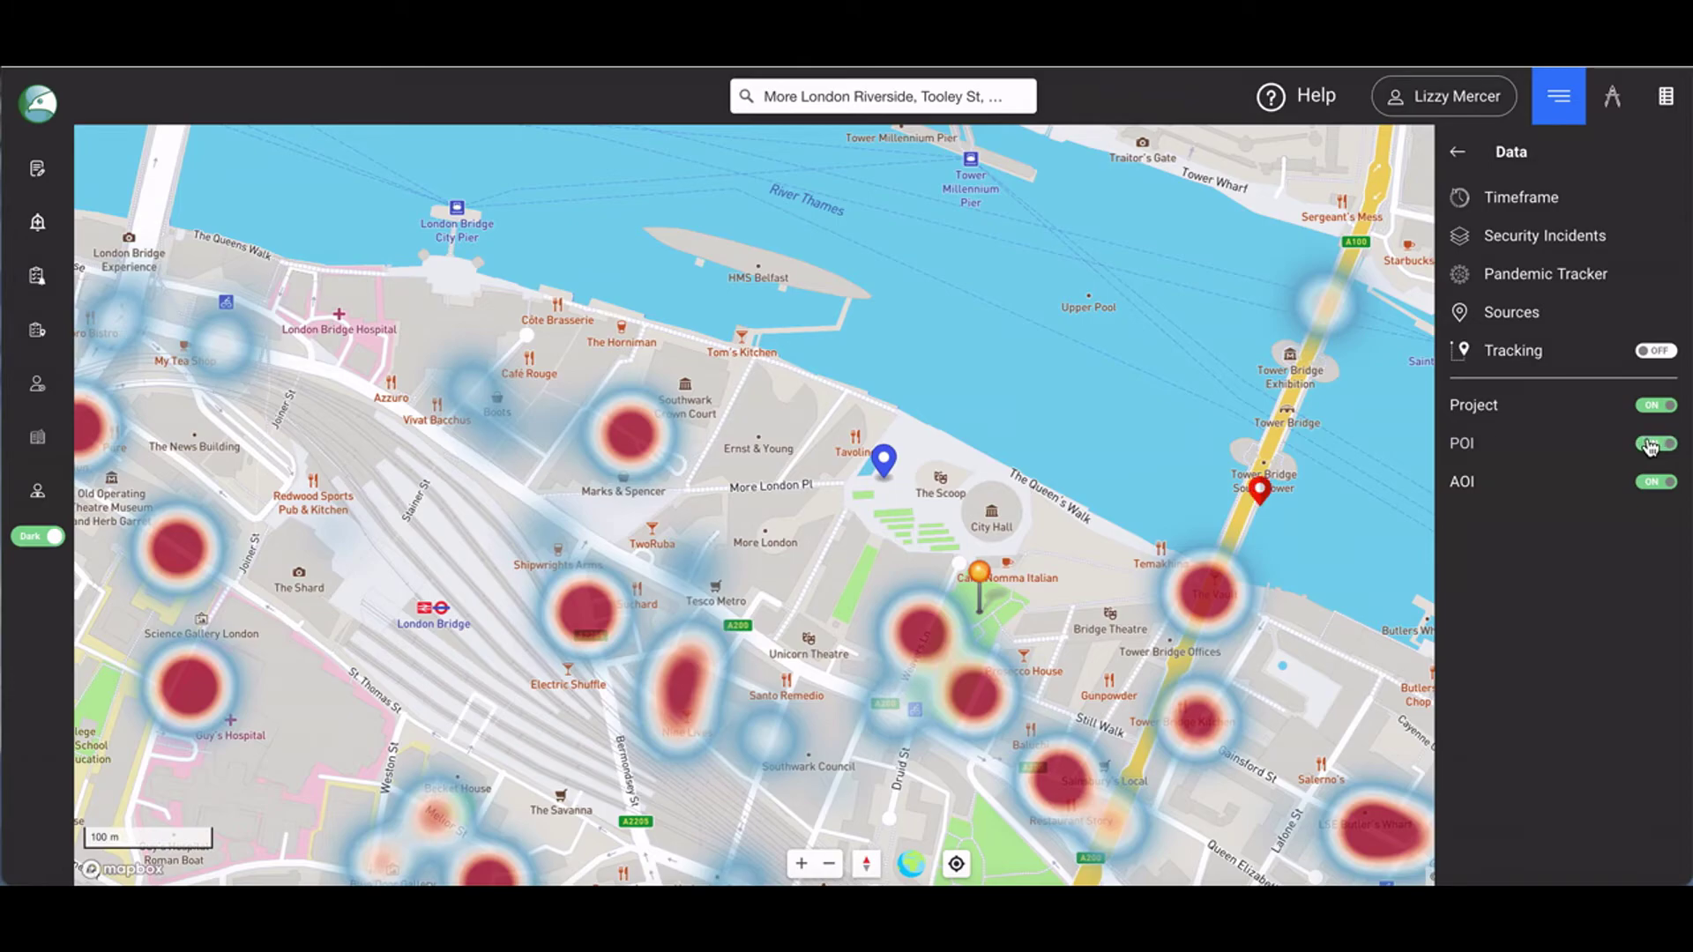
pyautogui.click(1651, 485)
pyautogui.click(1651, 485)
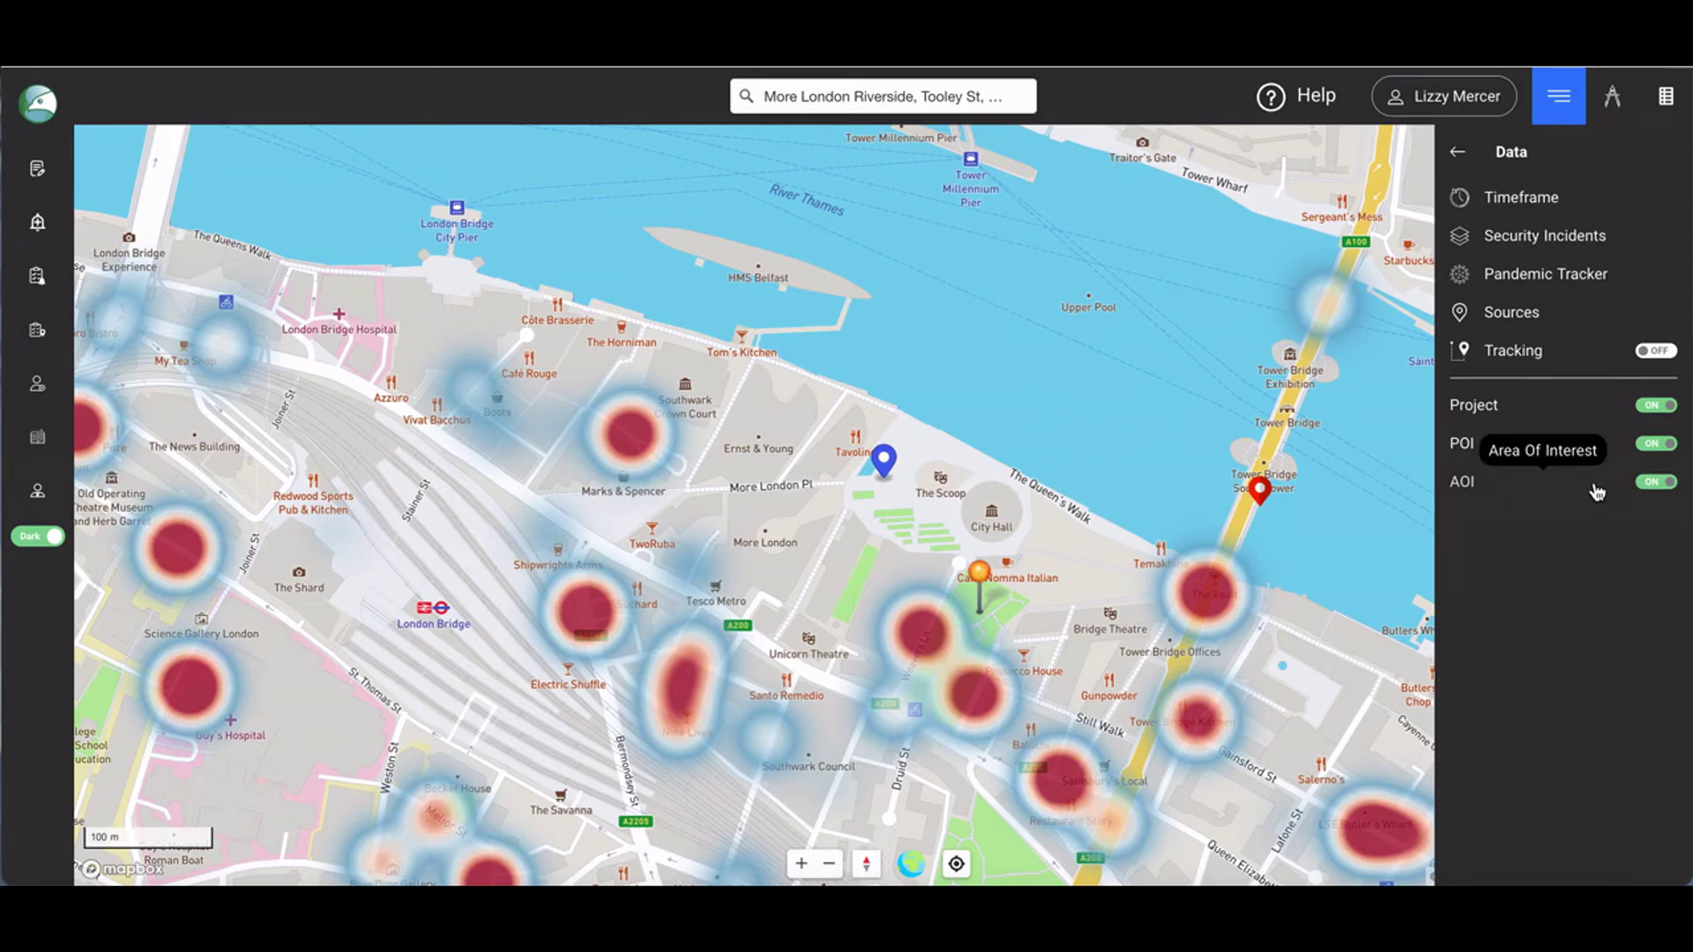
pyautogui.click(1612, 99)
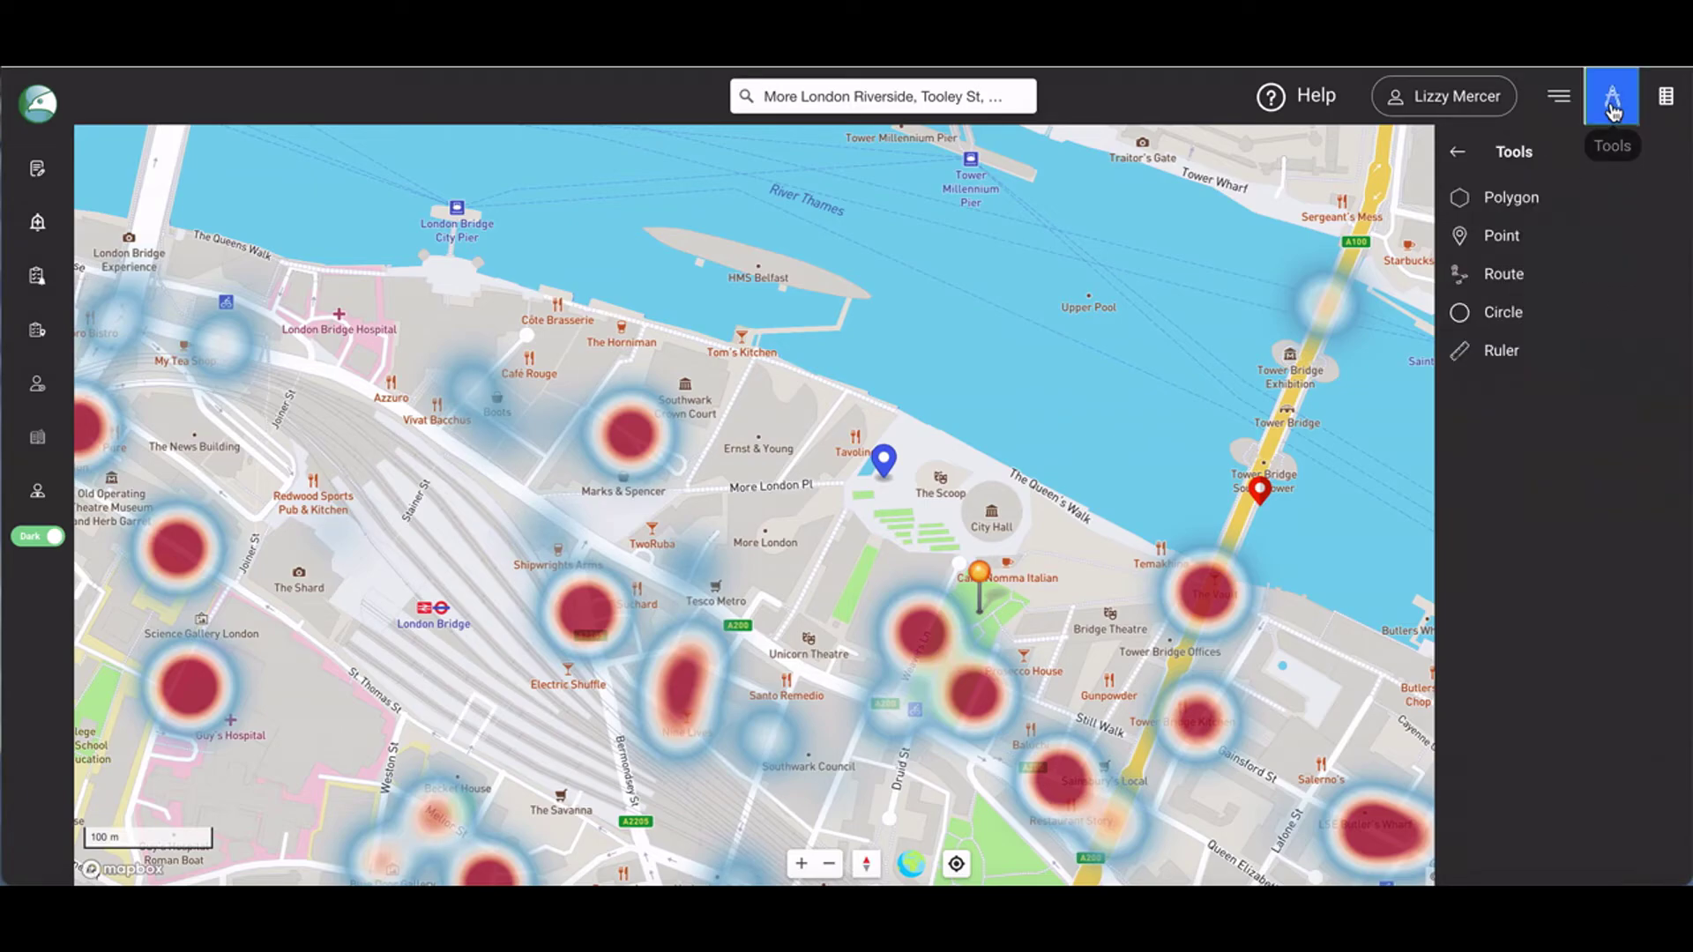
# - Draw a circle around City Hall named 'Demonstration' with description 'City Hall Demo'
pyautogui.click(1514, 314)
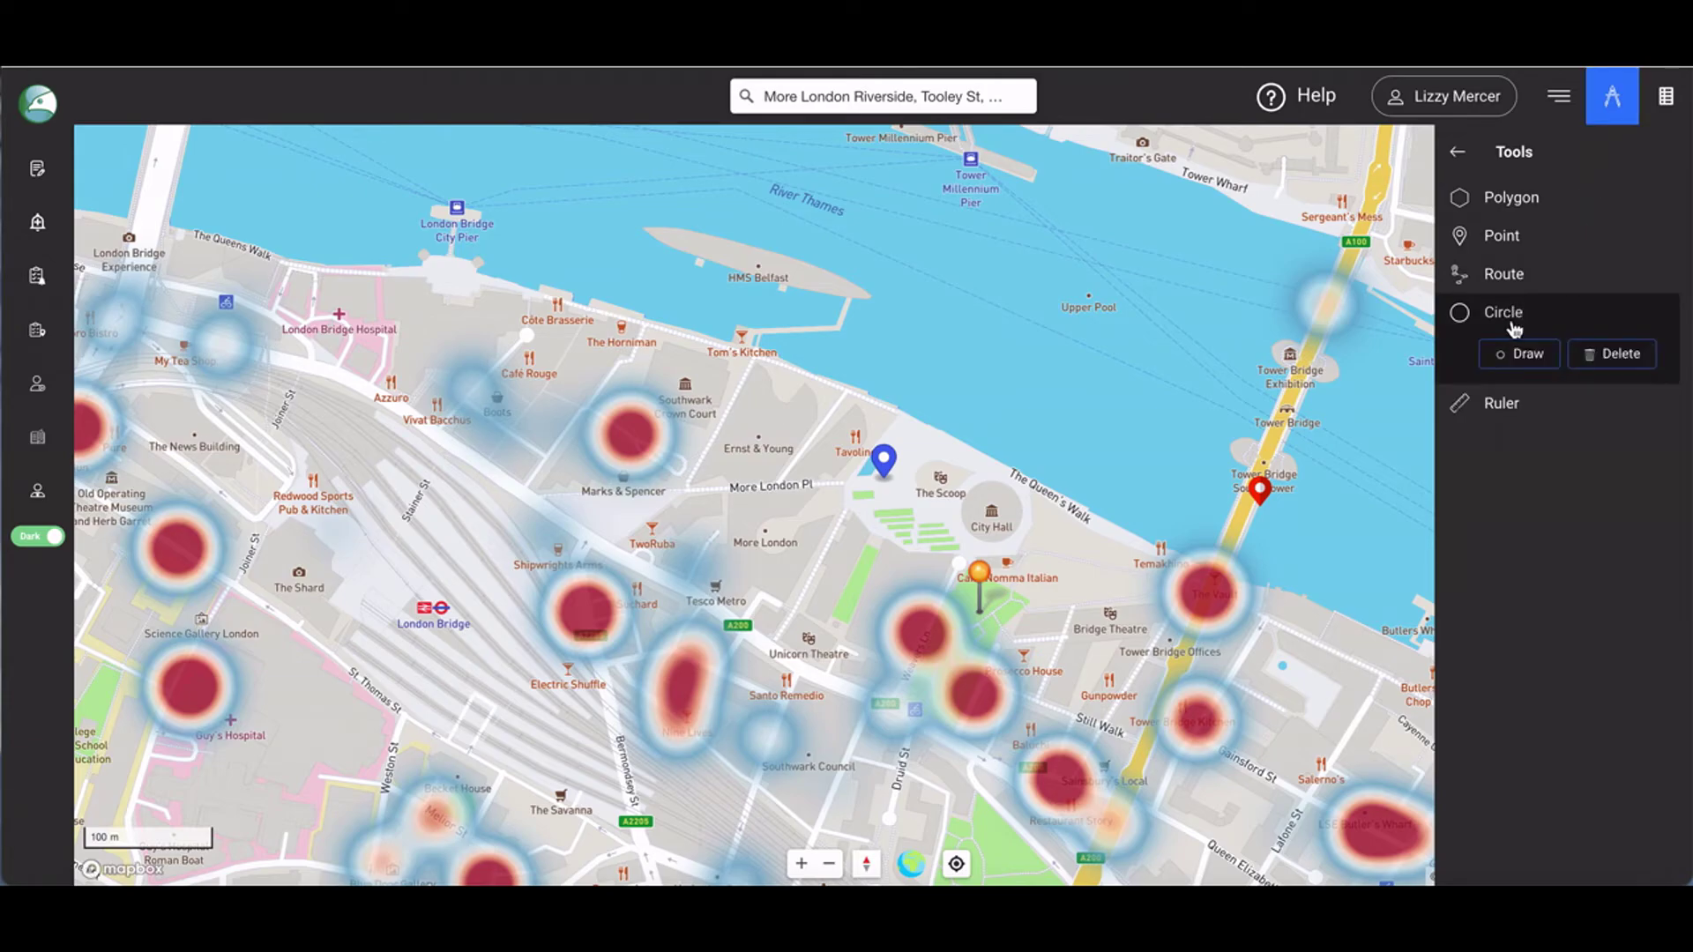
pyautogui.click(1520, 355)
pyautogui.click(989, 512)
pyautogui.moveTo(989, 512); pyautogui.dragTo(949, 442)
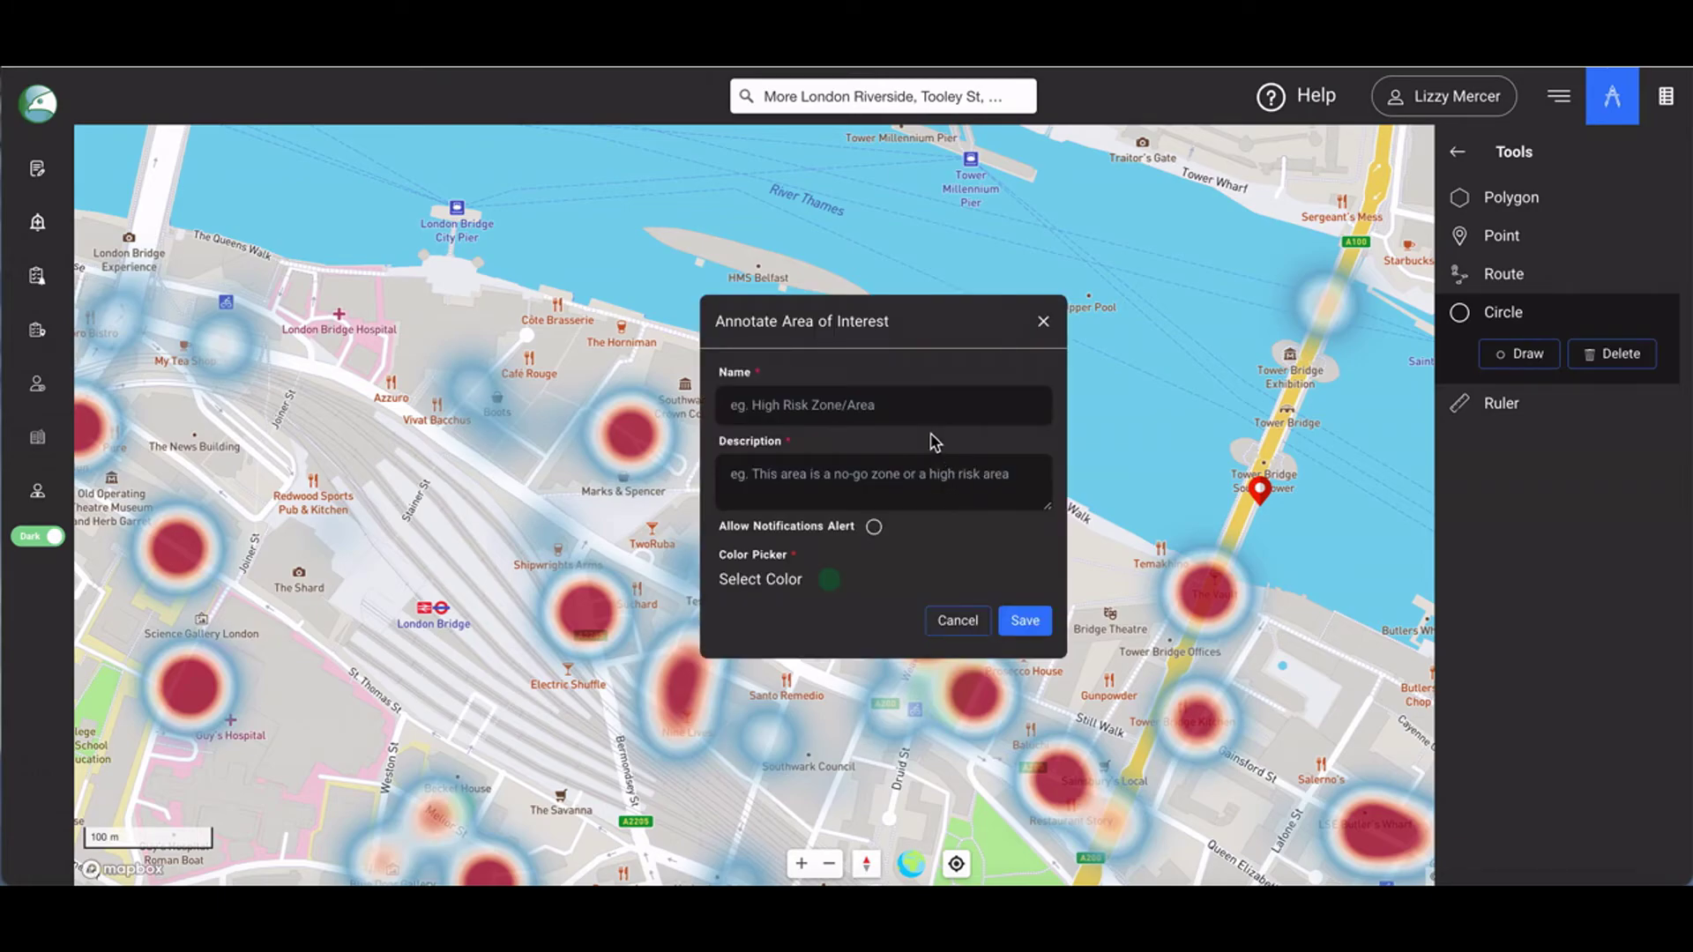
pyautogui.click(923, 406)
pyautogui.write('Demonstration')
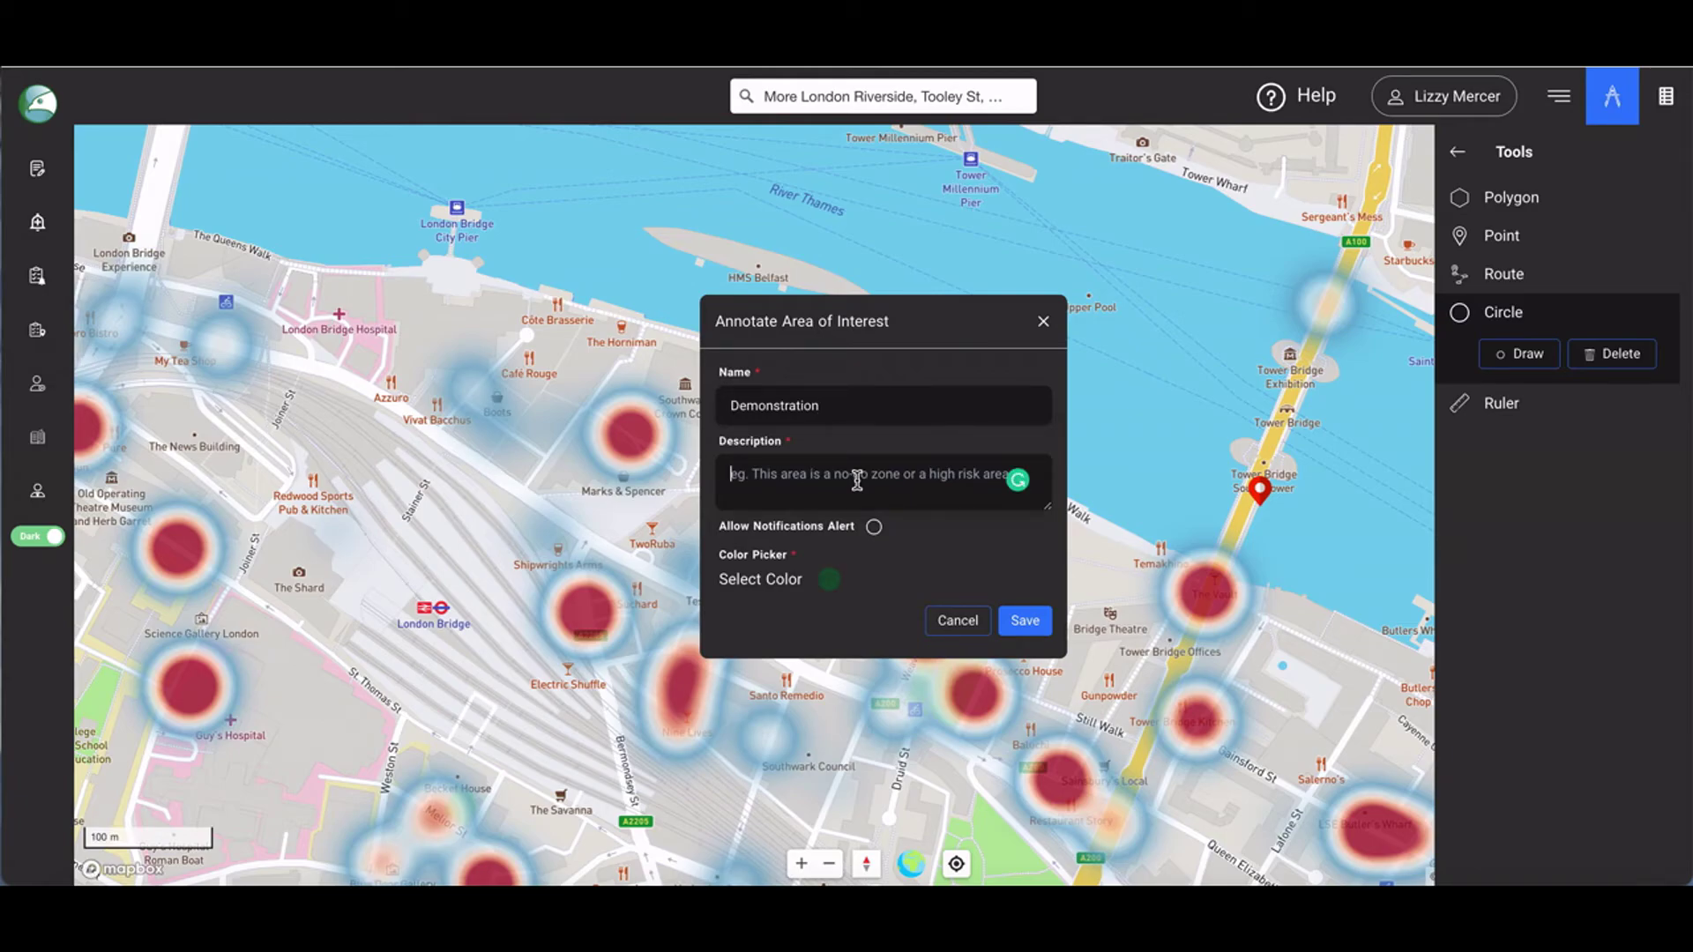
pyautogui.write('City H')
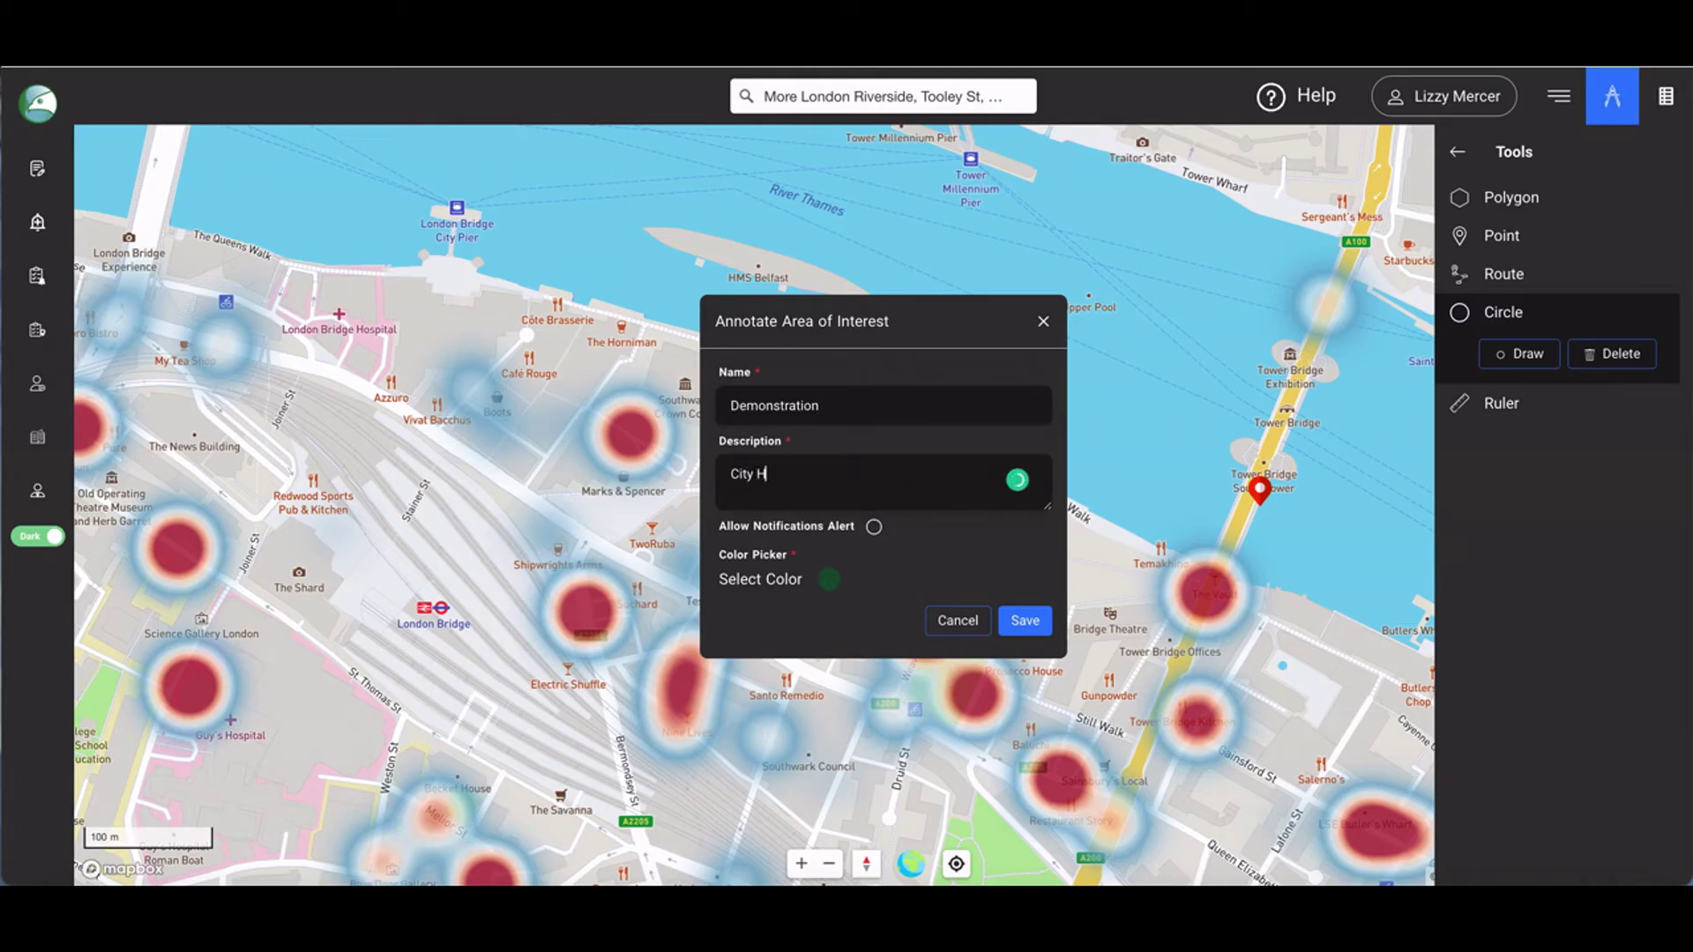
pyautogui.write('all Demo')
# - Turn on notification alerts, colour the area bright red, and save it
pyautogui.click(874, 527)
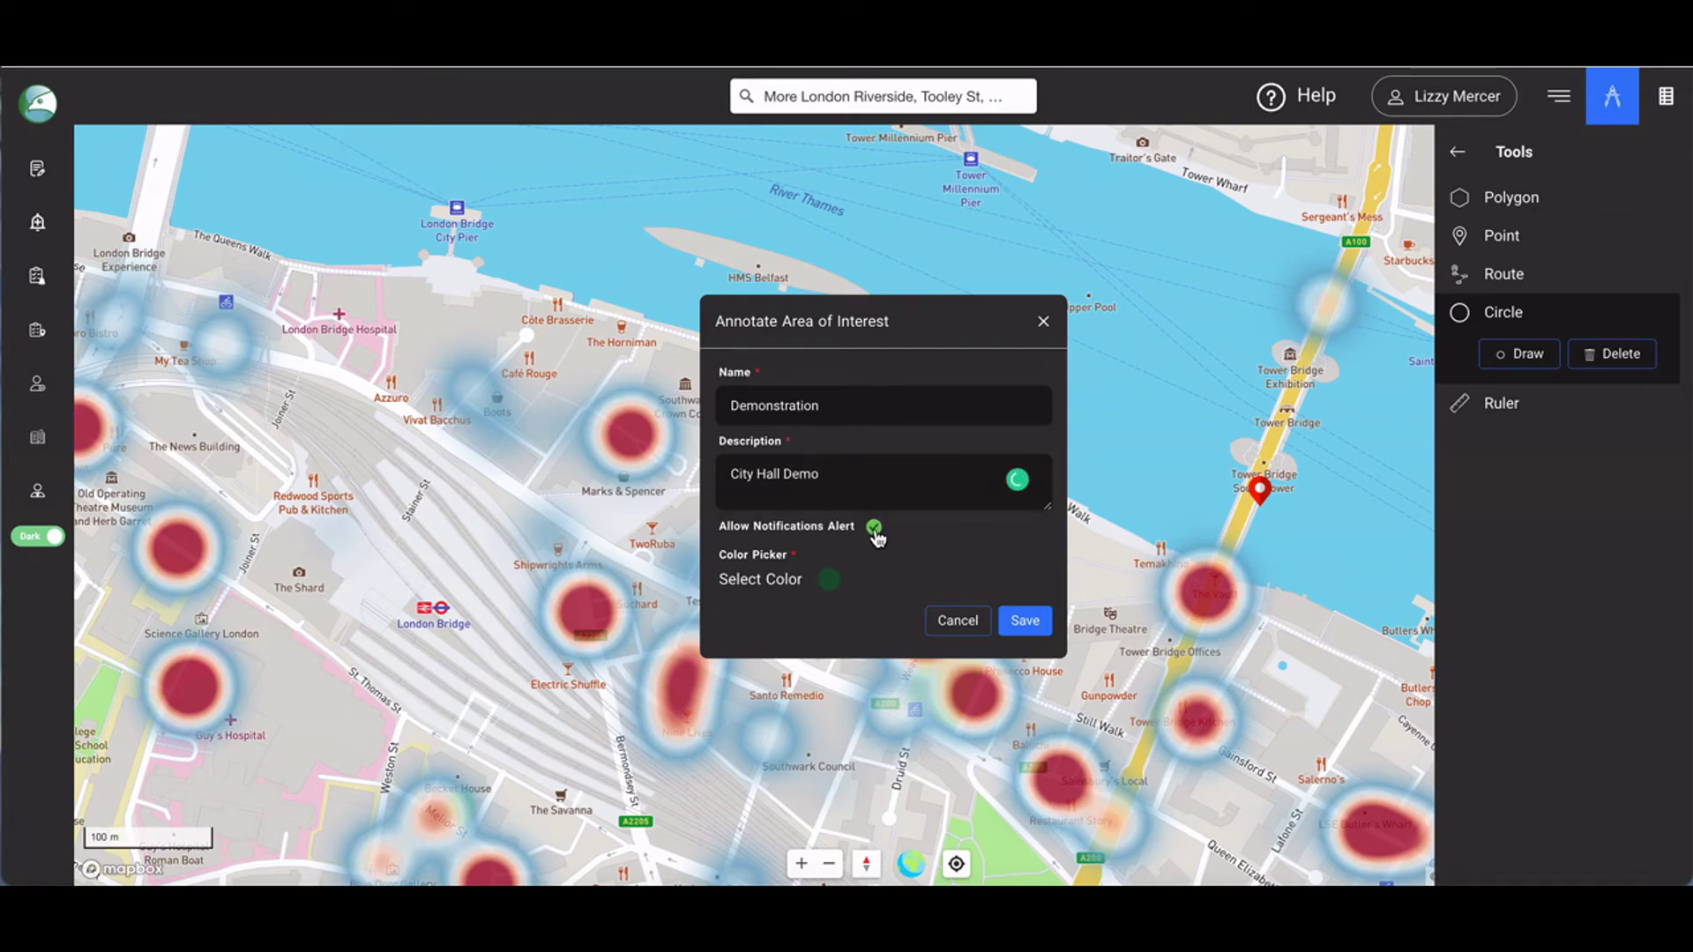
pyautogui.click(829, 579)
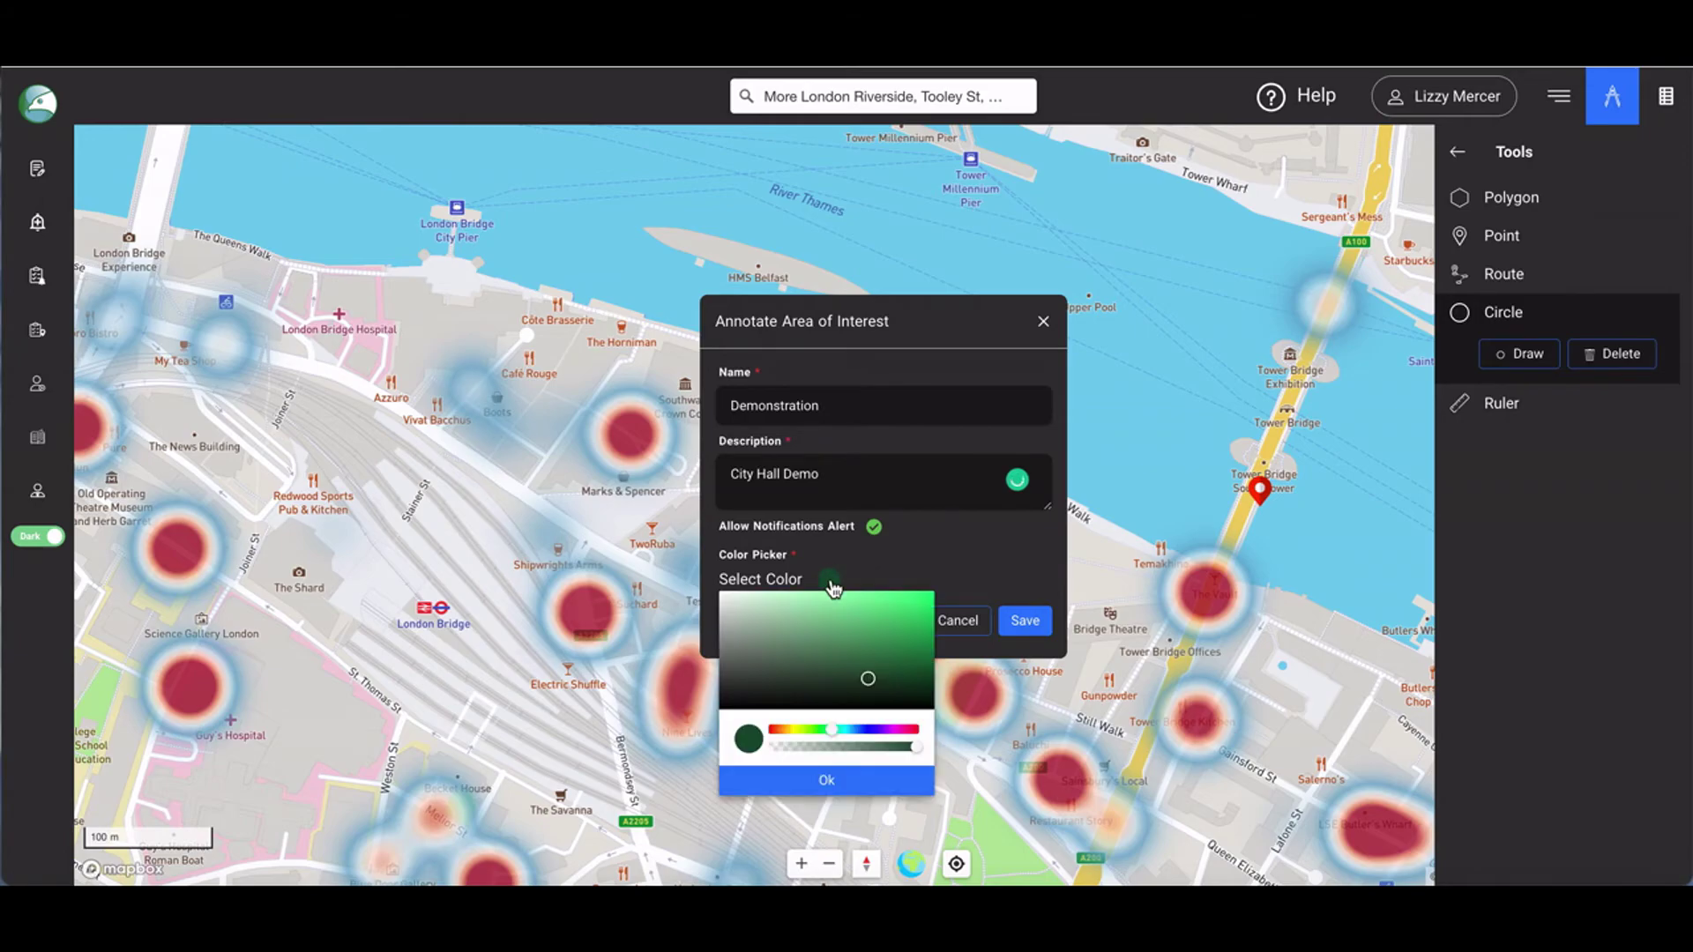
pyautogui.click(918, 739)
pyautogui.click(908, 606)
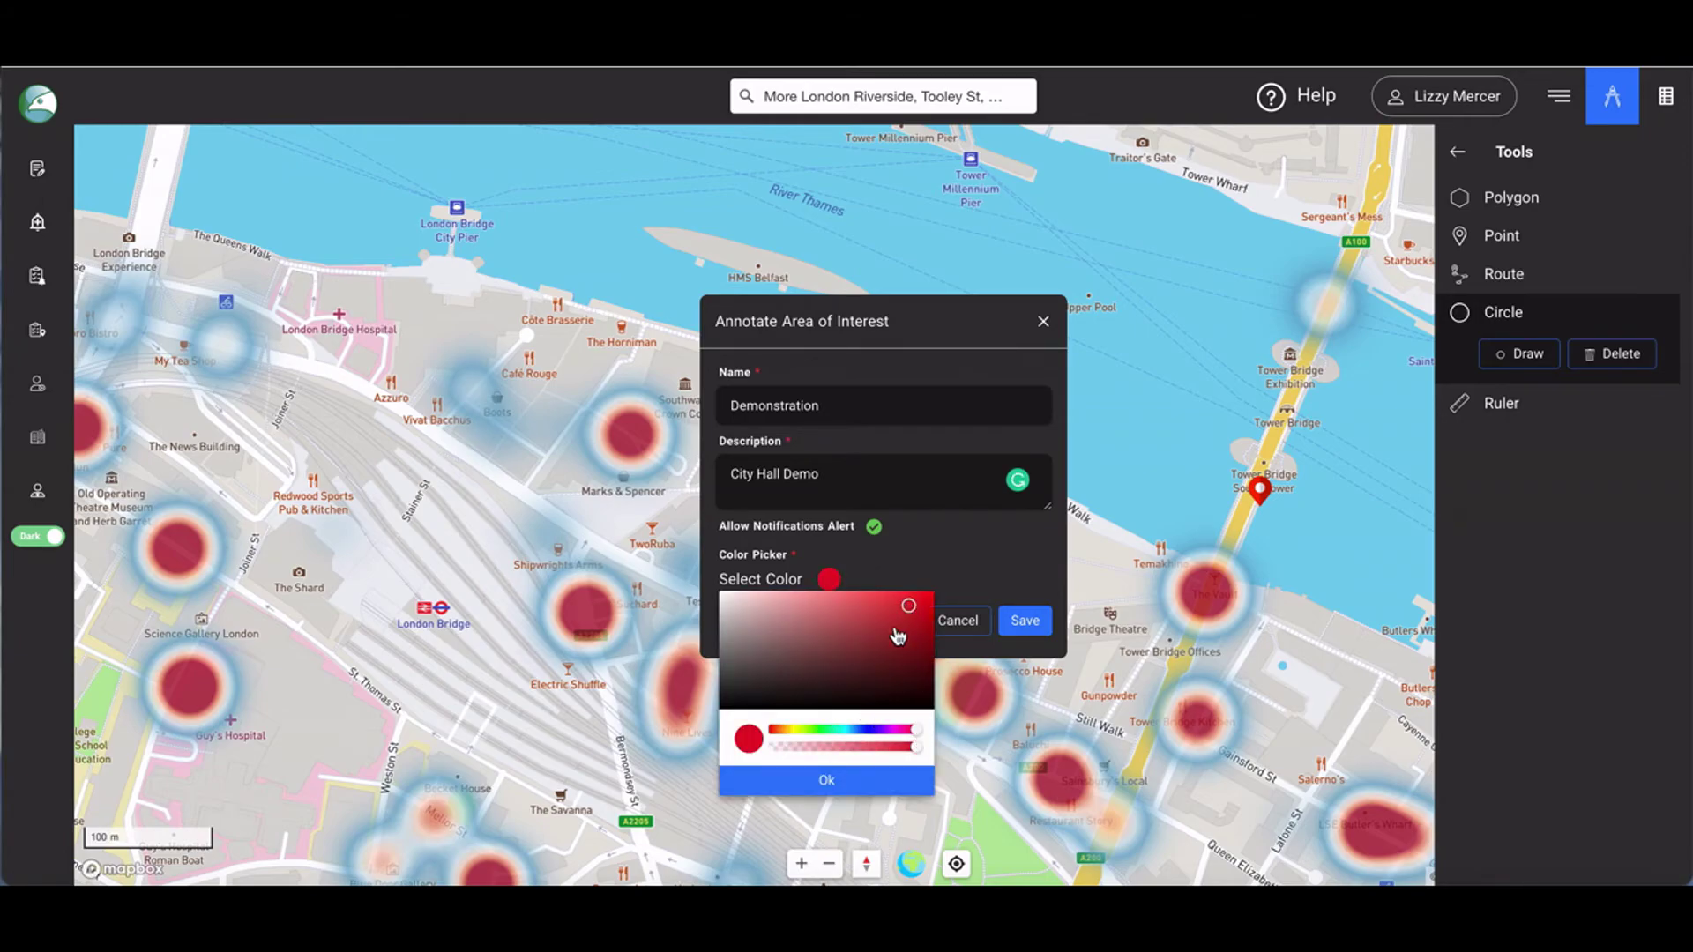
pyautogui.click(852, 788)
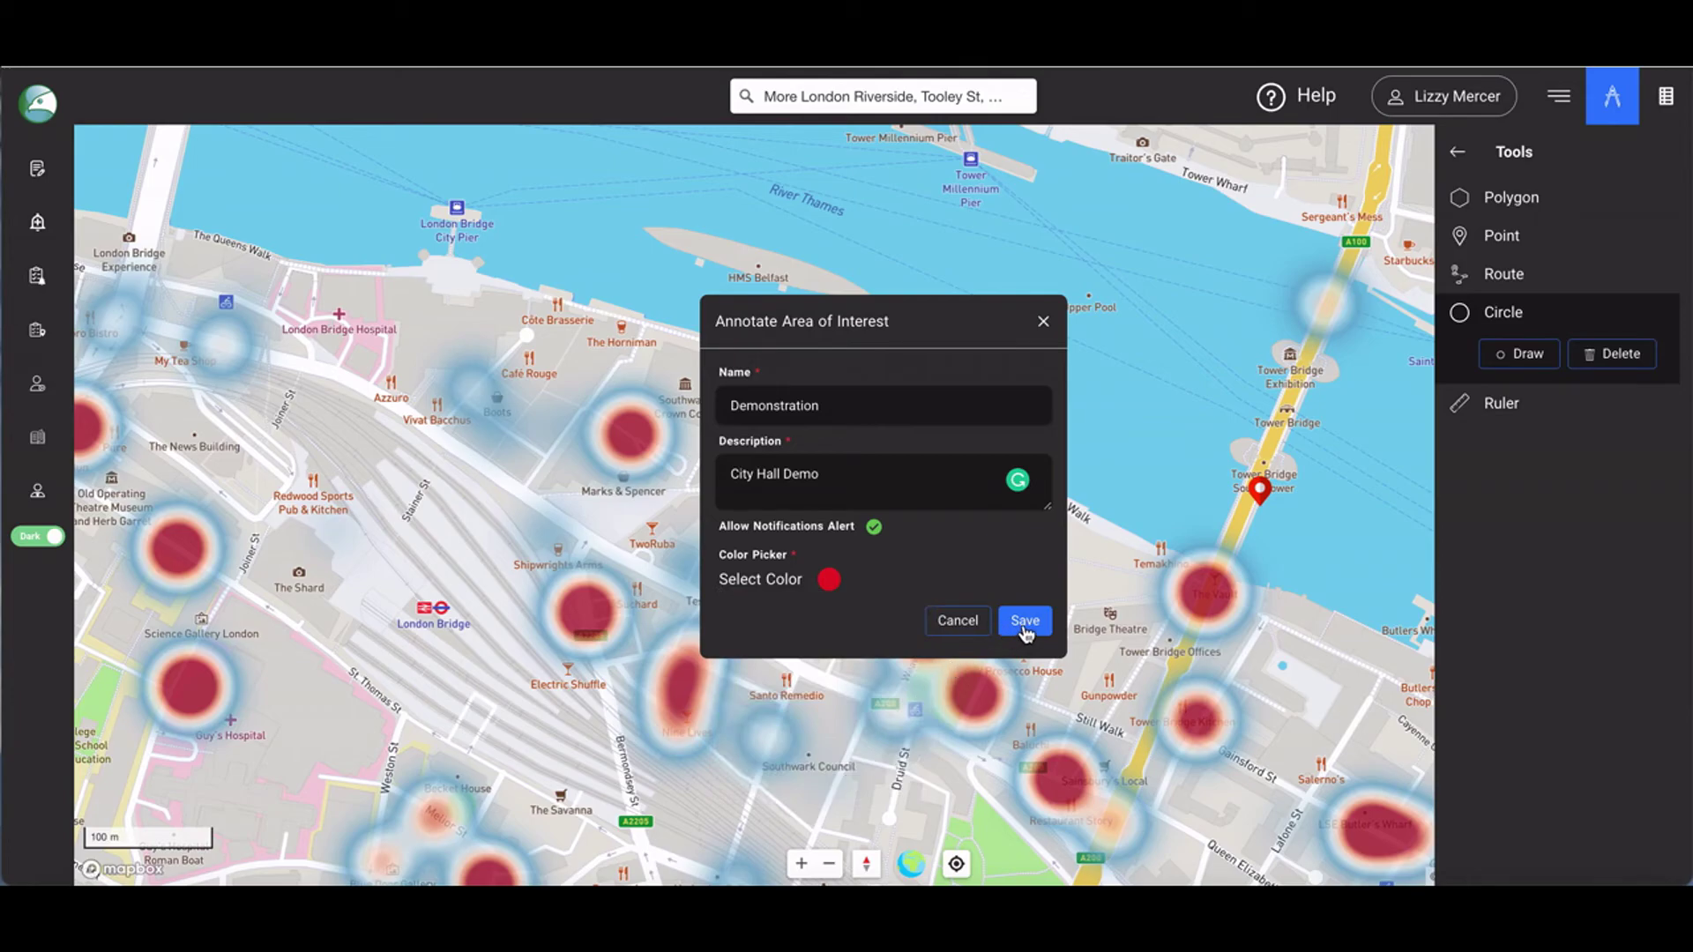
pyautogui.click(1025, 623)
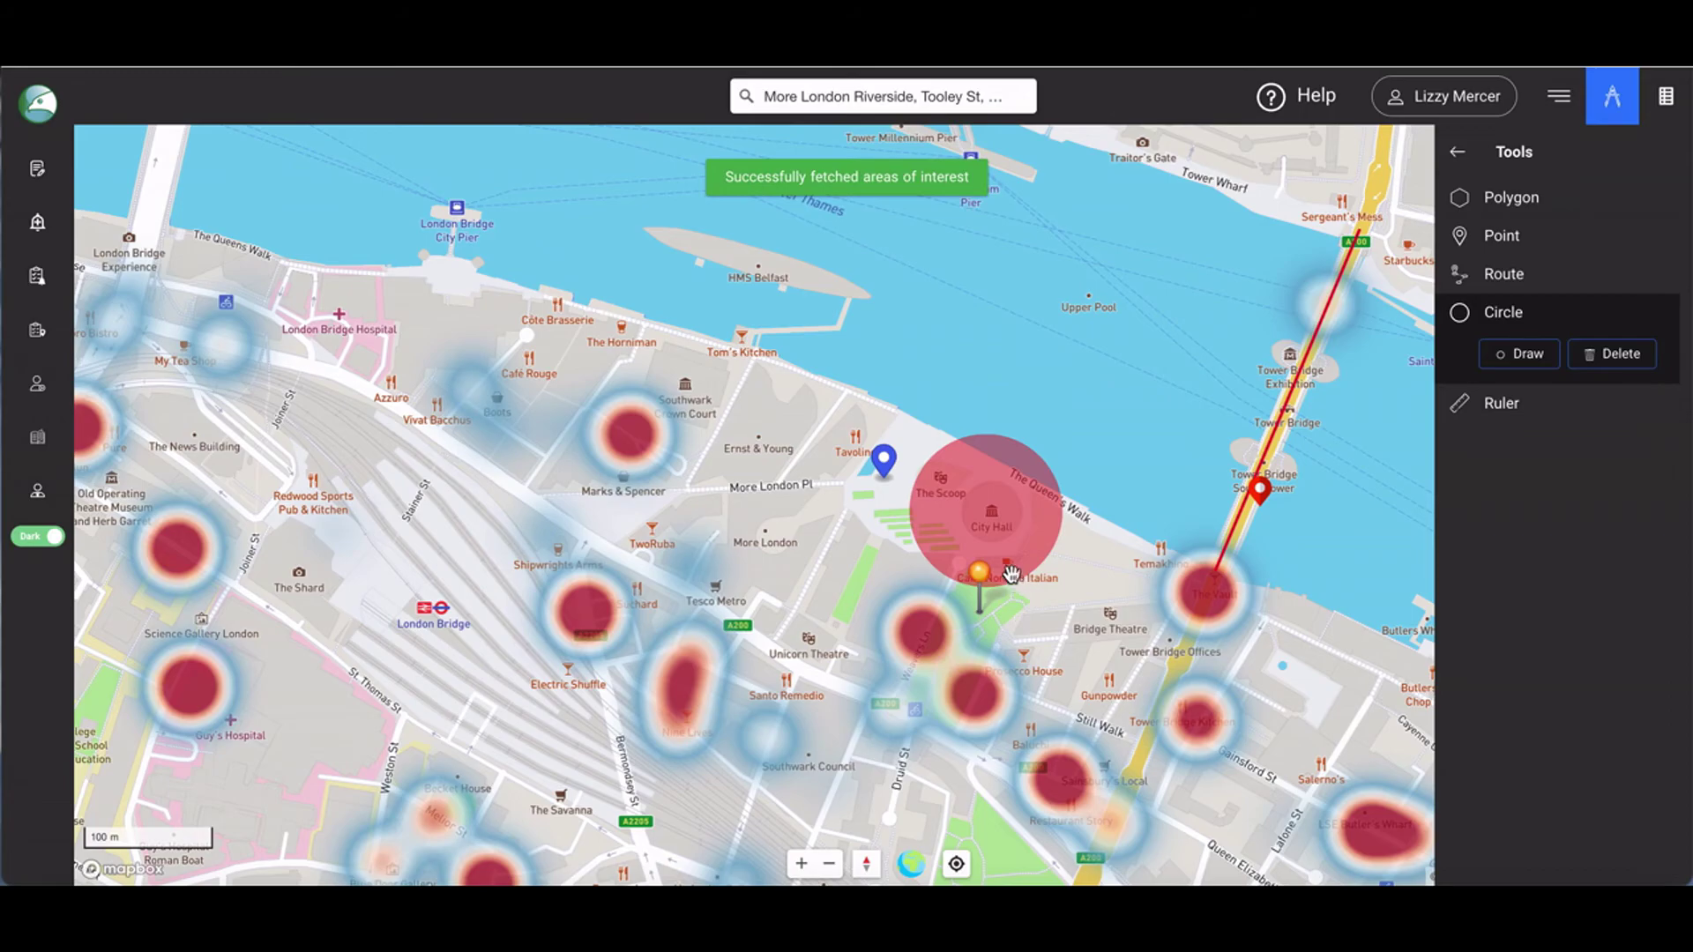
# - Close the circle options and measure HMS Belfast west to east with the ruler, reading 173 m
pyautogui.moveTo(1000, 510)
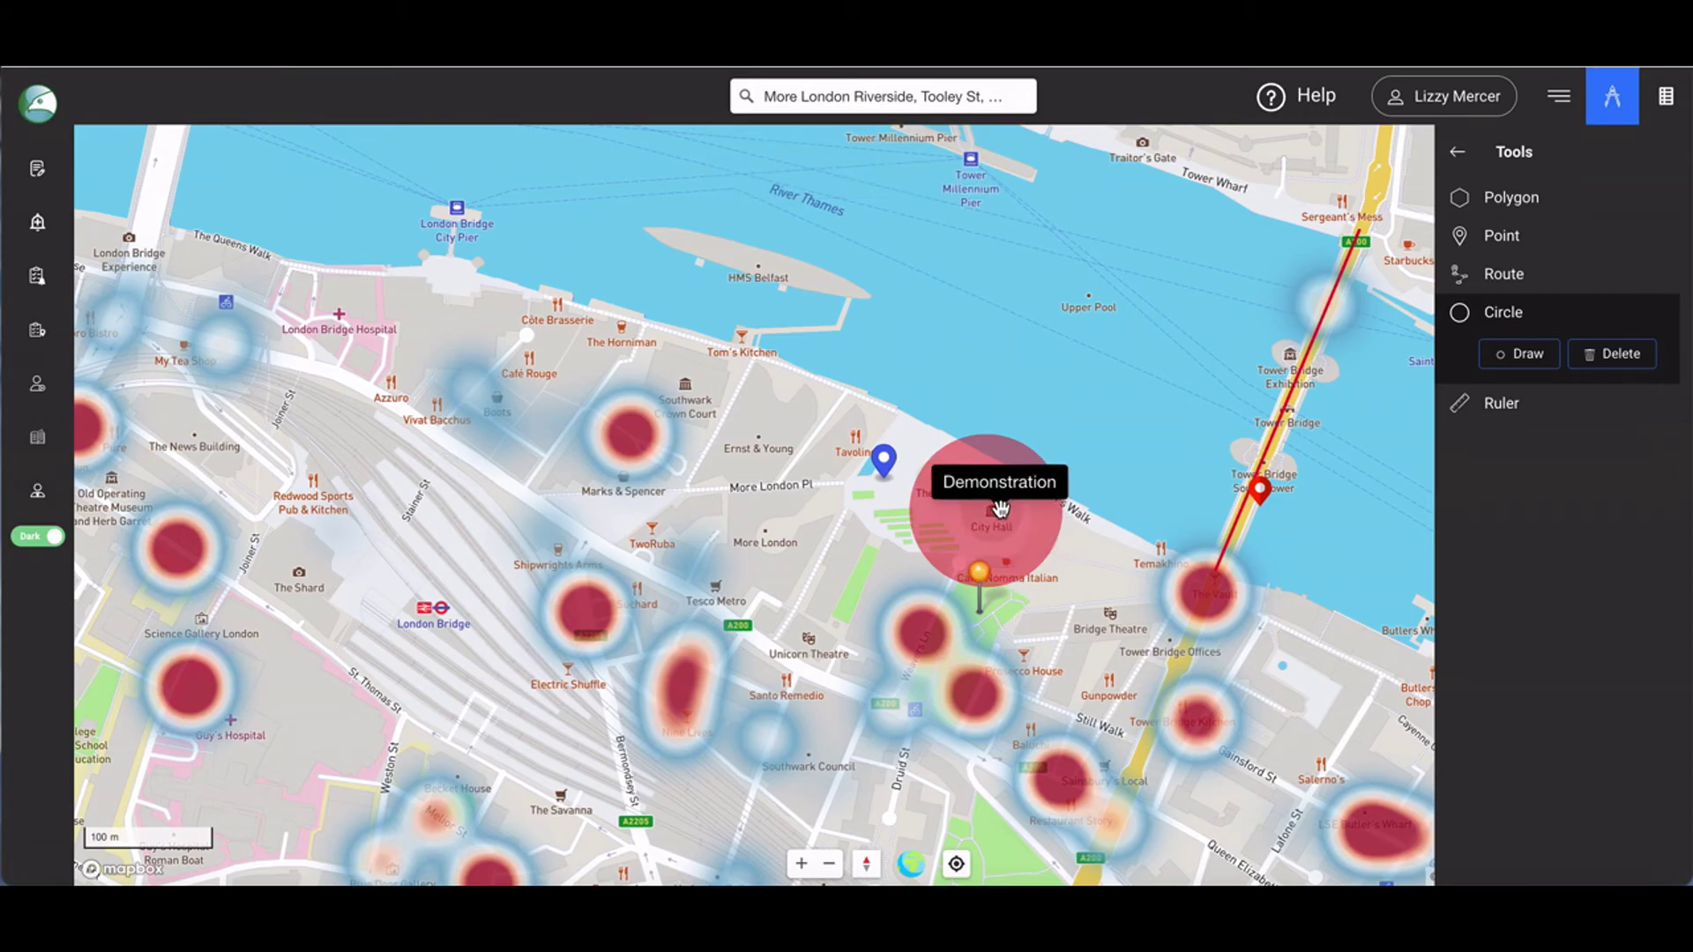
pyautogui.click(1510, 405)
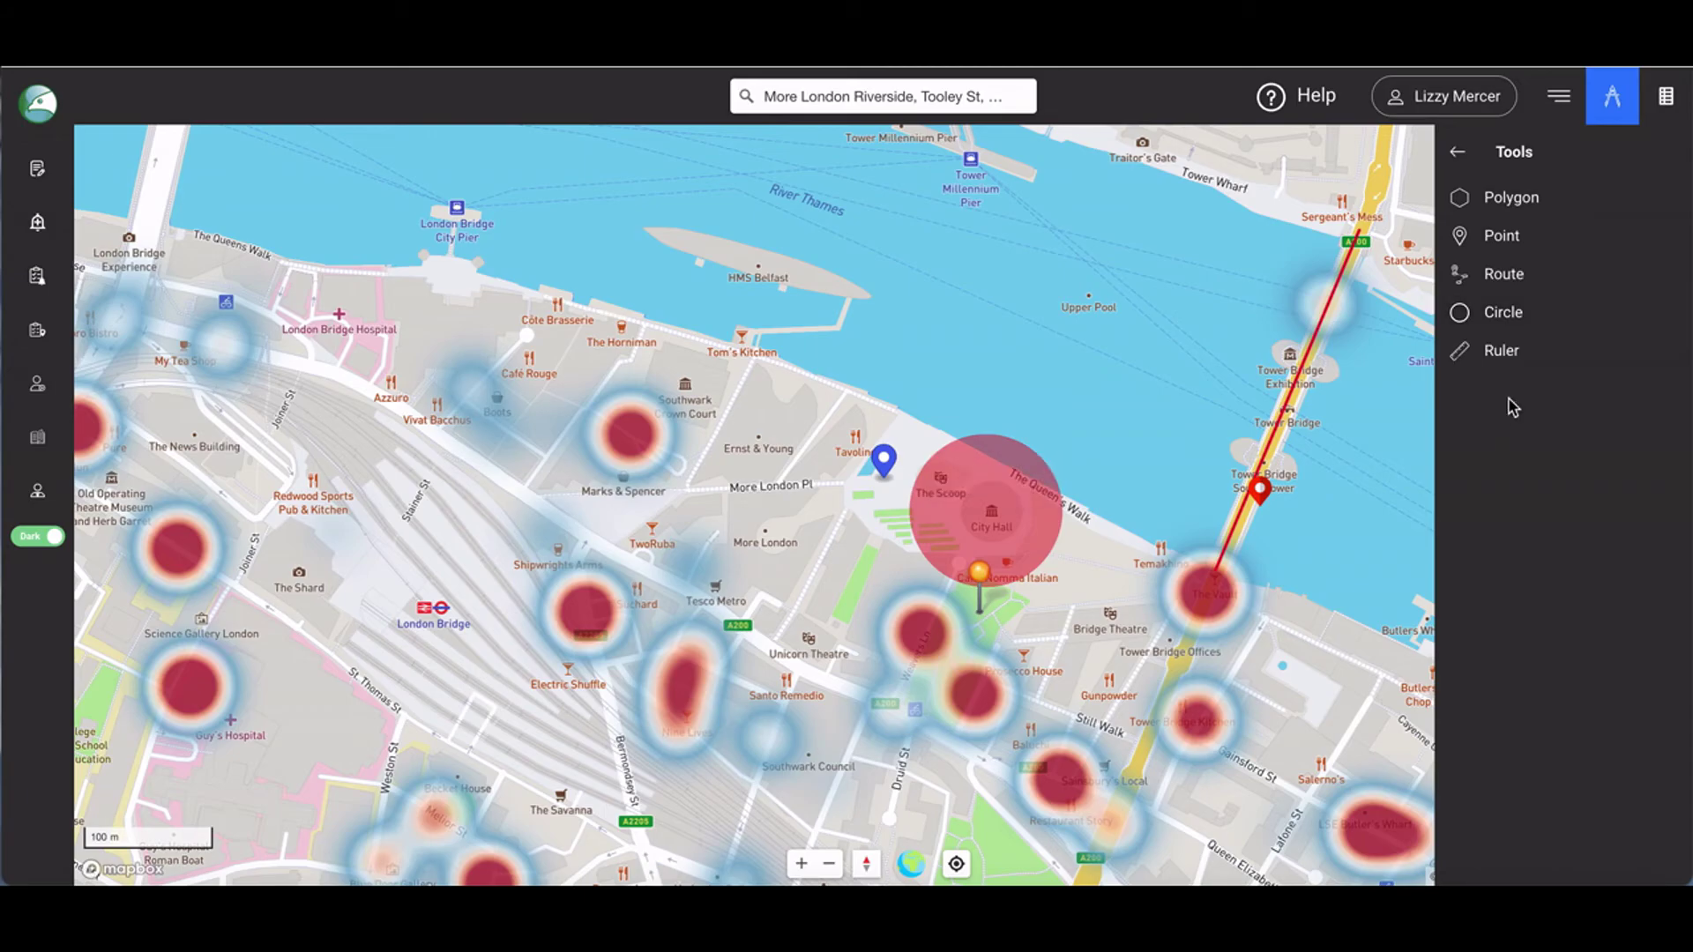
pyautogui.click(1504, 350)
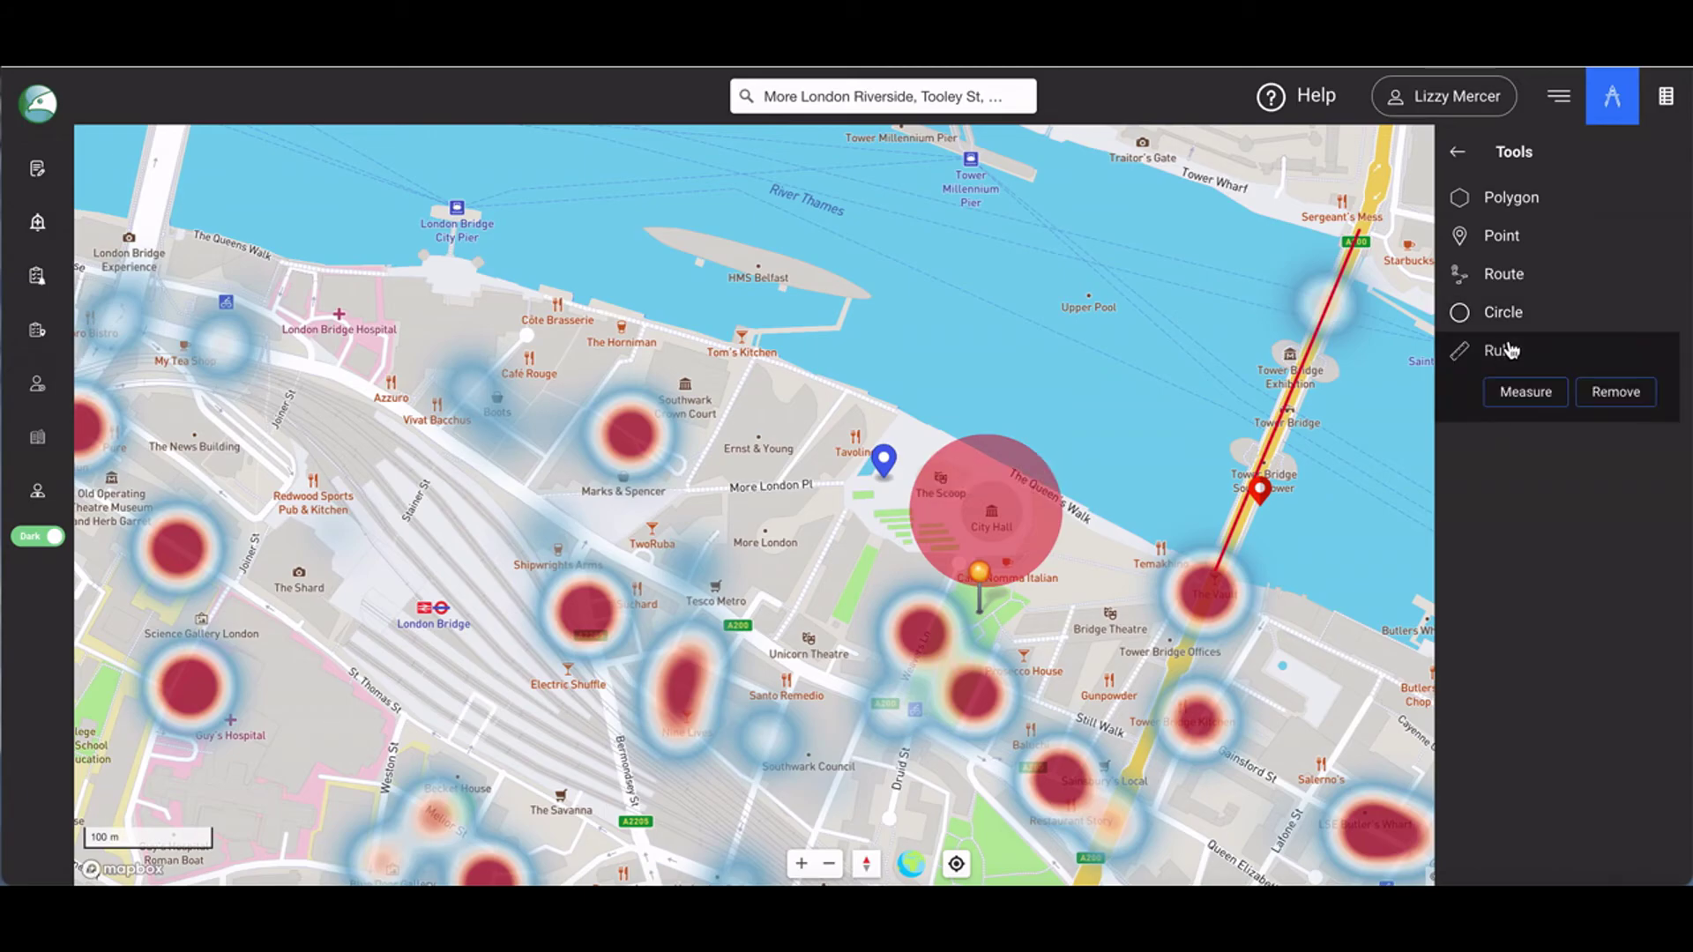
pyautogui.click(653, 230)
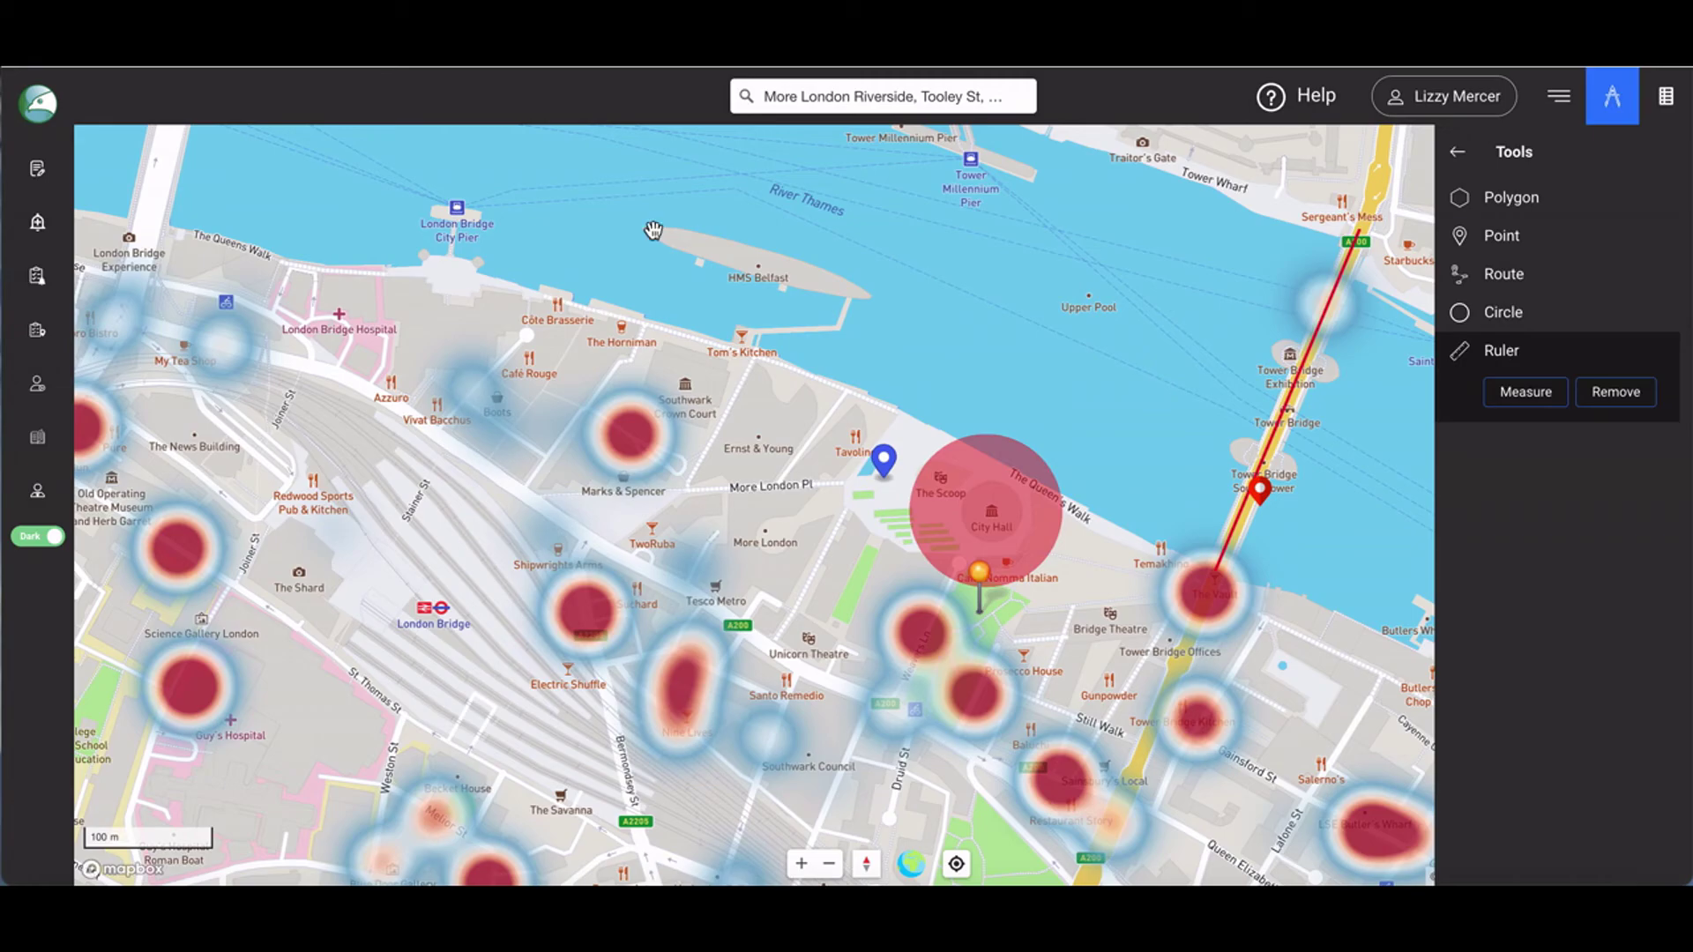
pyautogui.click(868, 292)
# - Show the Legends panel with anti-social-behaviour 913, burglary 131 and one point of interest
pyautogui.click(1665, 98)
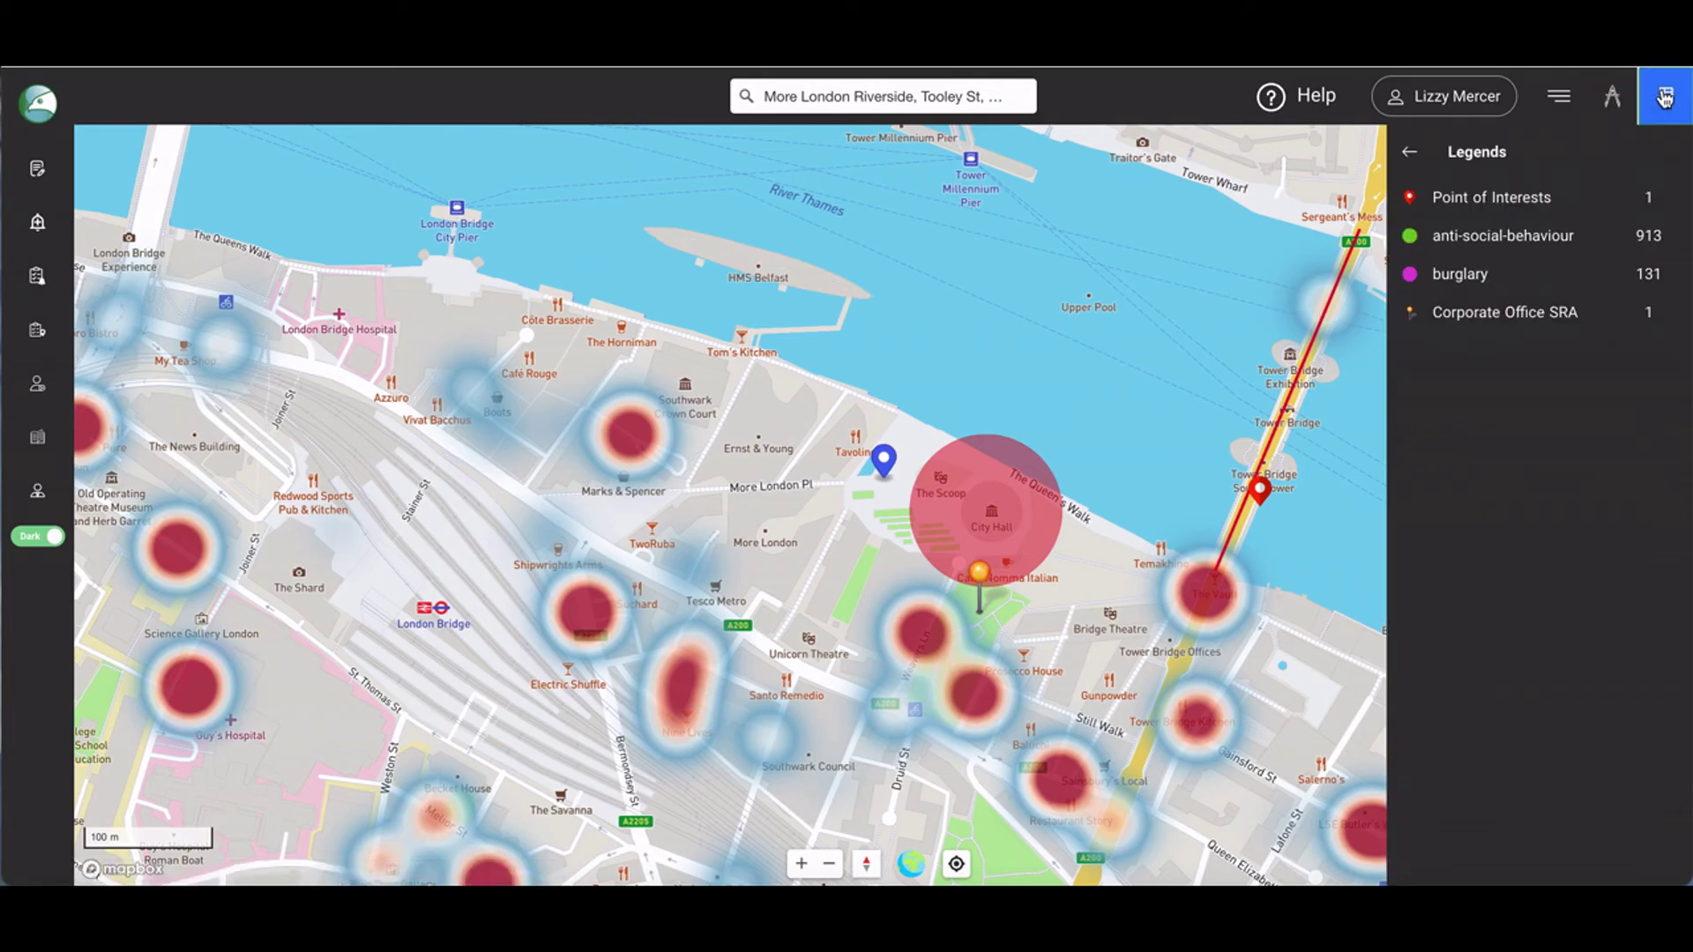